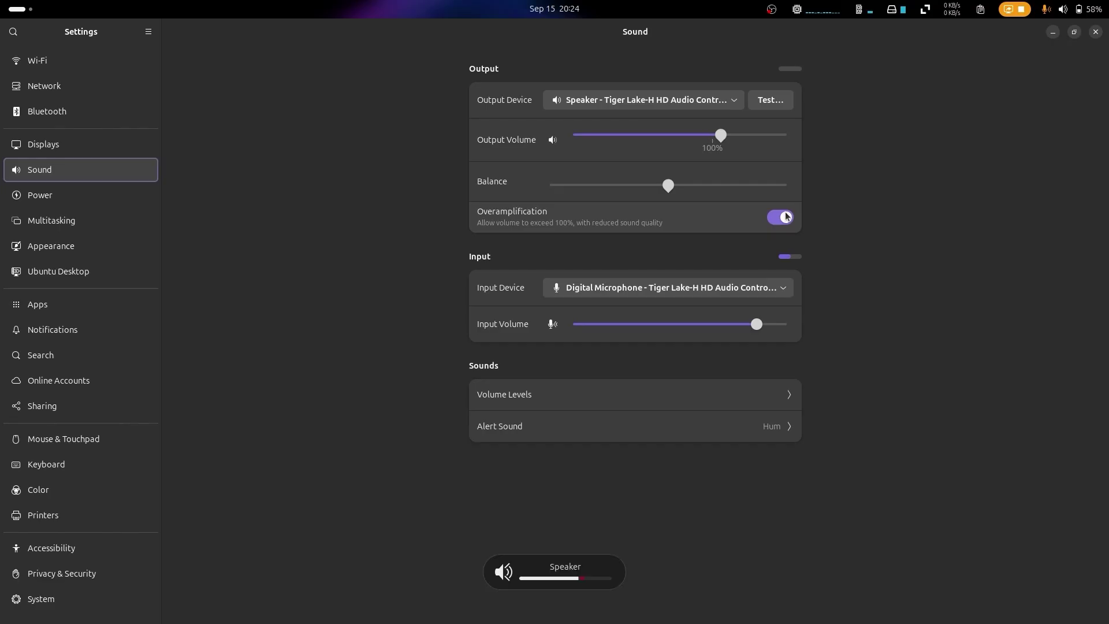
# Step: Raise the speaker volume and run the all_apps.sh installation script with sudo
pyautogui.press('XF86AudioRaiseVolume')
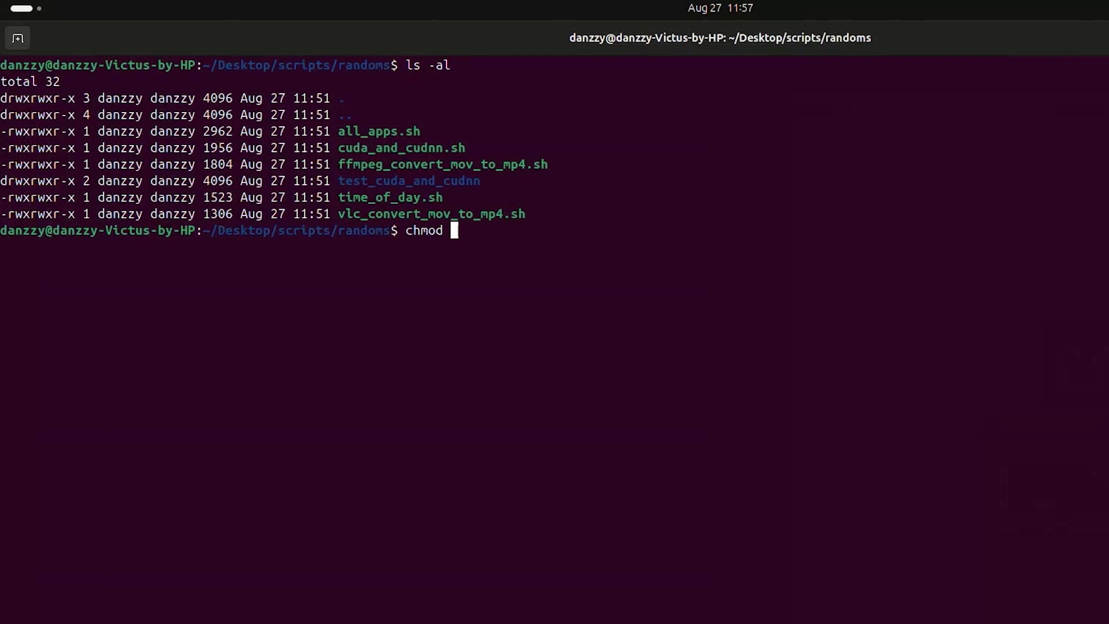
pyautogui.write('+x')
pyautogui.write('sudo ./all_apps.sh')
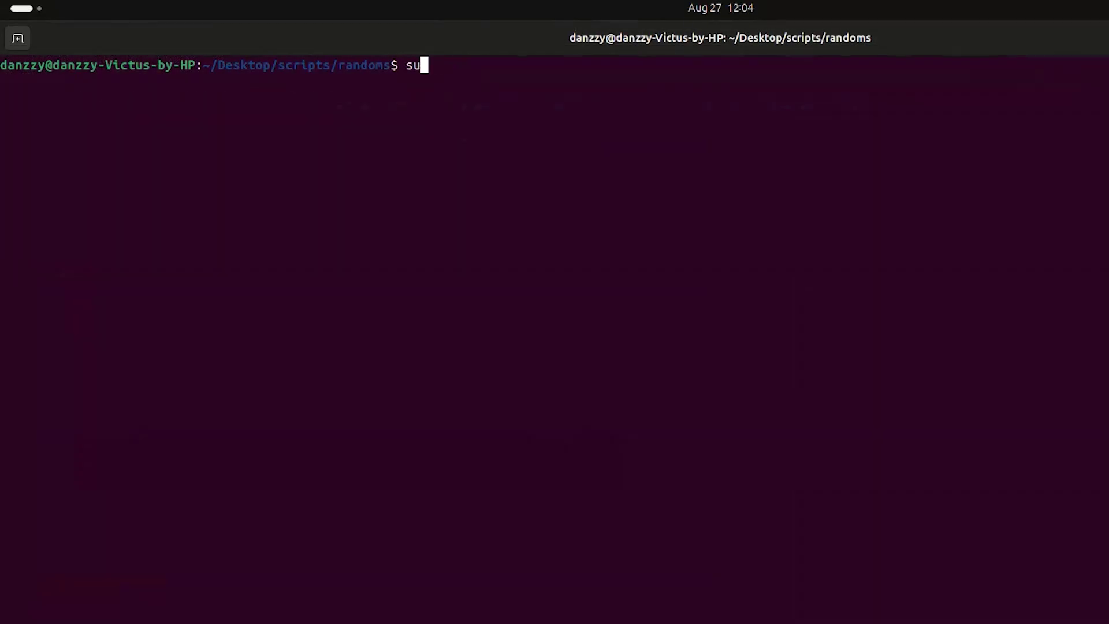
pyautogui.press('Return')
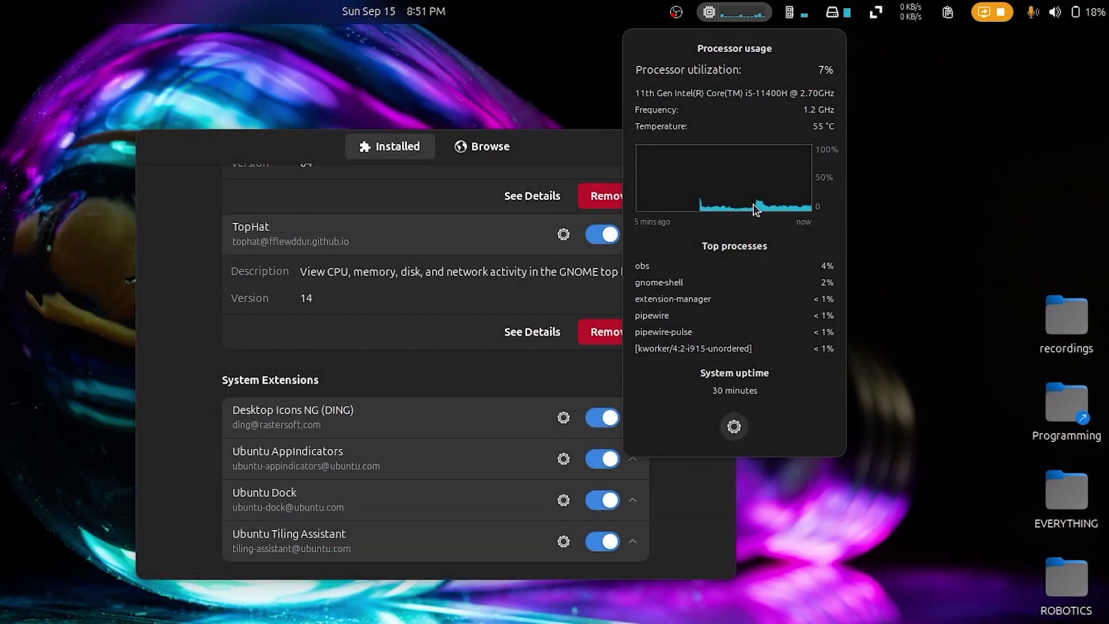
pyautogui.moveTo(854, 6)
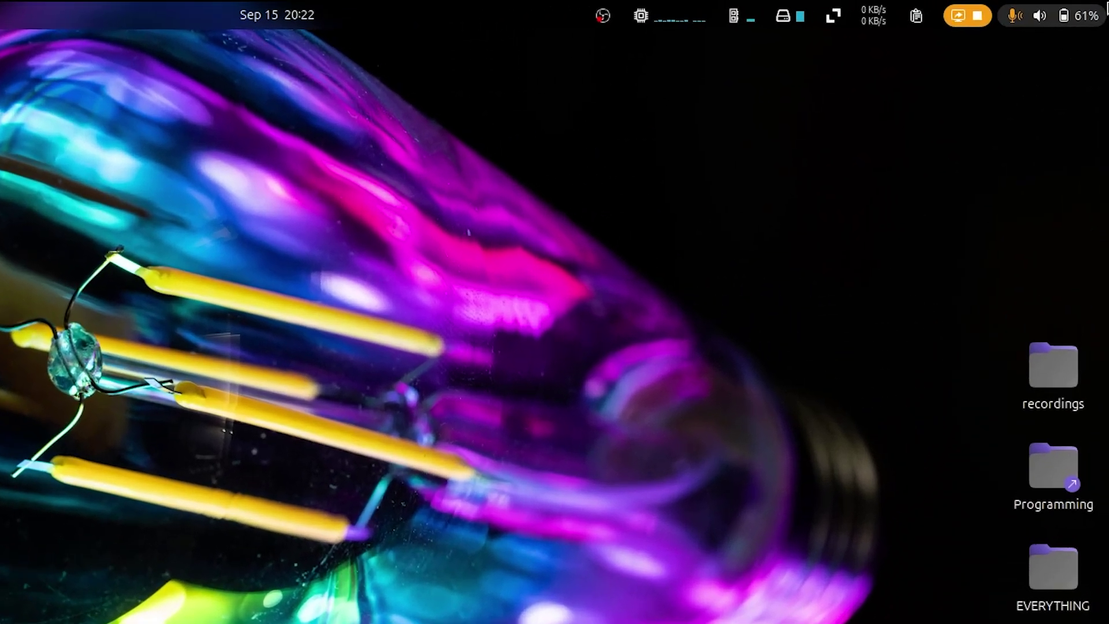
# Step: Open Settings on Displays and review resolution and refresh rate, keeping 1920 × 1080 at 60.01 Hz
pyautogui.click(1107, 8)
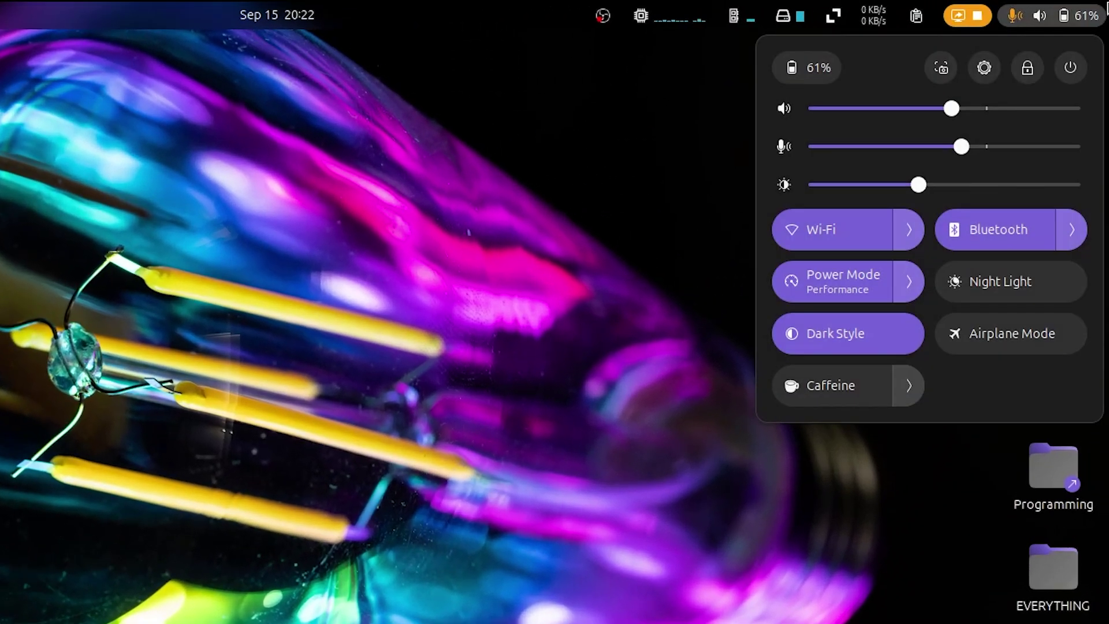
pyautogui.click(984, 67)
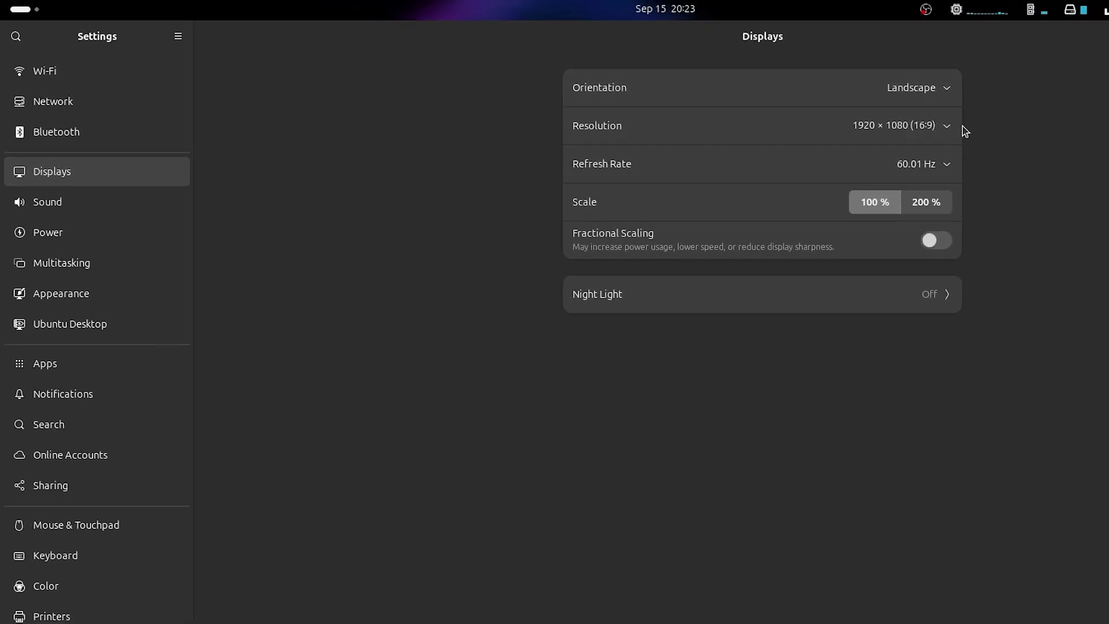
pyautogui.click(956, 126)
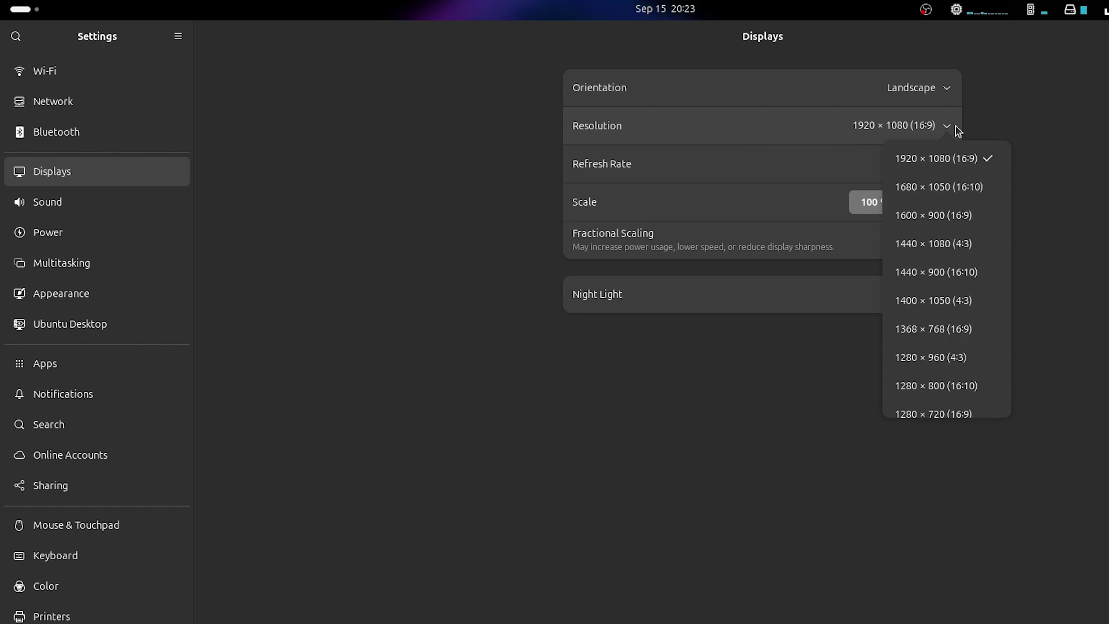
pyautogui.scroll(-3, 959, 278)
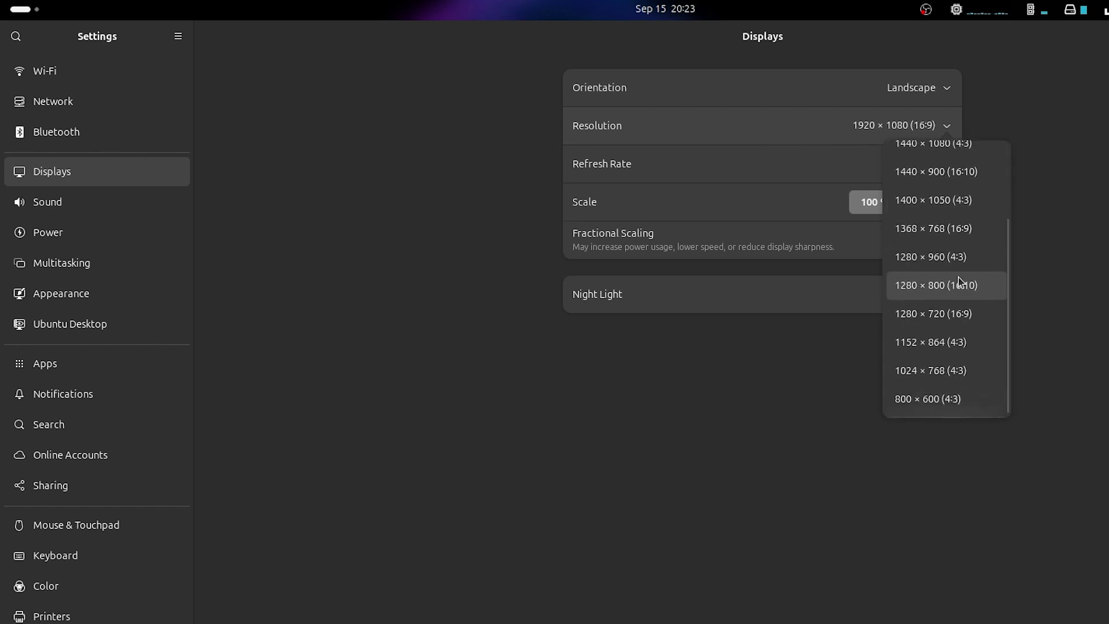
pyautogui.click(812, 414)
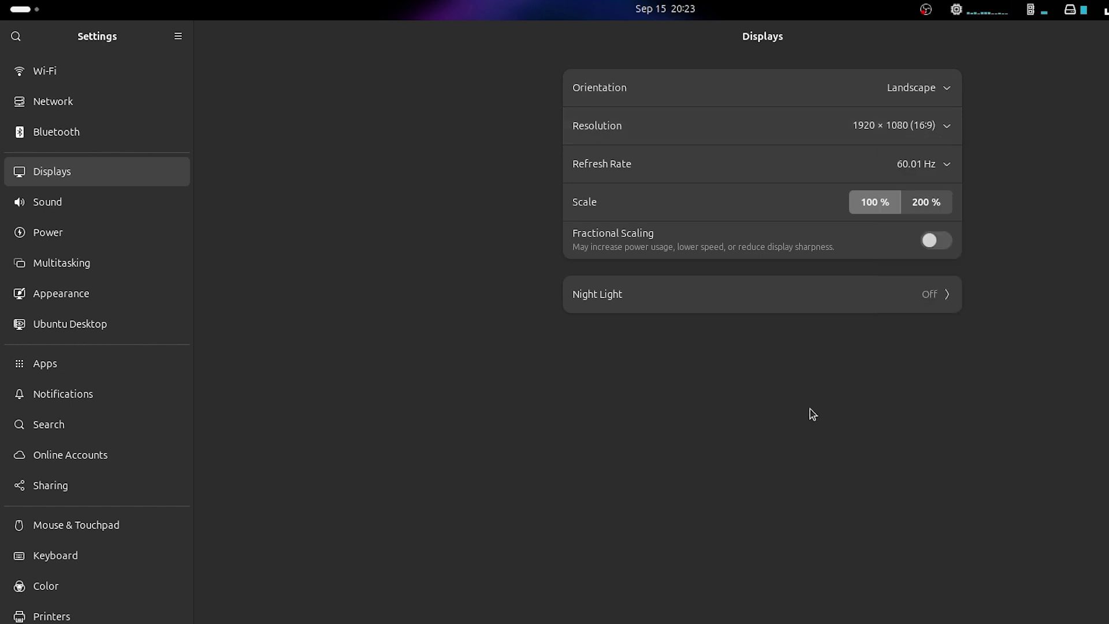
pyautogui.click(948, 166)
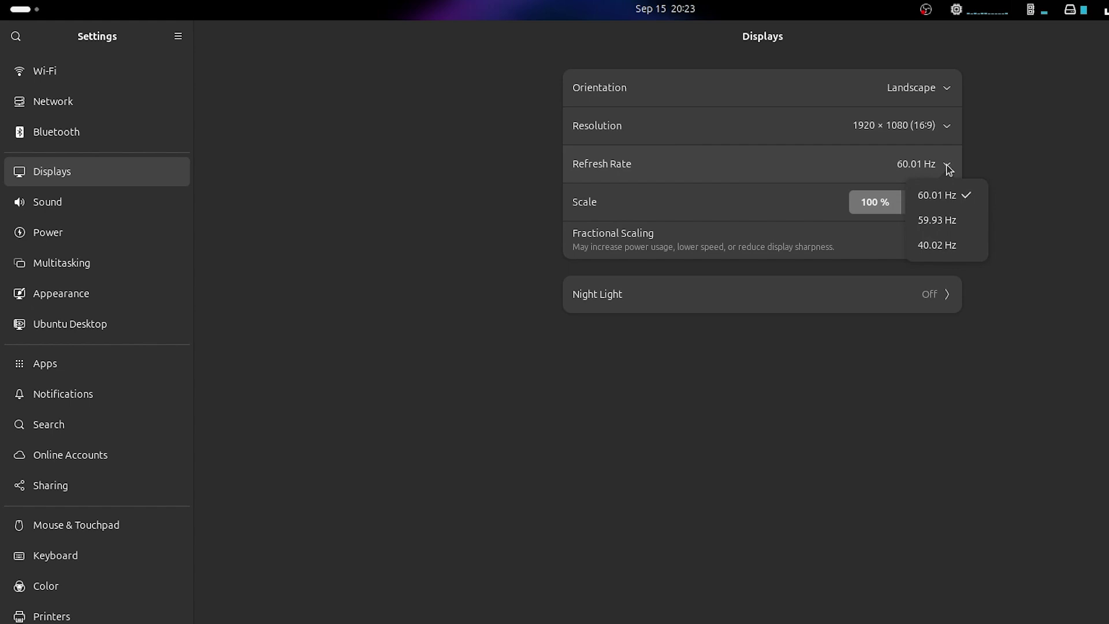
pyautogui.click(1021, 160)
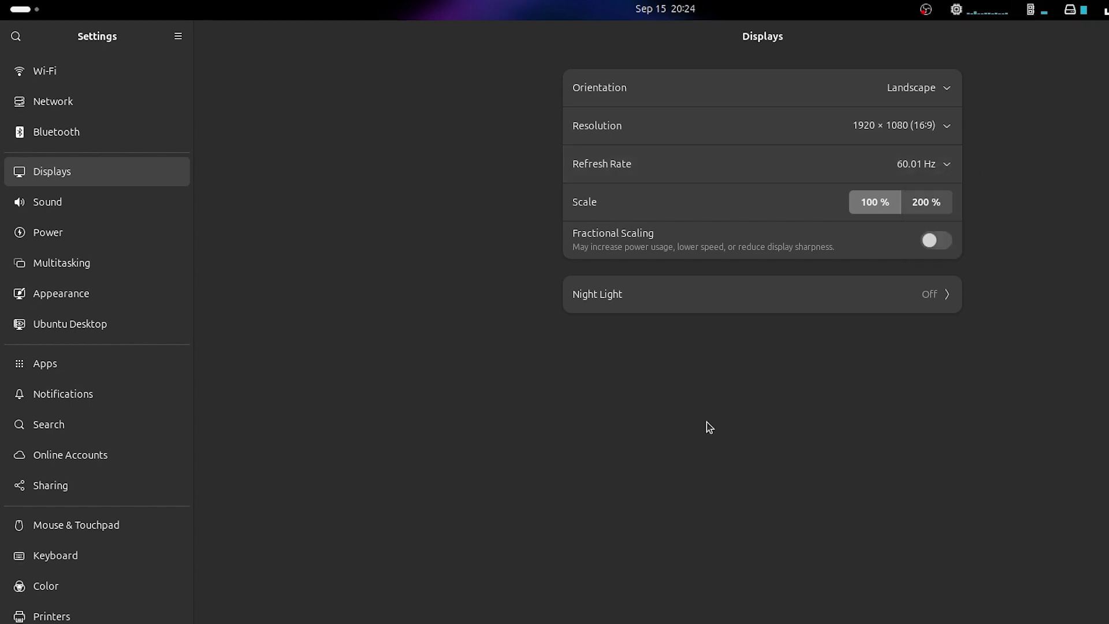
# Step: Switch Night Light on, keeping its Sunset to Sunrise schedule
pyautogui.click(894, 296)
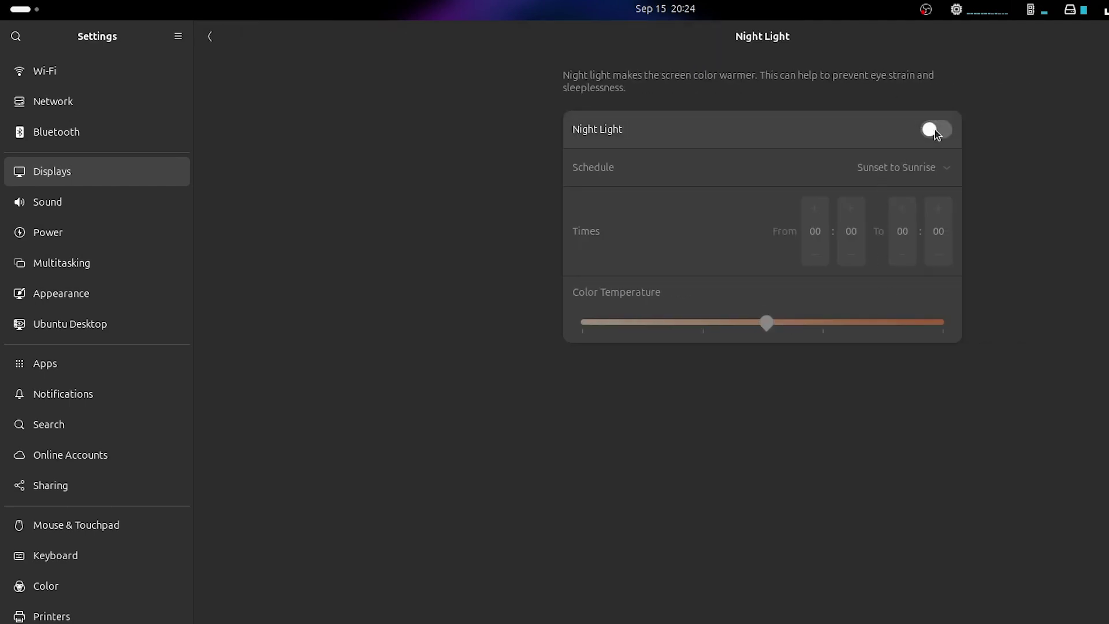
pyautogui.click(935, 130)
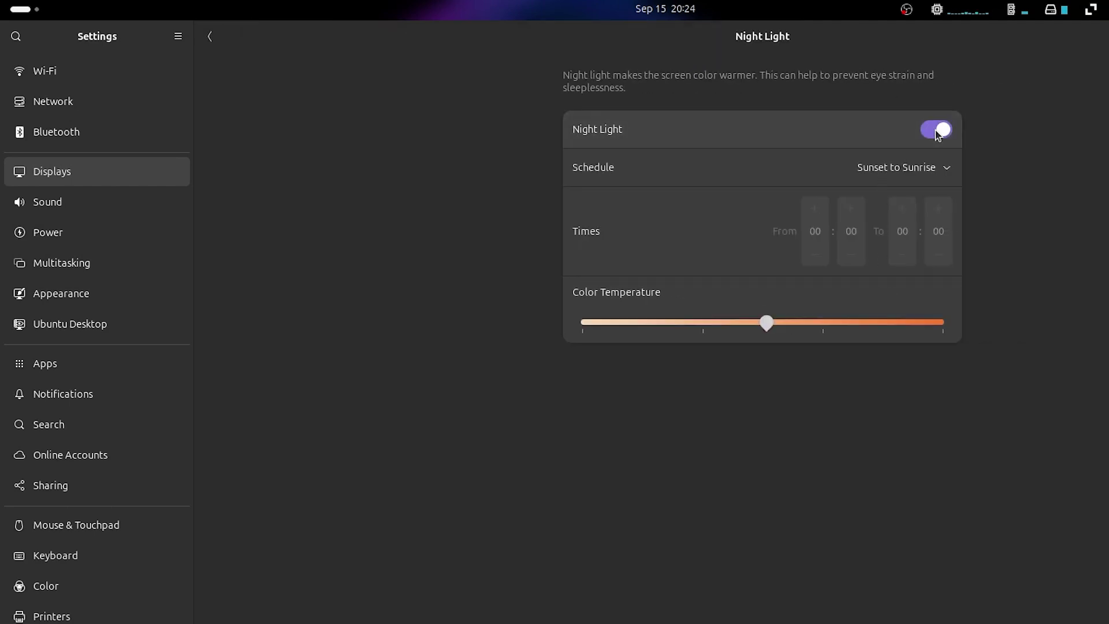
pyautogui.click(893, 174)
pyautogui.click(936, 198)
pyautogui.click(109, 212)
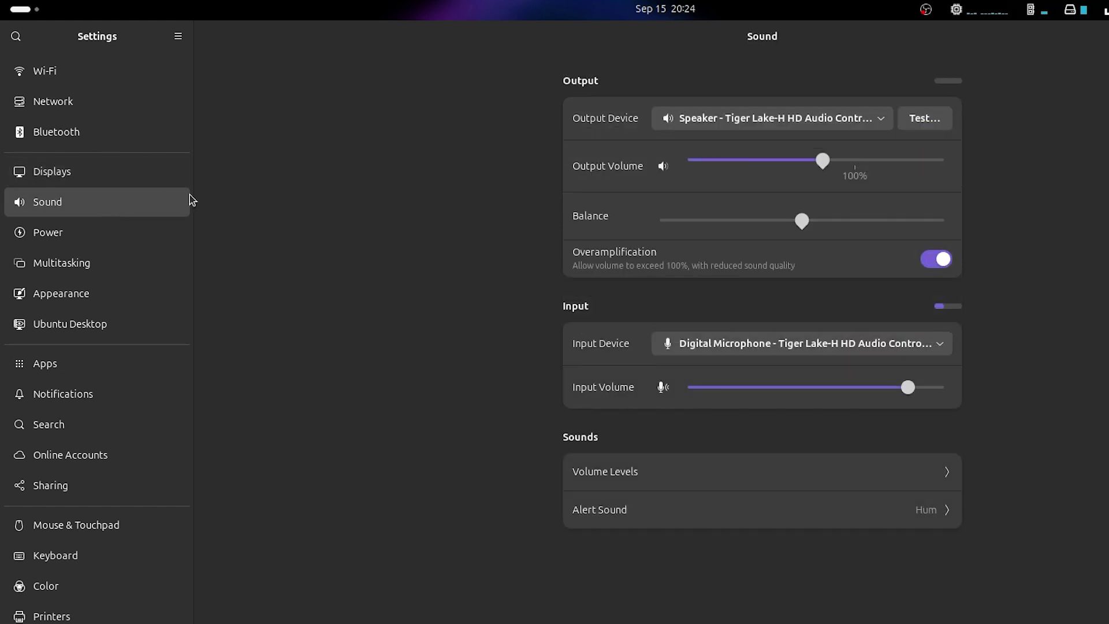
# Step: Leave the input device unchanged and lower the microphone input volume
pyautogui.click(941, 344)
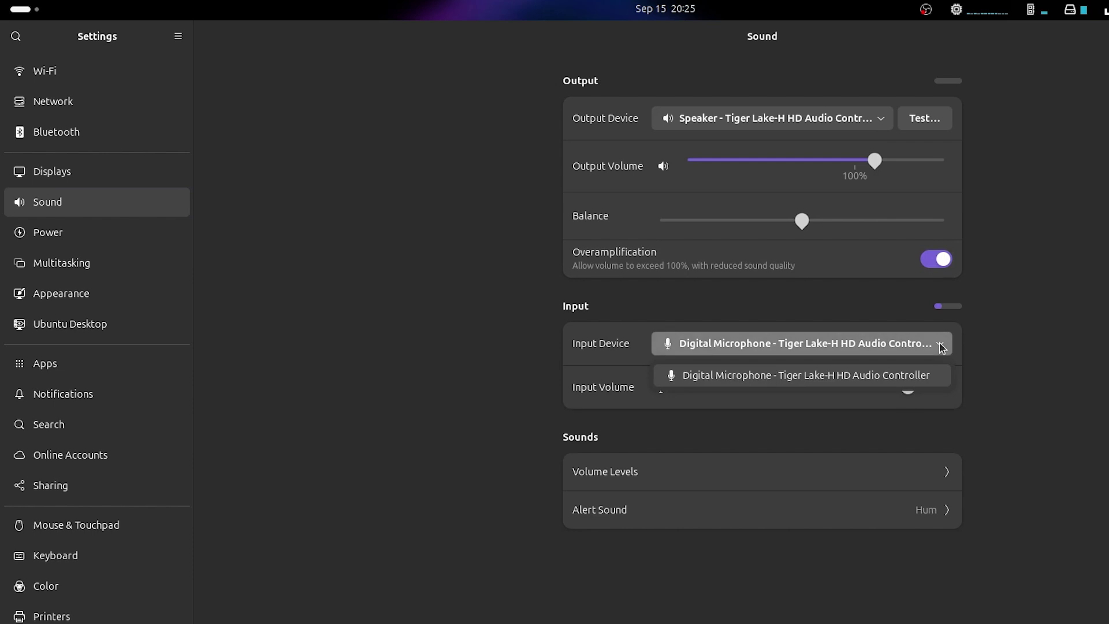
pyautogui.click(940, 344)
pyautogui.moveTo(913, 391)
pyautogui.mouseDown()
pyautogui.moveTo(733, 400)
pyautogui.moveTo(870, 395)
pyautogui.moveTo(911, 373)
pyautogui.mouseUp()
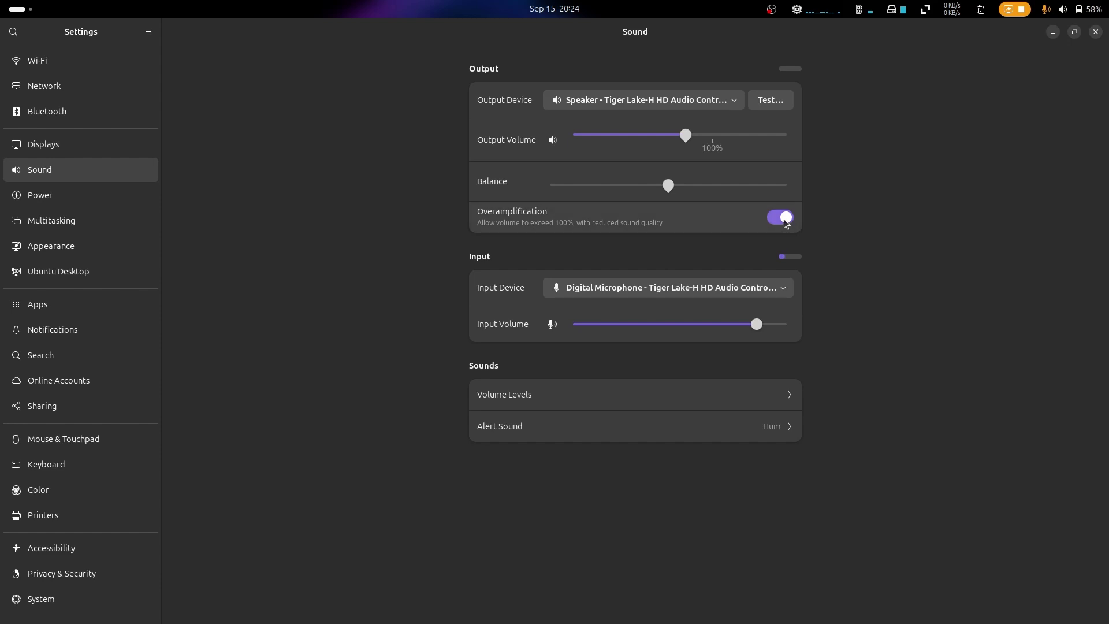
# Step: Toggle Overamplification off and back on, pushing the speaker volume past 100%
pyautogui.click(785, 217)
pyautogui.press('XF86AudioRaiseVolume')
pyautogui.press('XF86AudioRaiseVolume')
pyautogui.press('XF86AudioRaiseVolume')
pyautogui.press('XF86AudioRaiseVolume')
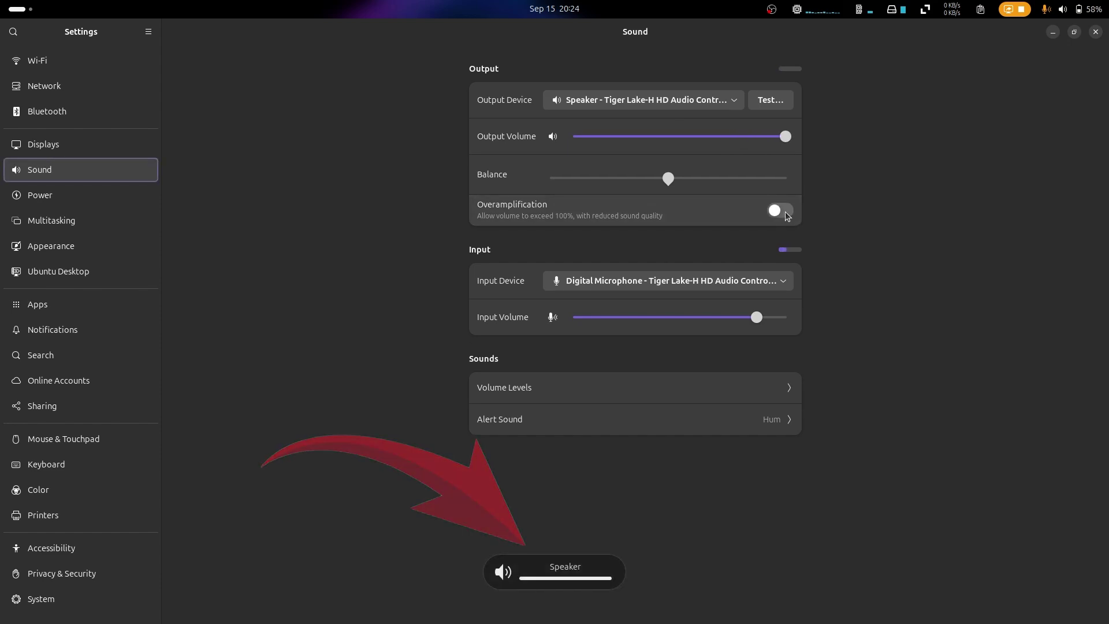
pyautogui.click(786, 215)
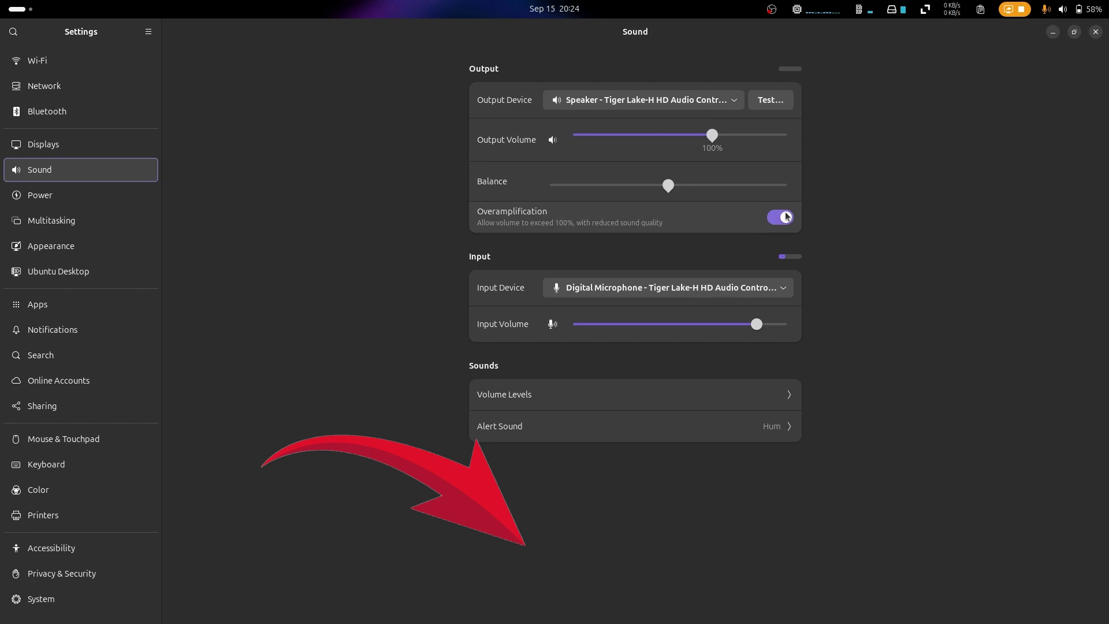
pyautogui.press('XF86AudioRaiseVolume')
pyautogui.press('XF86AudioRaiseVolume')
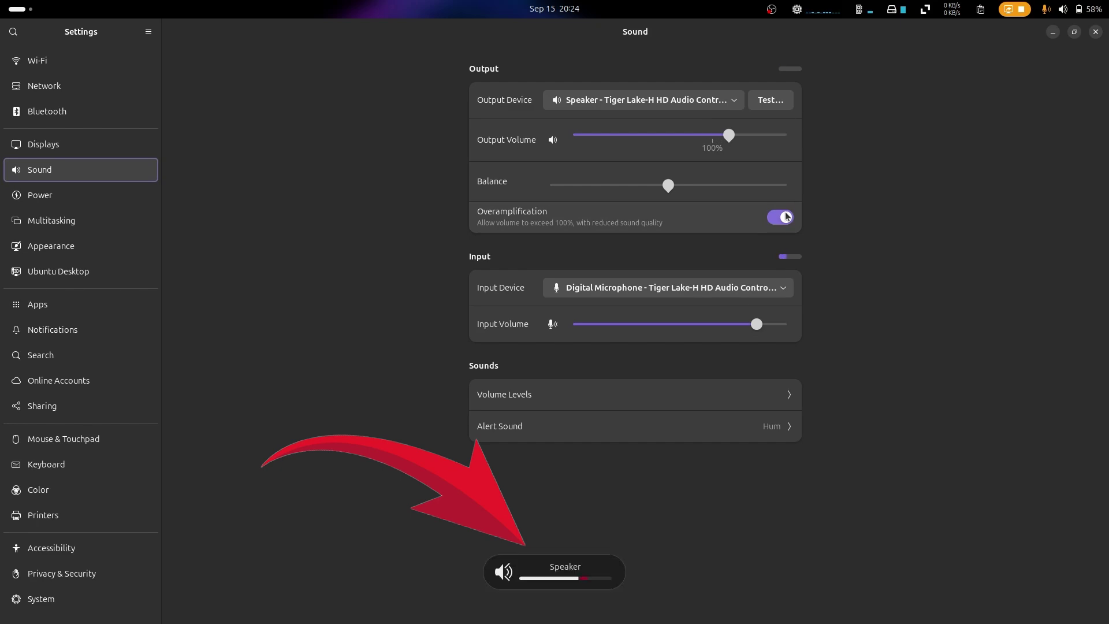
pyautogui.click(94, 198)
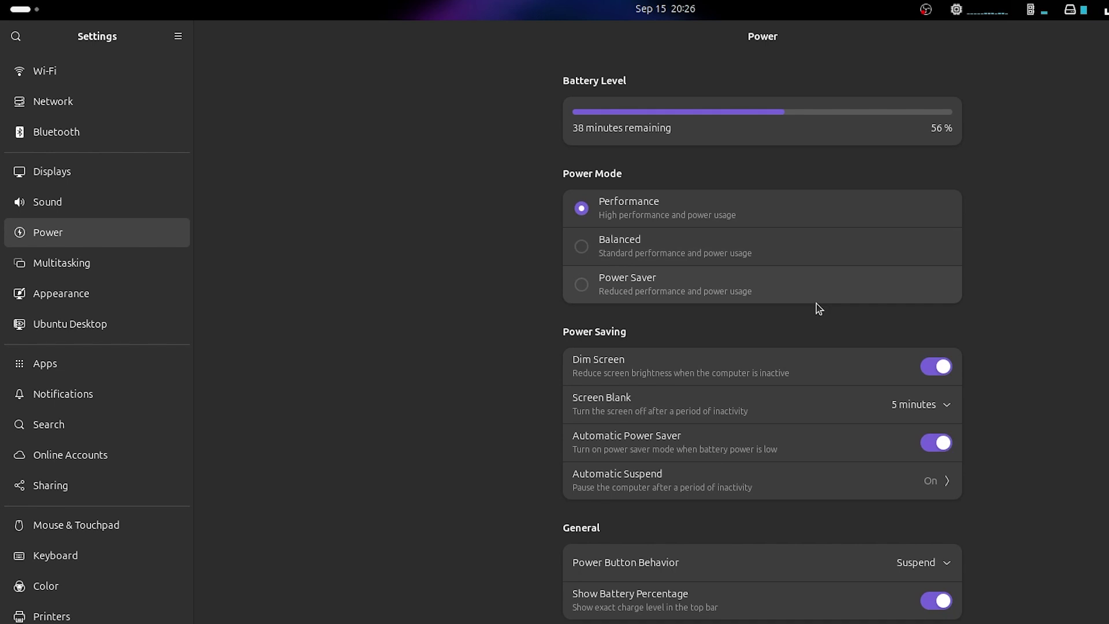
# Step: Keep the 5-minute screen blank delay and the 20-minute automatic suspend on battery
pyautogui.click(945, 401)
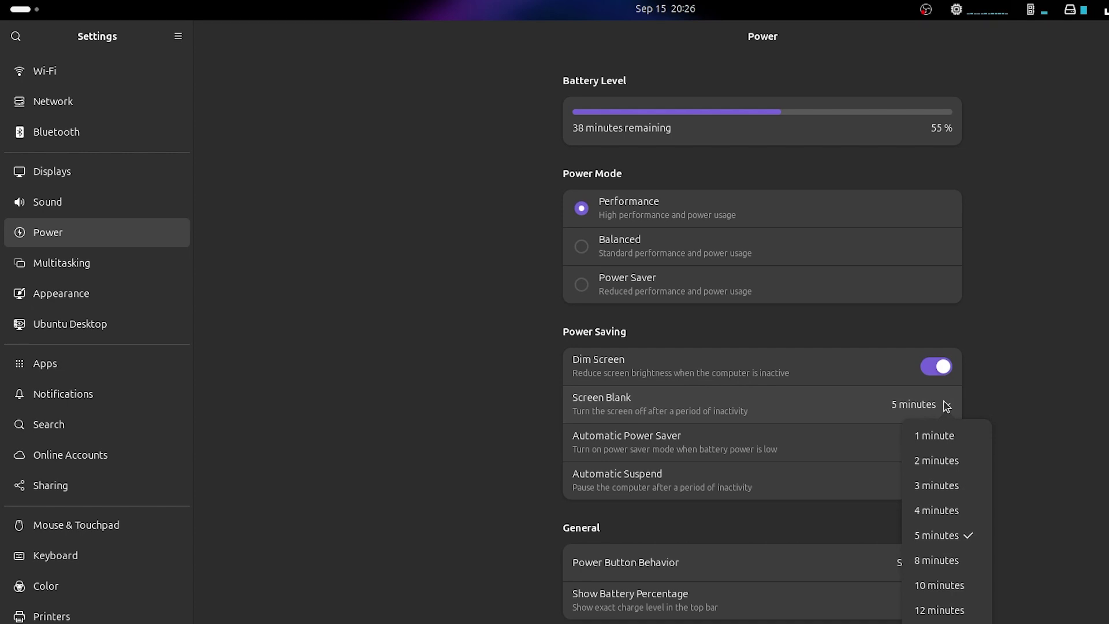
pyautogui.click(945, 403)
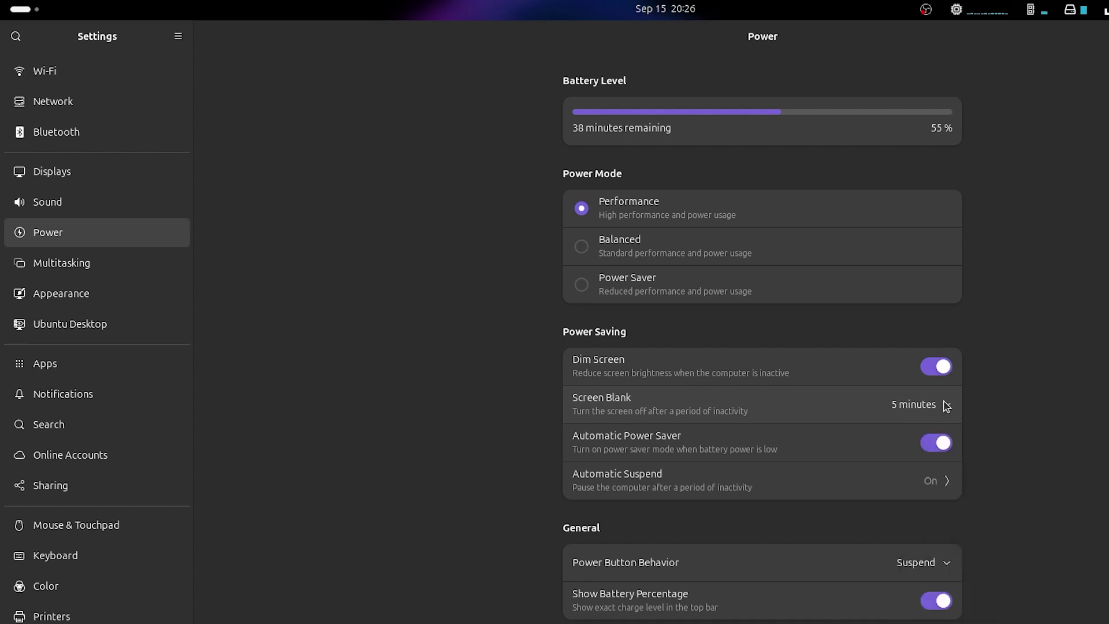
pyautogui.click(889, 488)
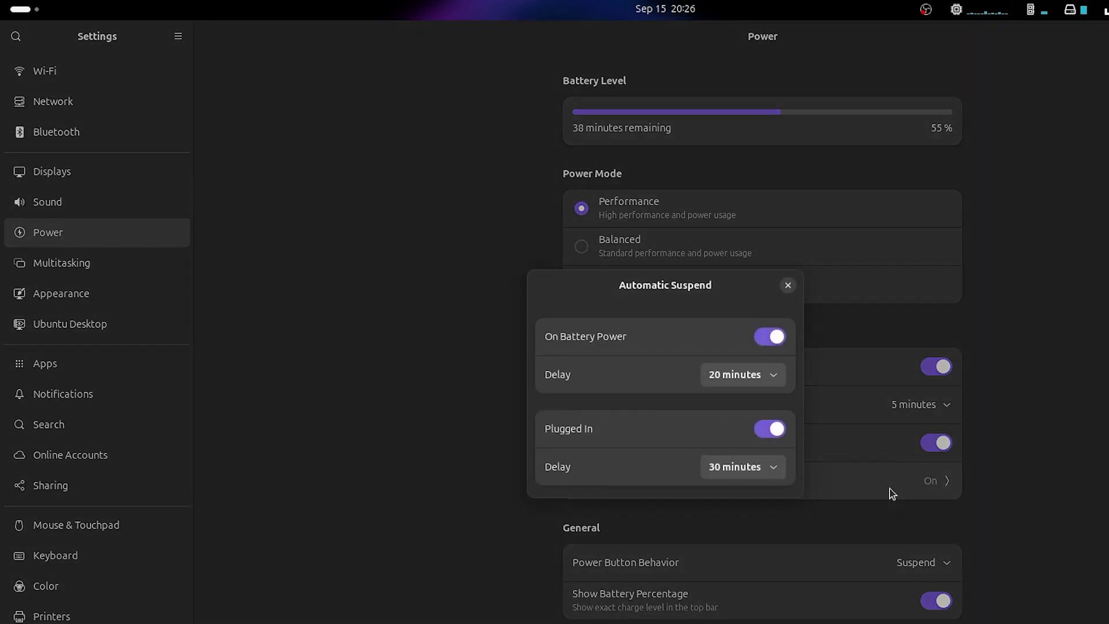
pyautogui.click(779, 384)
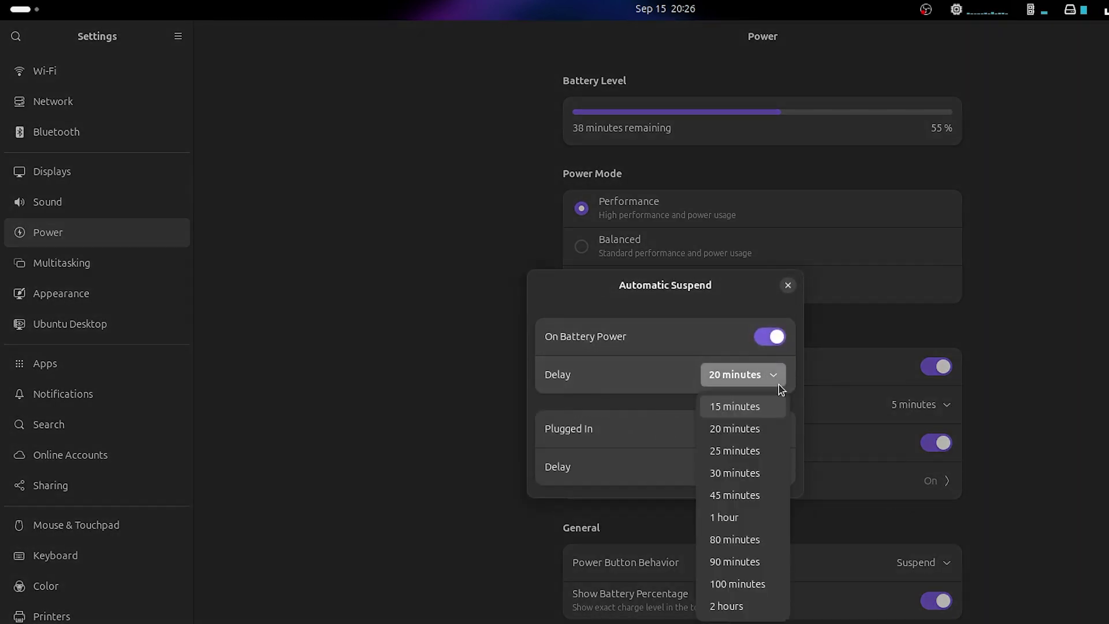
pyautogui.click(779, 385)
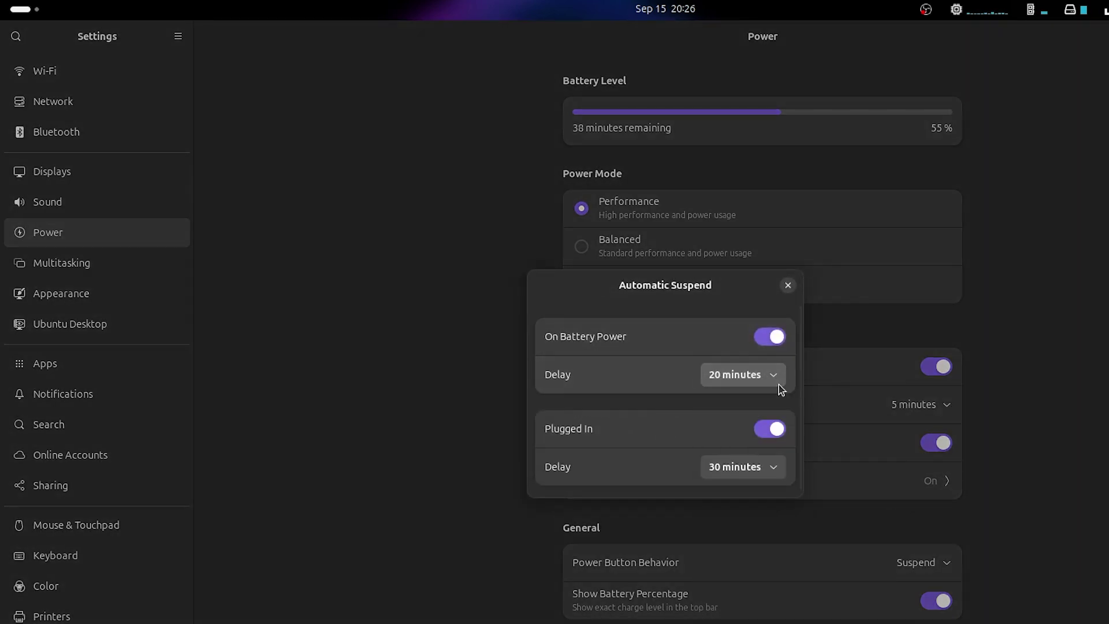
pyautogui.click(788, 286)
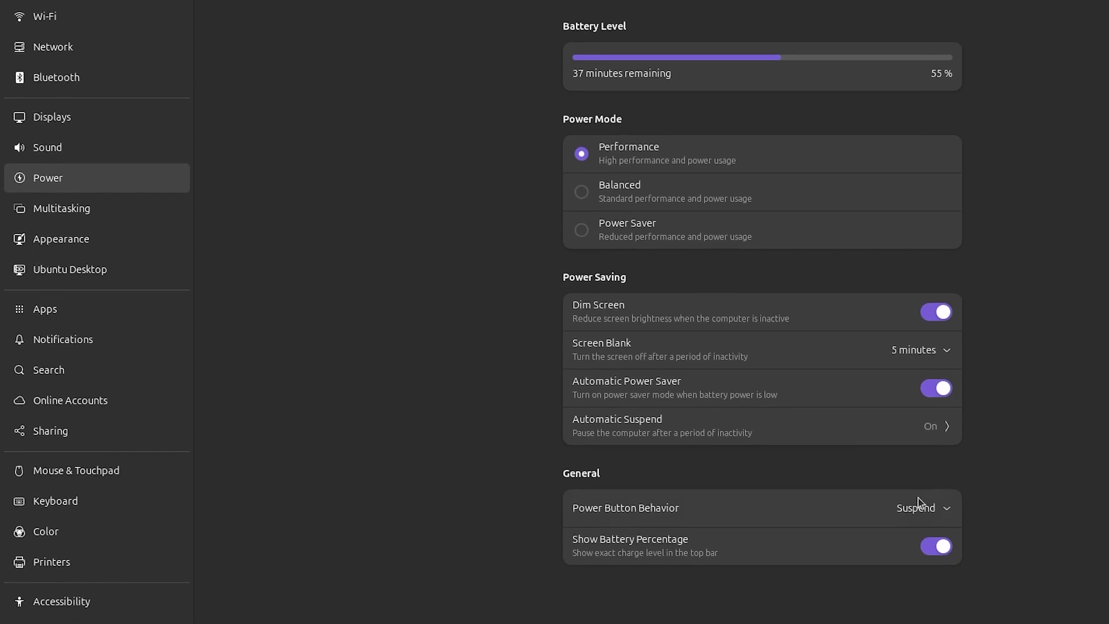
# Step: Return the power button to Suspend after trying Power Off, and keep battery percentage shown
pyautogui.click(928, 509)
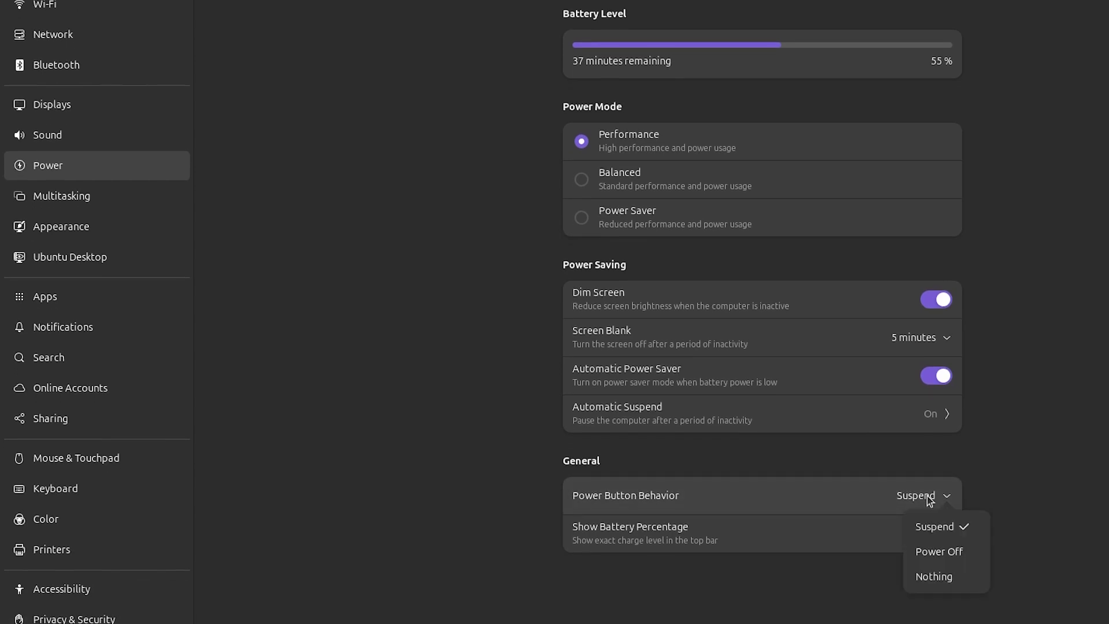
pyautogui.click(972, 561)
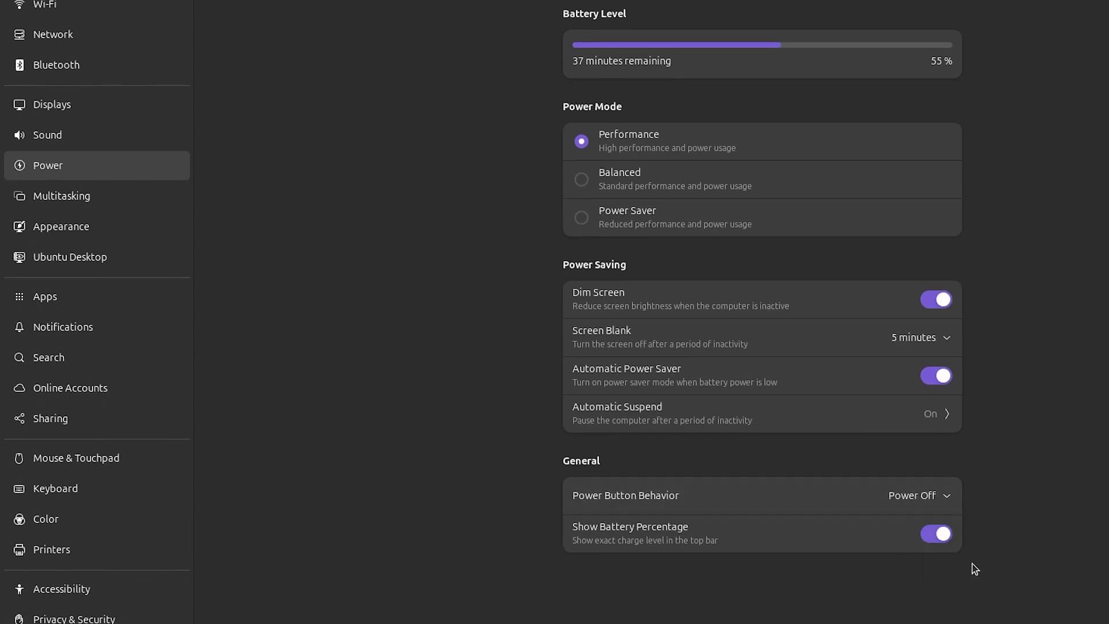
pyautogui.click(935, 496)
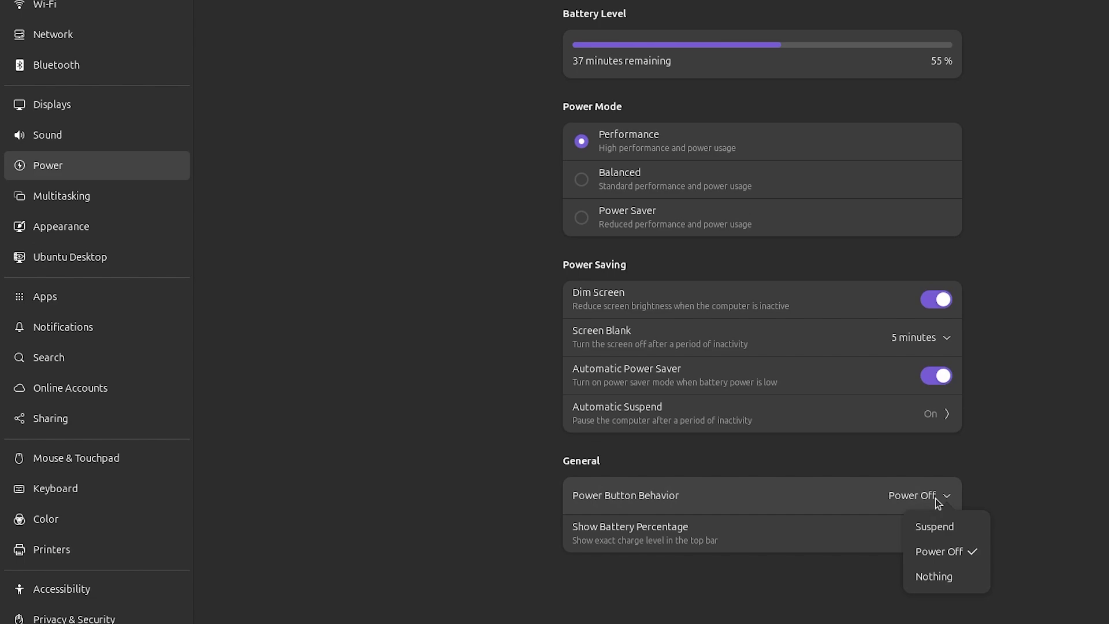
pyautogui.click(953, 530)
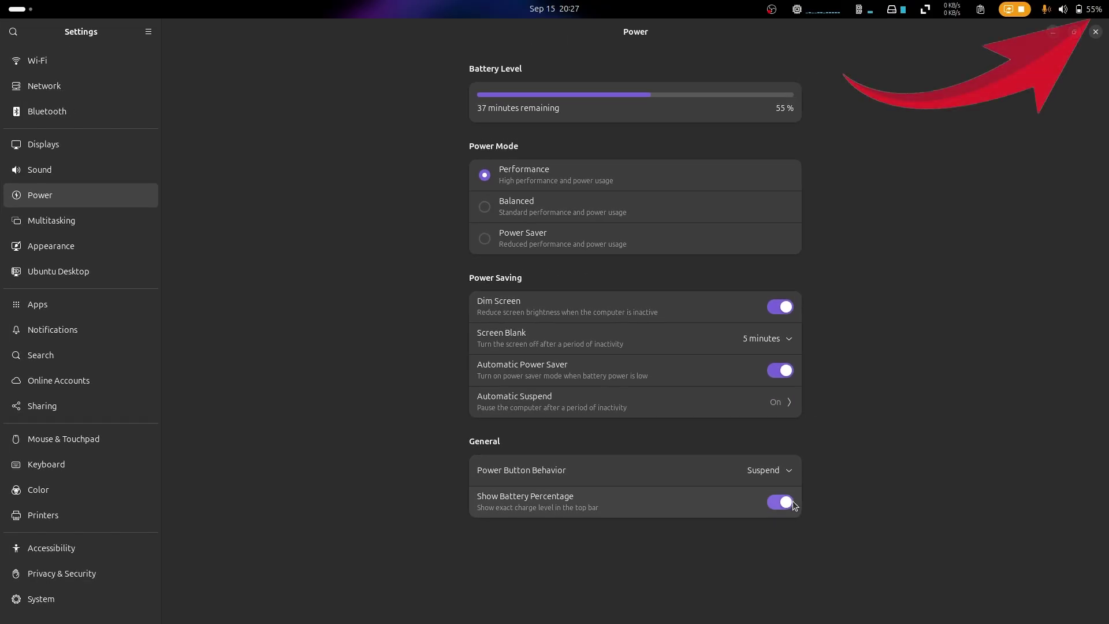
pyautogui.click(785, 503)
pyautogui.click(785, 503)
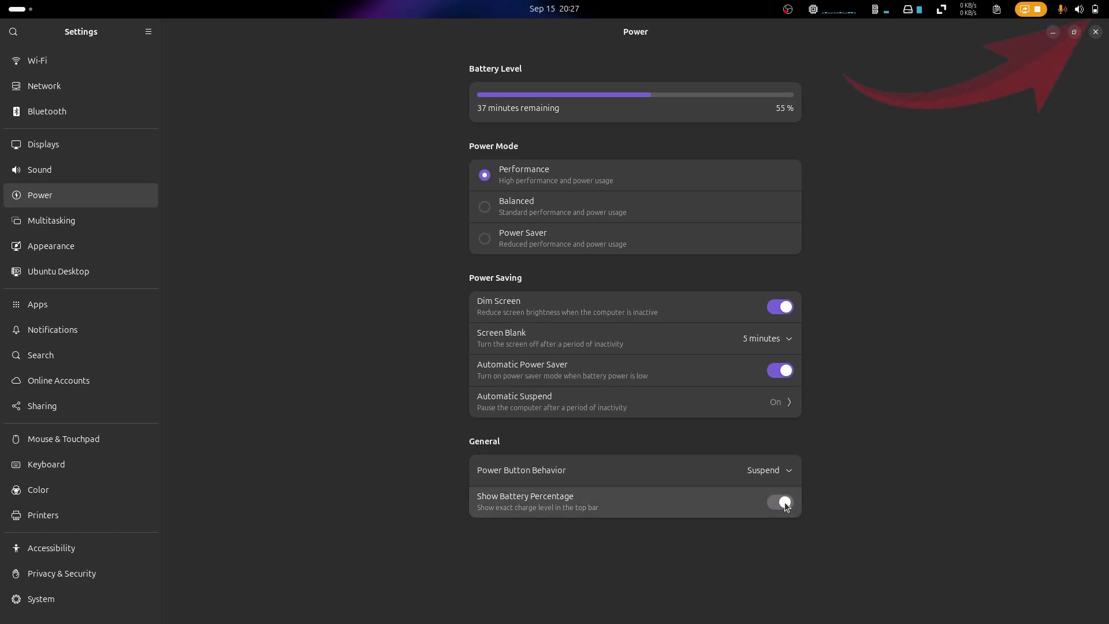
pyautogui.click(99, 251)
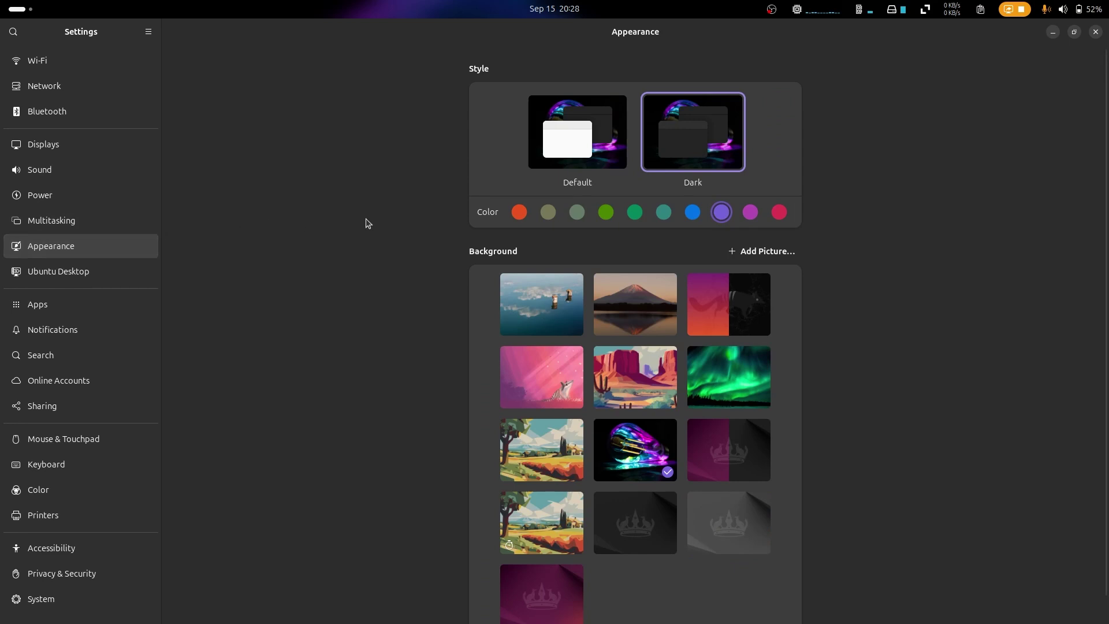
# Step: Try the Default style, return to Dark, and set the accent colour to blue
pyautogui.scroll(-1, 416, 304)
pyautogui.scroll(-1, 416, 304)
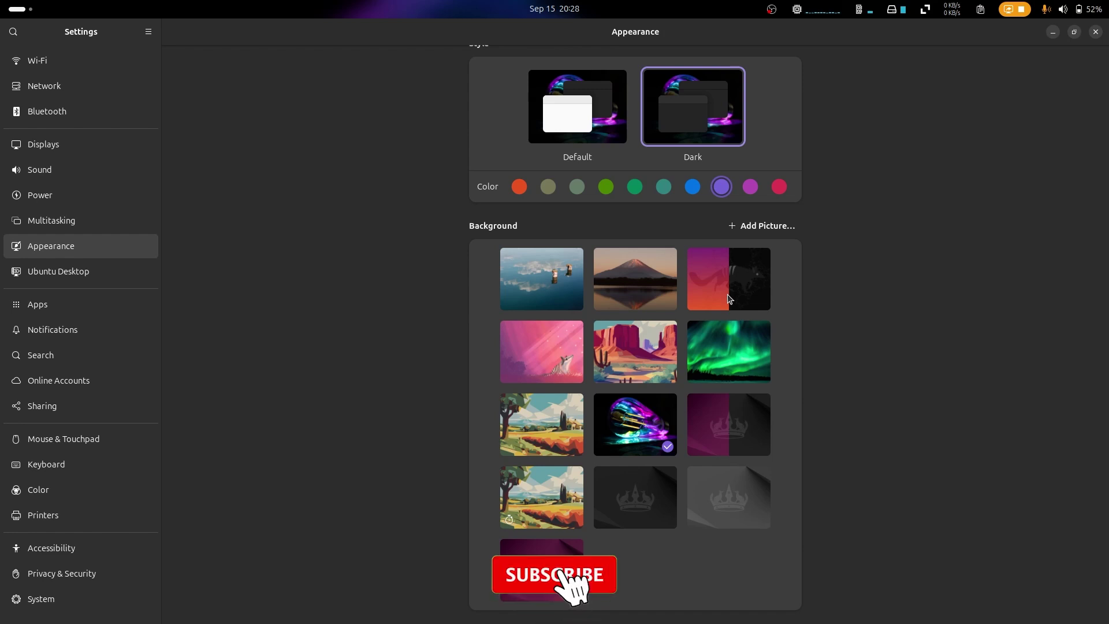
pyautogui.scroll(1, 575, 158)
pyautogui.click(575, 157)
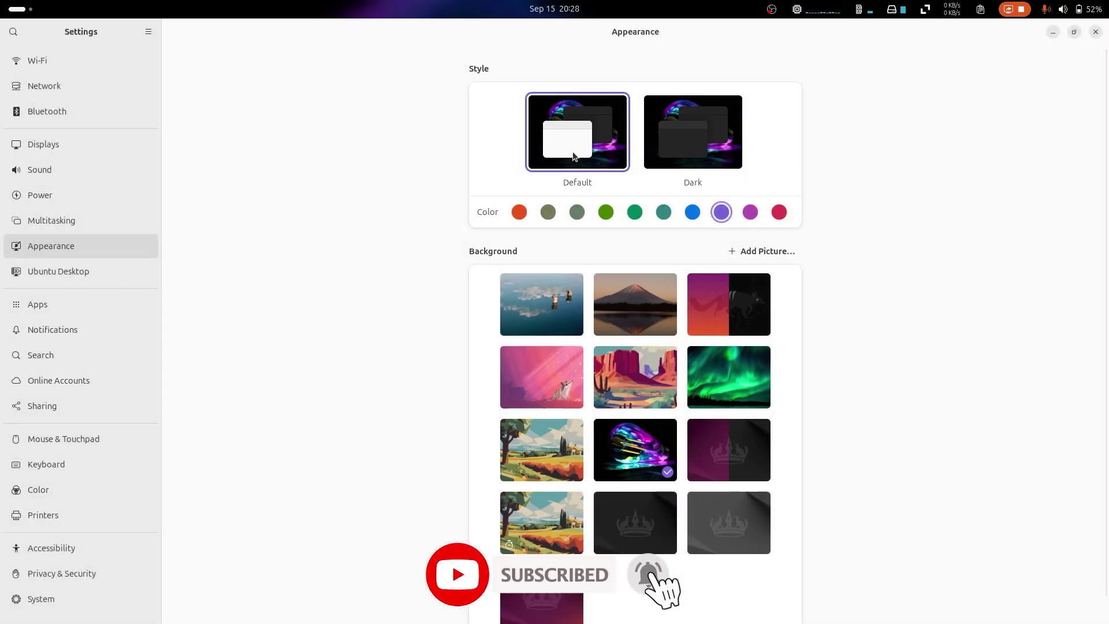
pyautogui.click(693, 131)
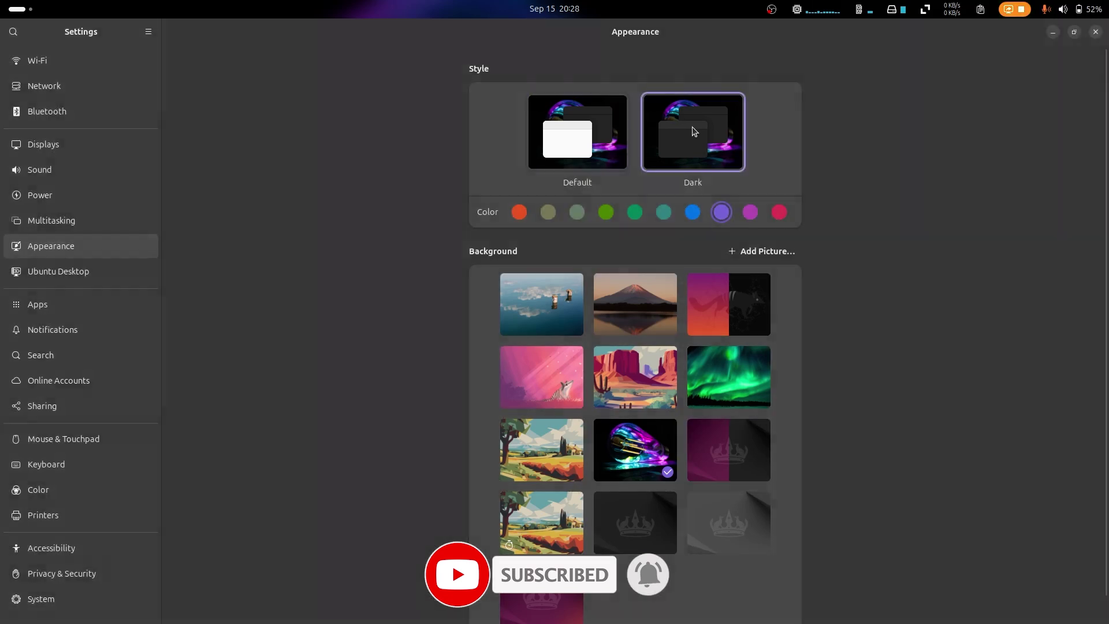
pyautogui.click(693, 212)
pyautogui.scroll(-1, 277, 315)
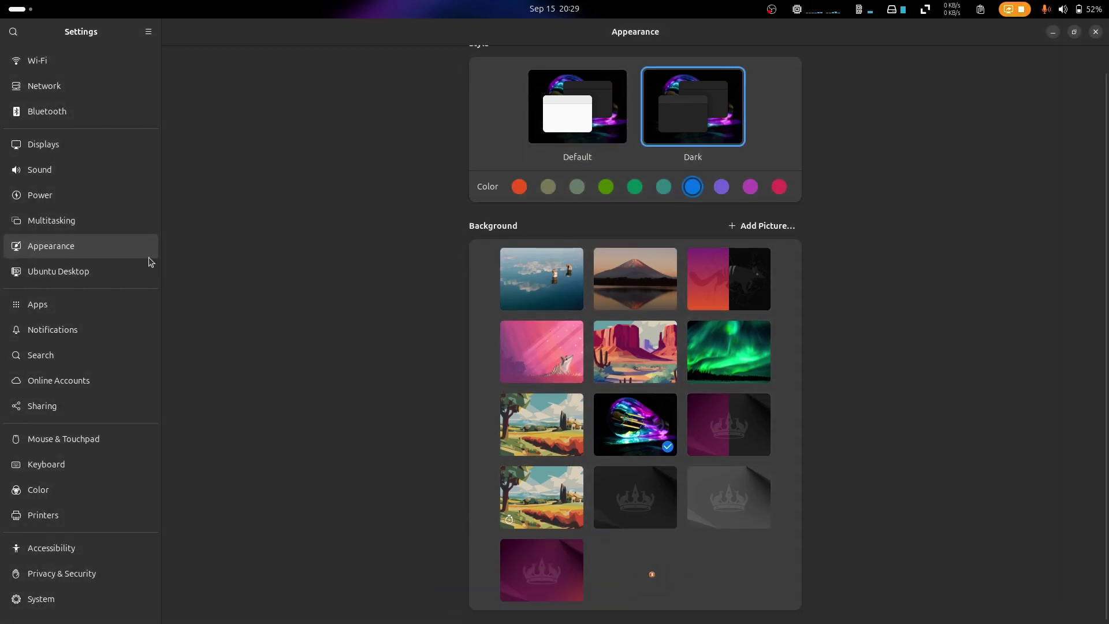
pyautogui.click(127, 282)
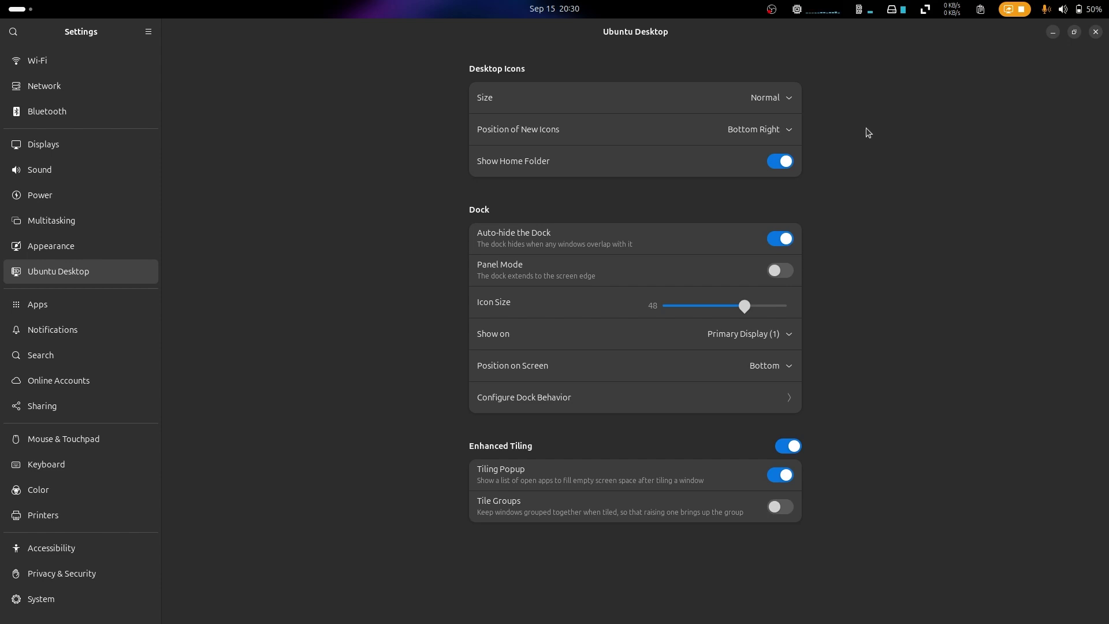
# Step: Toggle dock auto-hide off and on, and try Panel Mode before returning to a floating dock
pyautogui.click(717, 245)
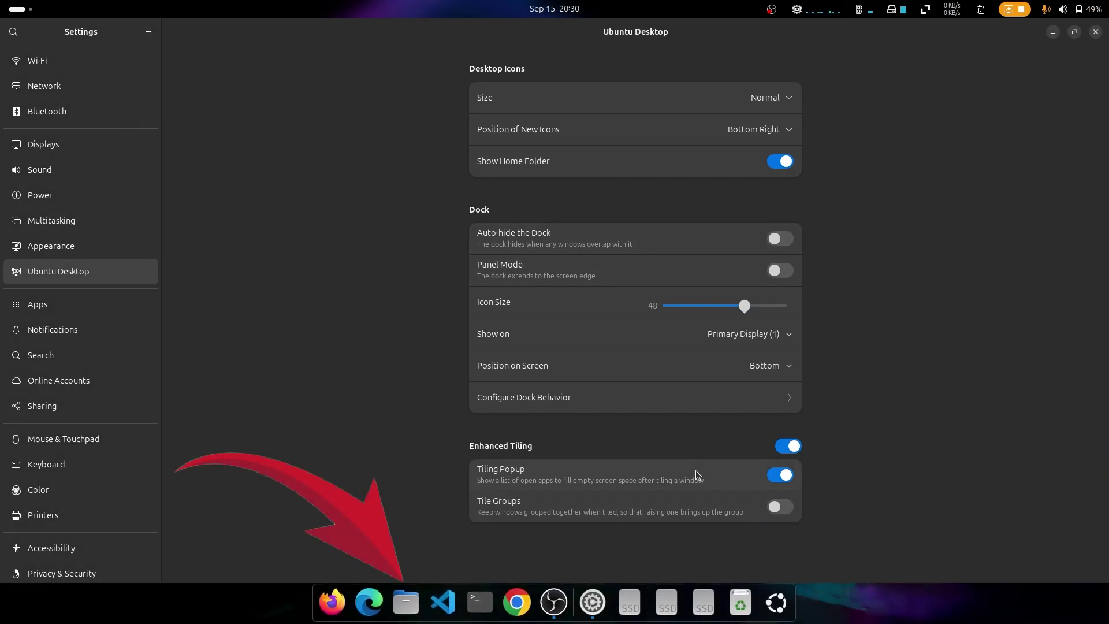
pyautogui.click(717, 237)
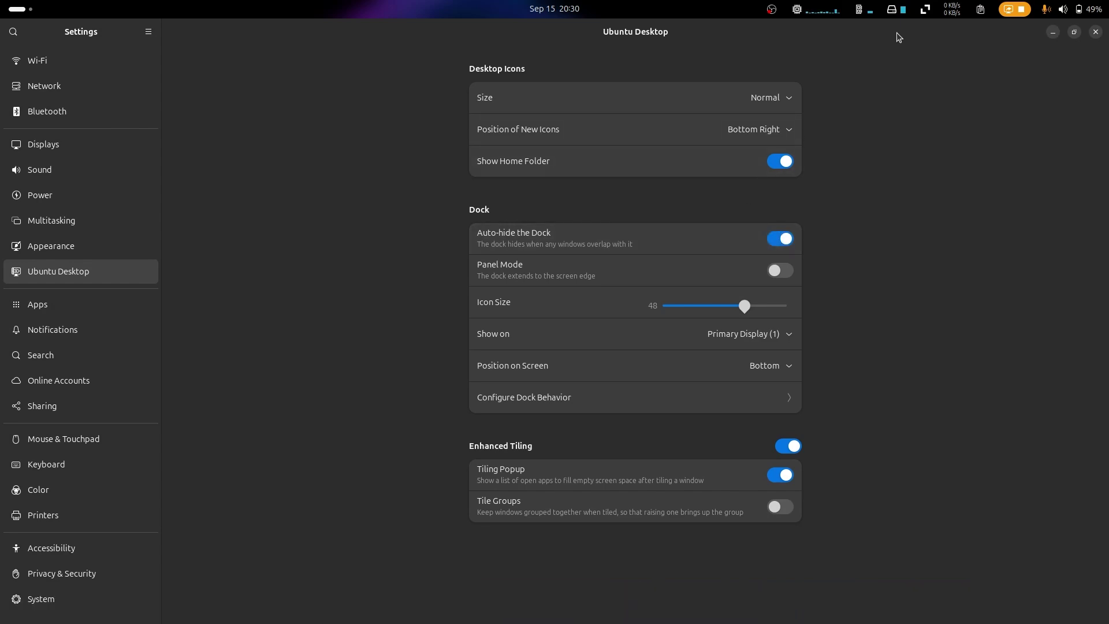
pyautogui.moveTo(897, 32); pyautogui.dragTo(720, 104)
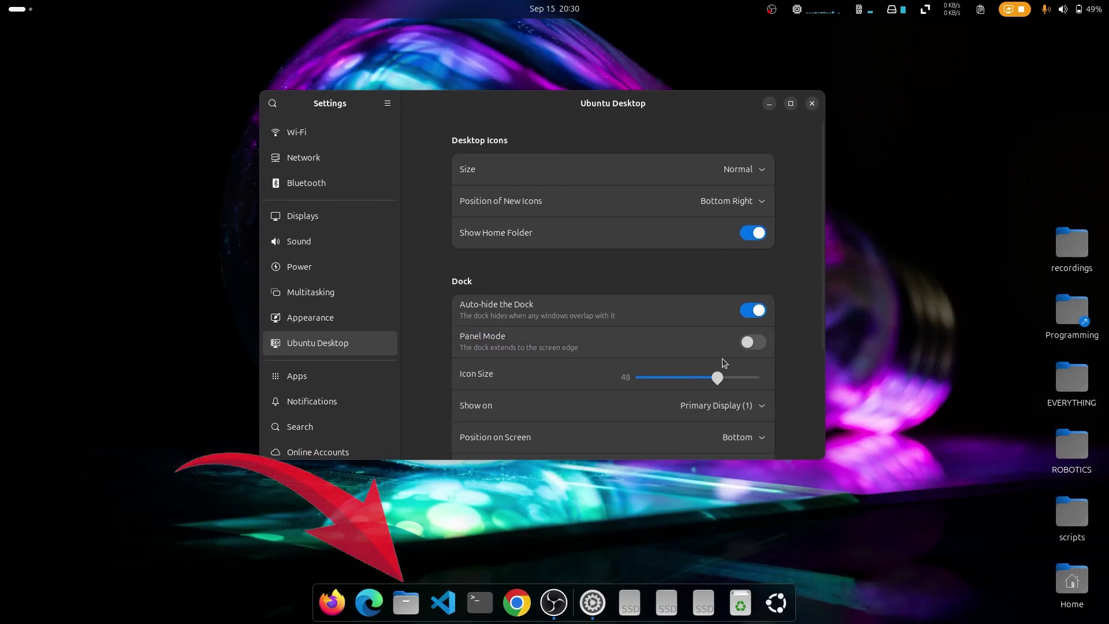
pyautogui.click(757, 342)
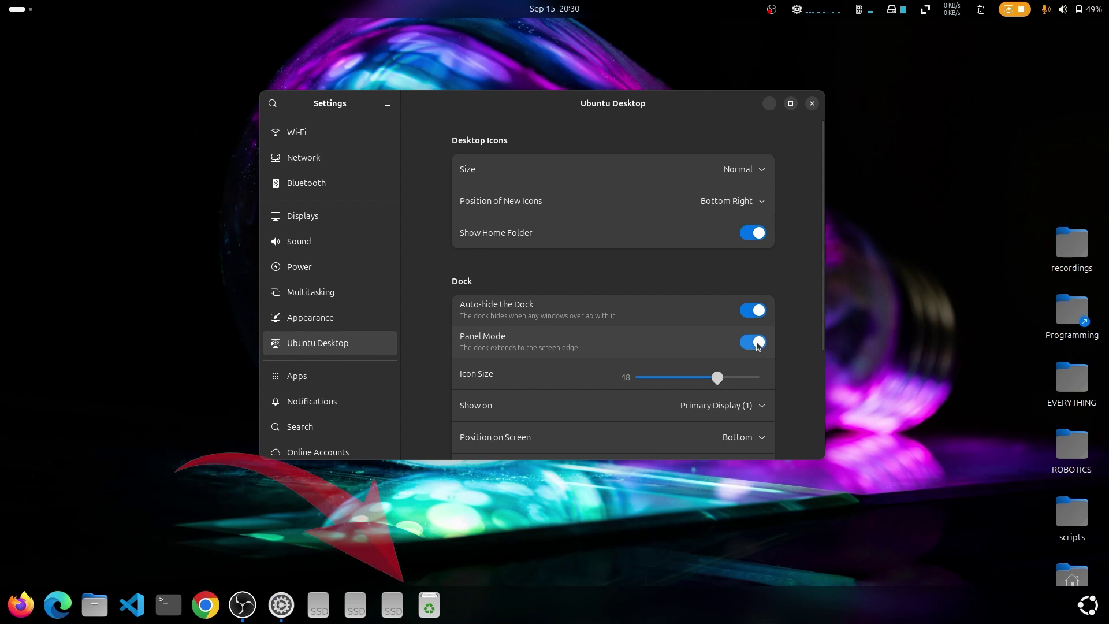
pyautogui.click(757, 342)
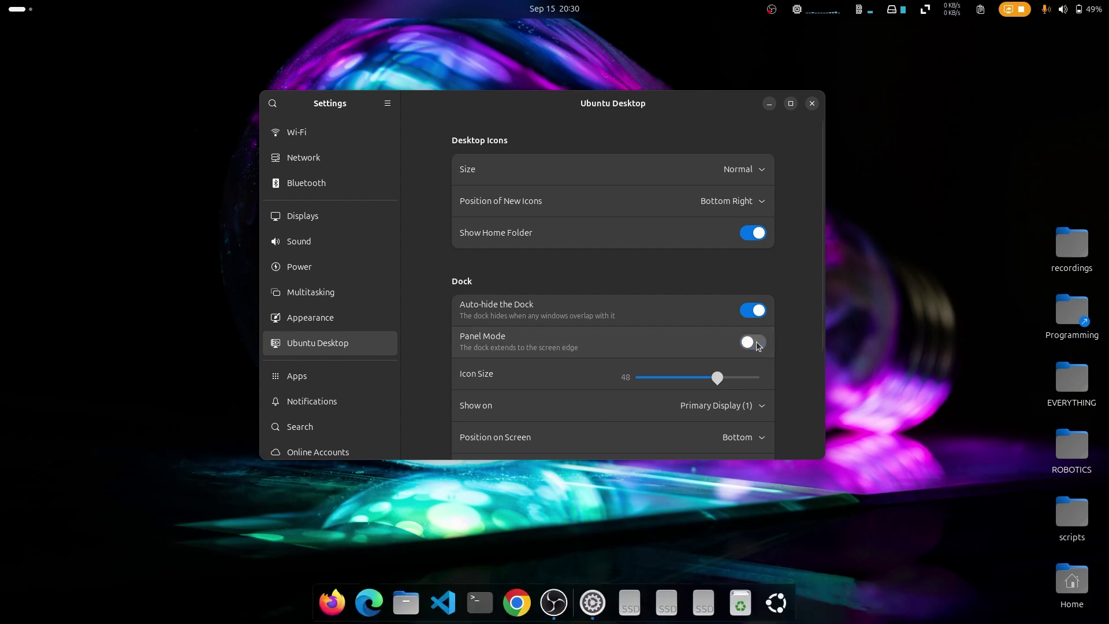
# Step: Try larger dock icons, then move the dock to the Right edge and back to Bottom
pyautogui.scroll(-1, 819, 406)
pyautogui.scroll(-2, 819, 407)
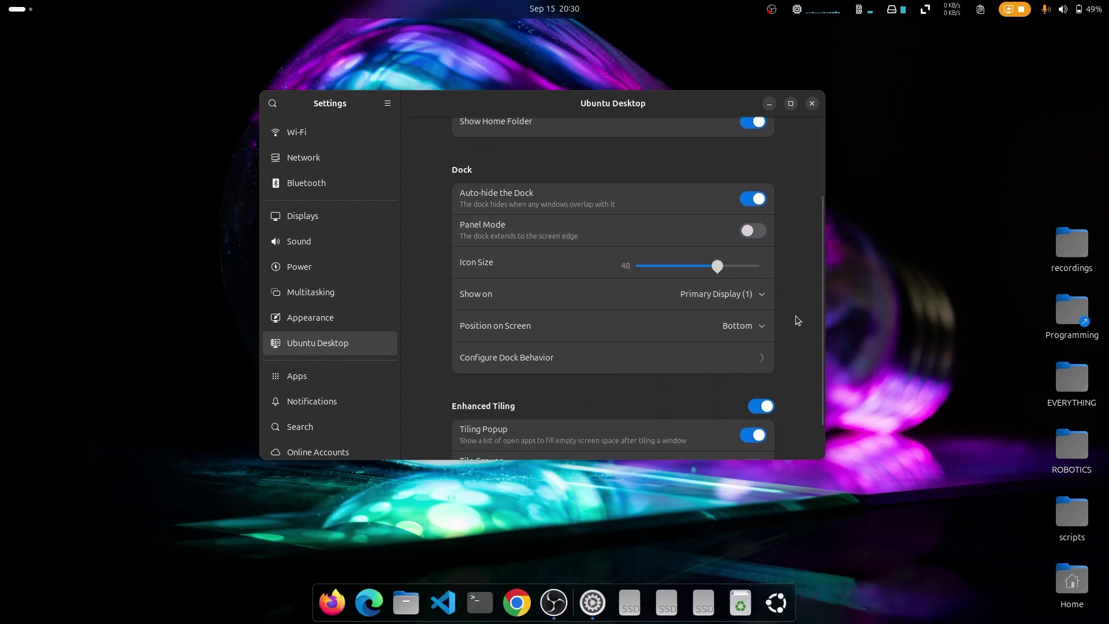
pyautogui.moveTo(719, 265)
pyautogui.mouseDown()
pyautogui.moveTo(758, 268)
pyautogui.moveTo(713, 279)
pyautogui.moveTo(724, 272)
pyautogui.mouseUp()
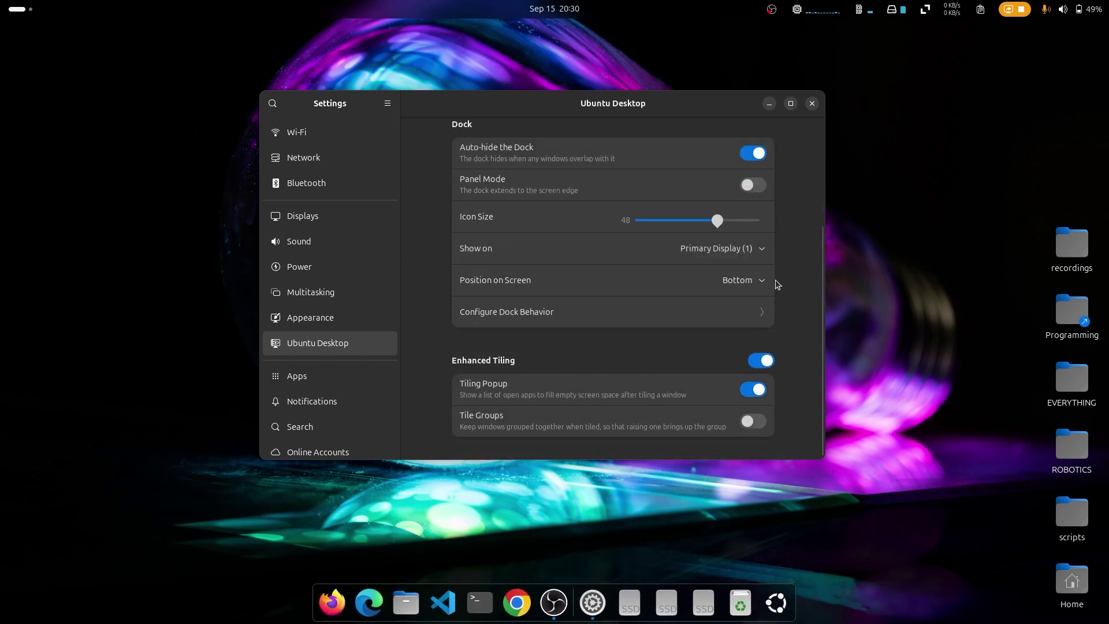
pyautogui.click(763, 280)
pyautogui.click(786, 352)
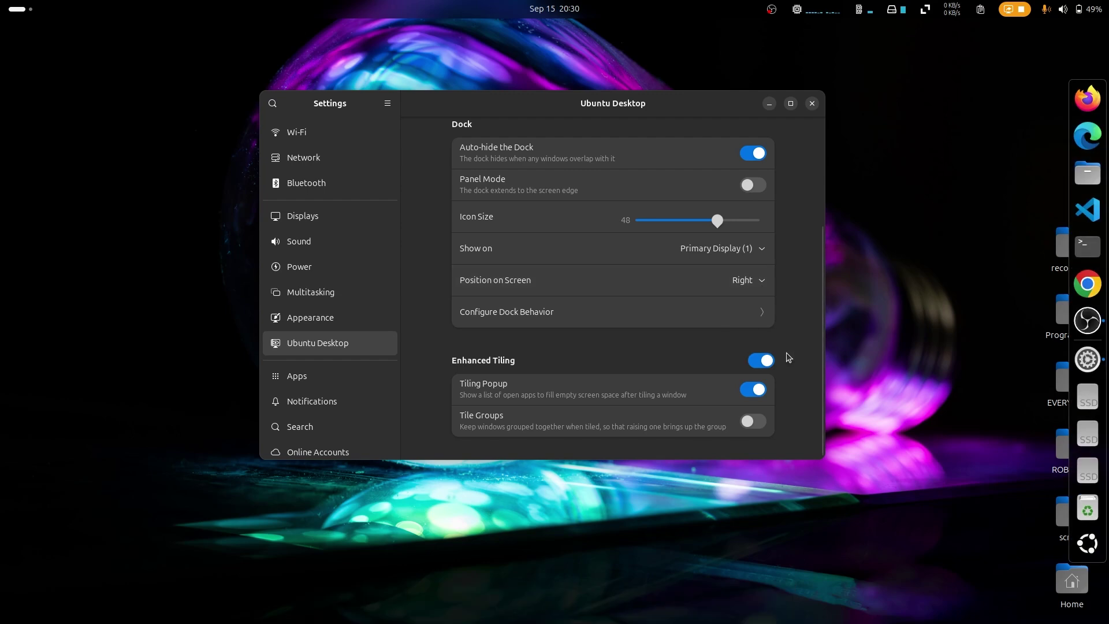
pyautogui.click(752, 279)
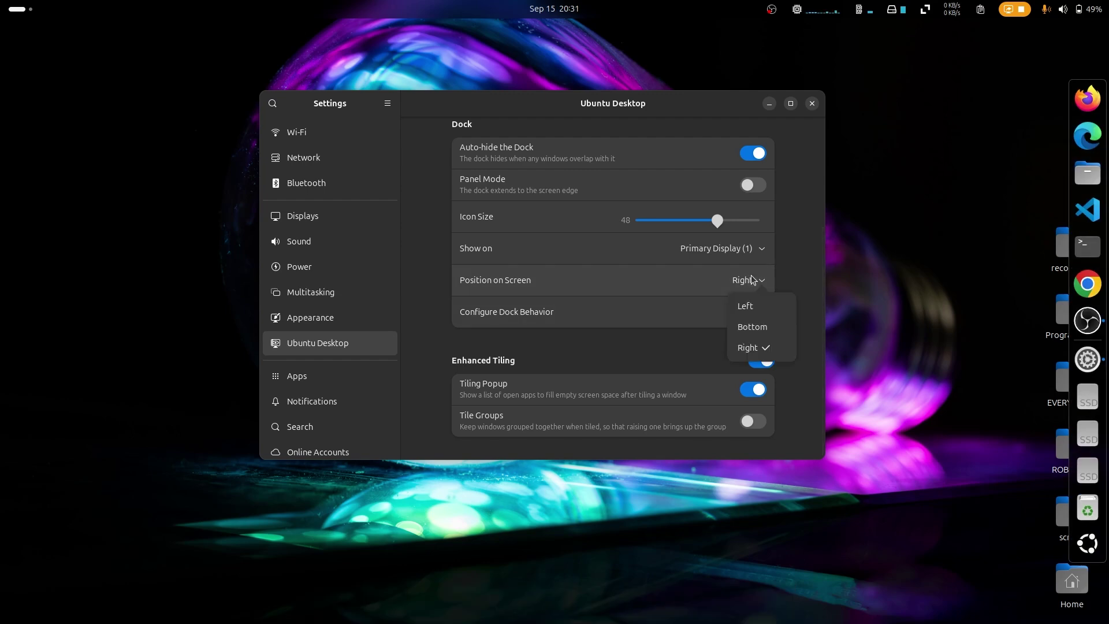
pyautogui.click(771, 334)
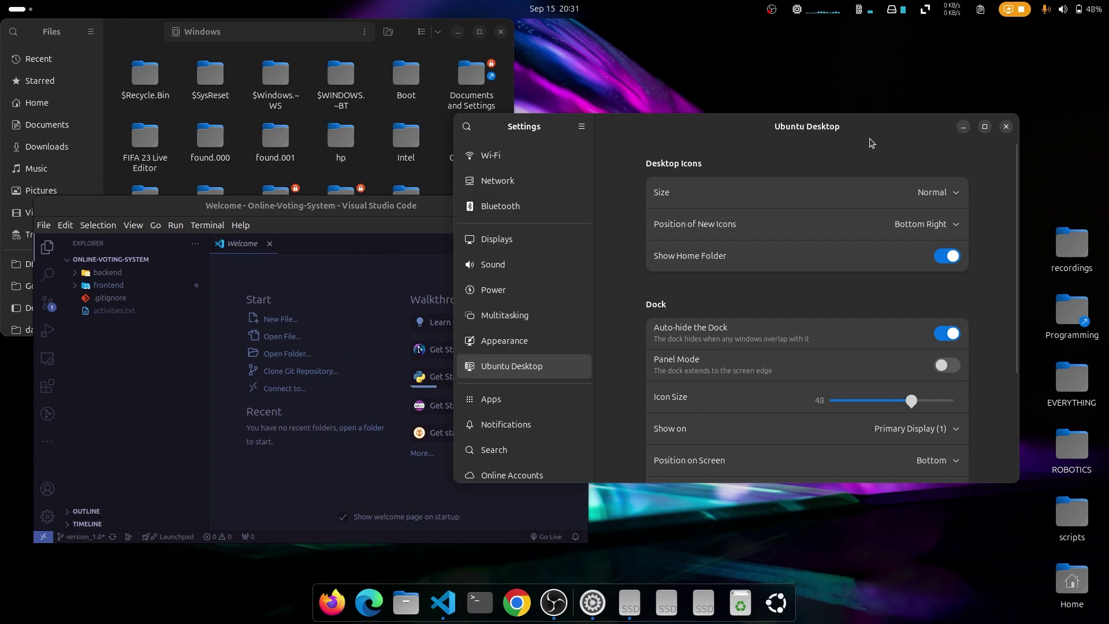
# Step: Tile Settings against the right edge, minimize VS Code, and switch on Tile Groups
pyautogui.moveTo(862, 128); pyautogui.dragTo(1108, 282)
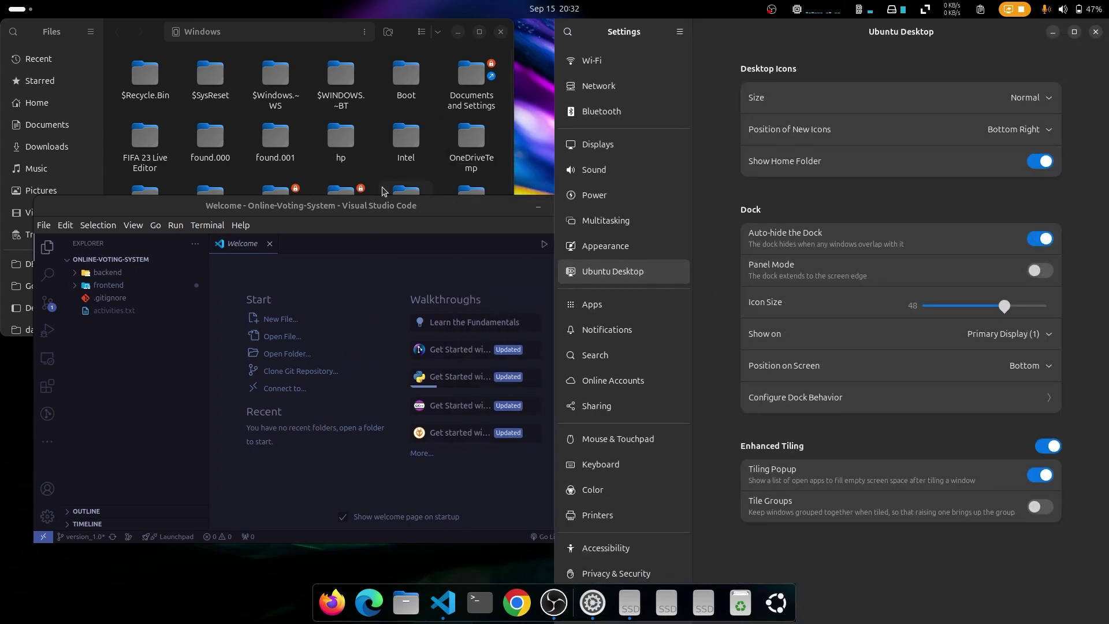
pyautogui.moveTo(358, 208); pyautogui.dragTo(1, 219)
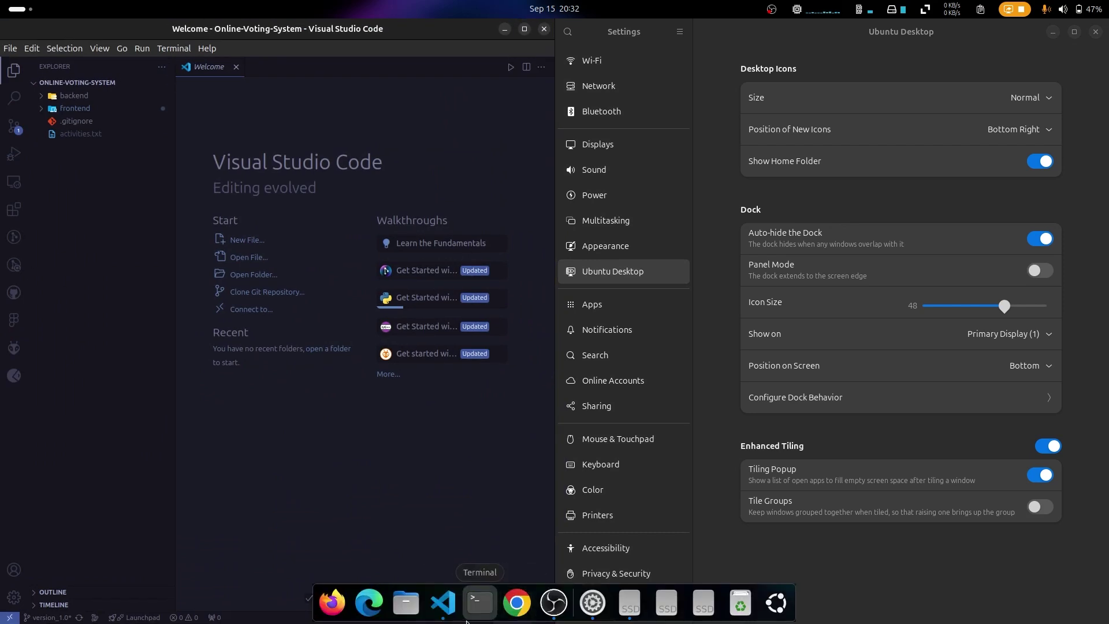
pyautogui.click(442, 605)
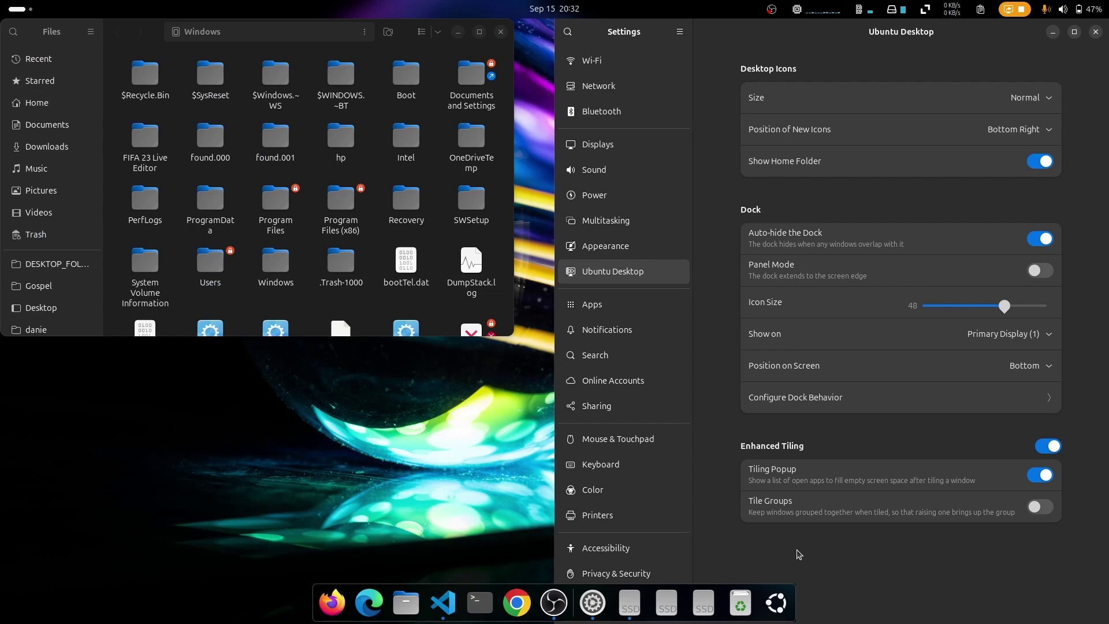
pyautogui.click(1042, 507)
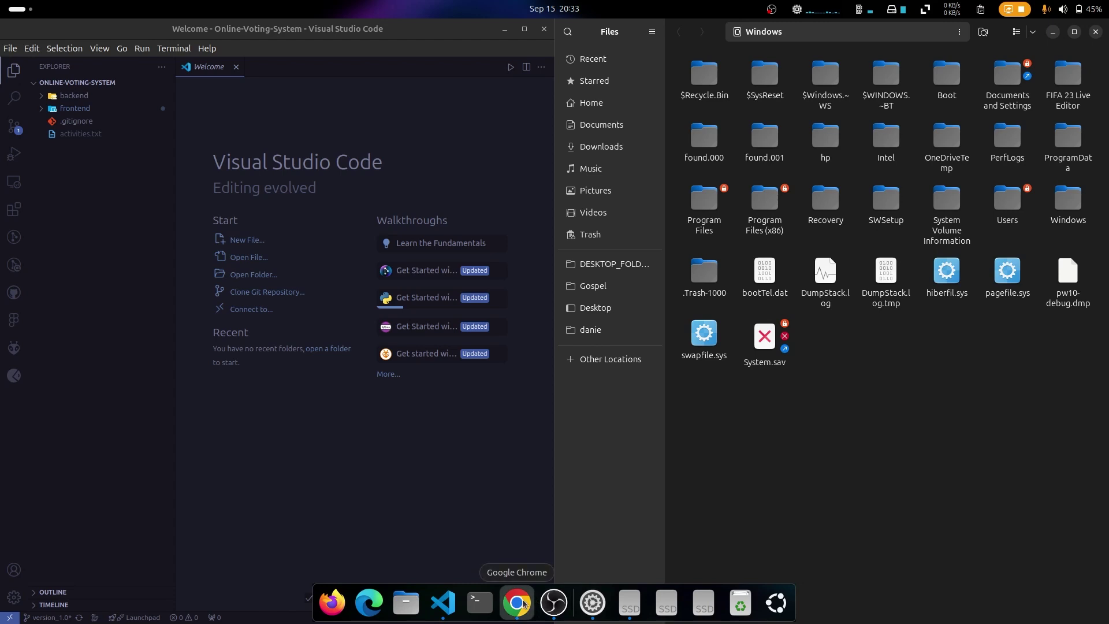
# Step: Launch Google Chrome and check that grouped tiled windows rise together, then return to Settings
pyautogui.click(520, 603)
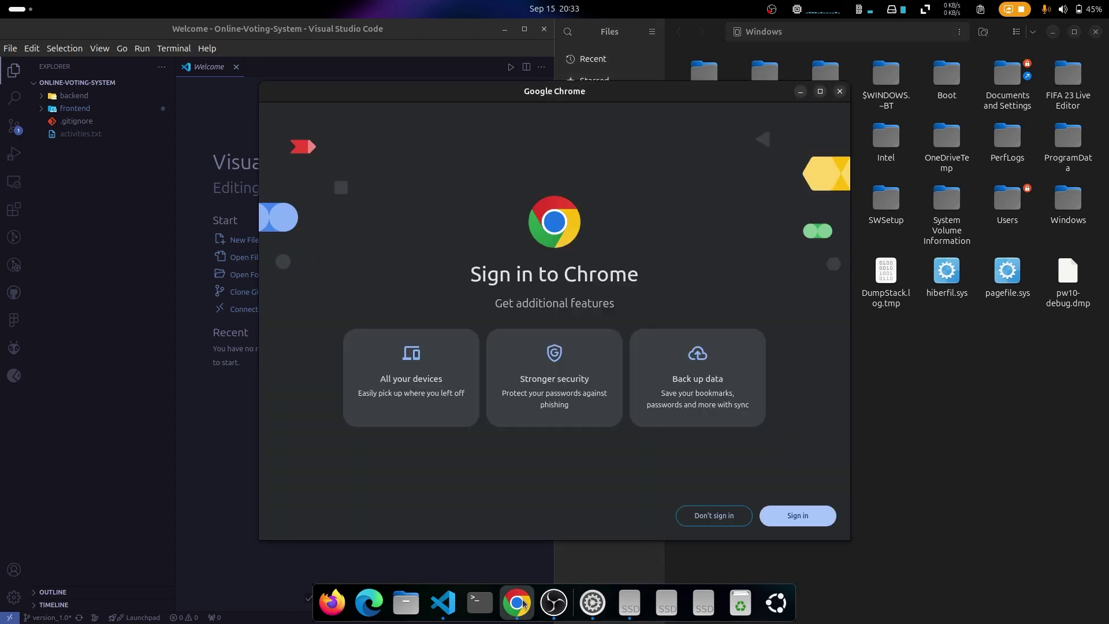
pyautogui.click(1008, 524)
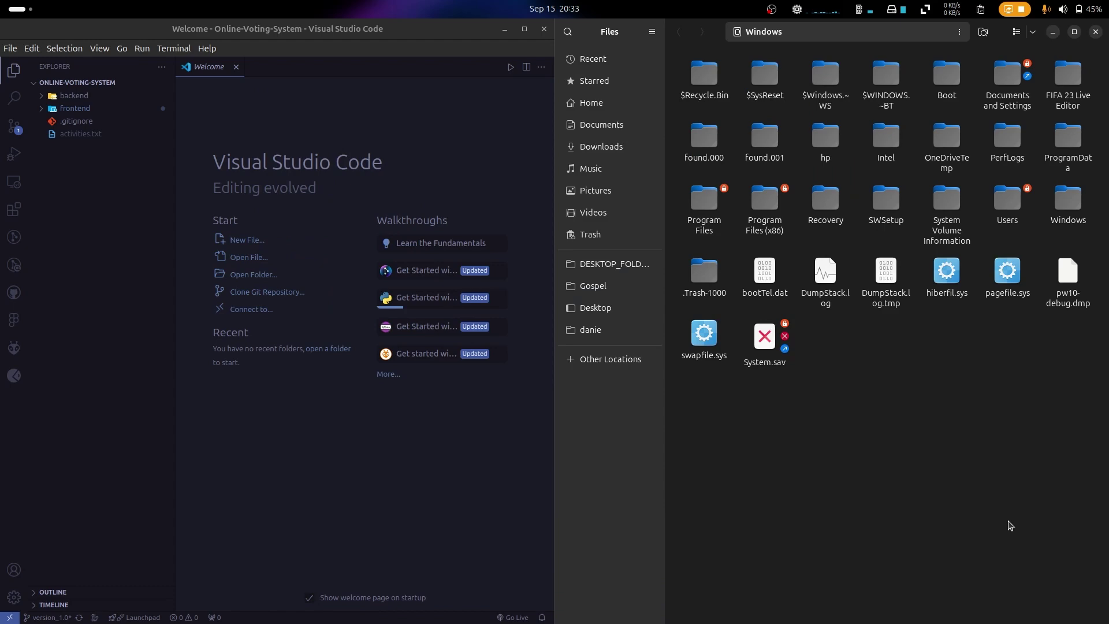
pyautogui.moveTo(740, 606)
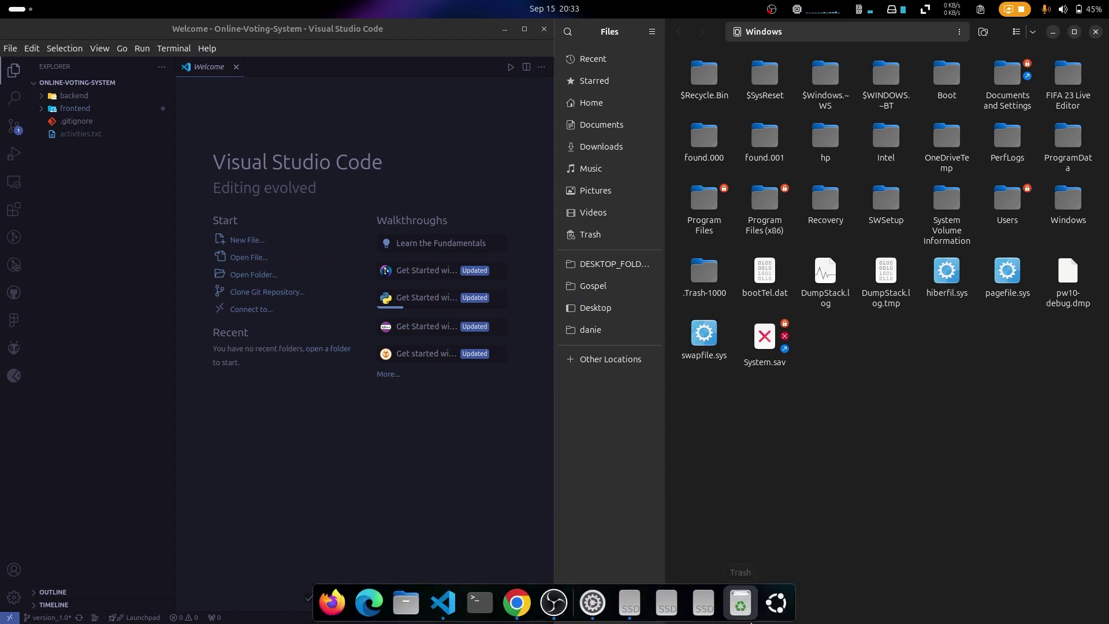
pyautogui.click(594, 604)
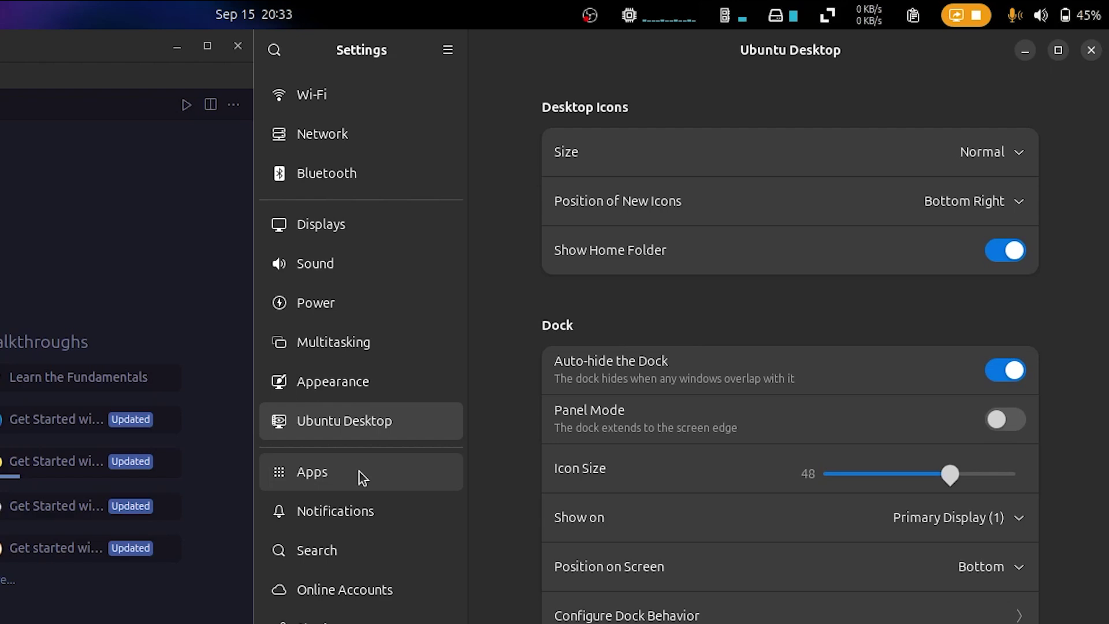
# Step: In Apps > Default Apps, keep VLC media player as the Music application
pyautogui.click(623, 307)
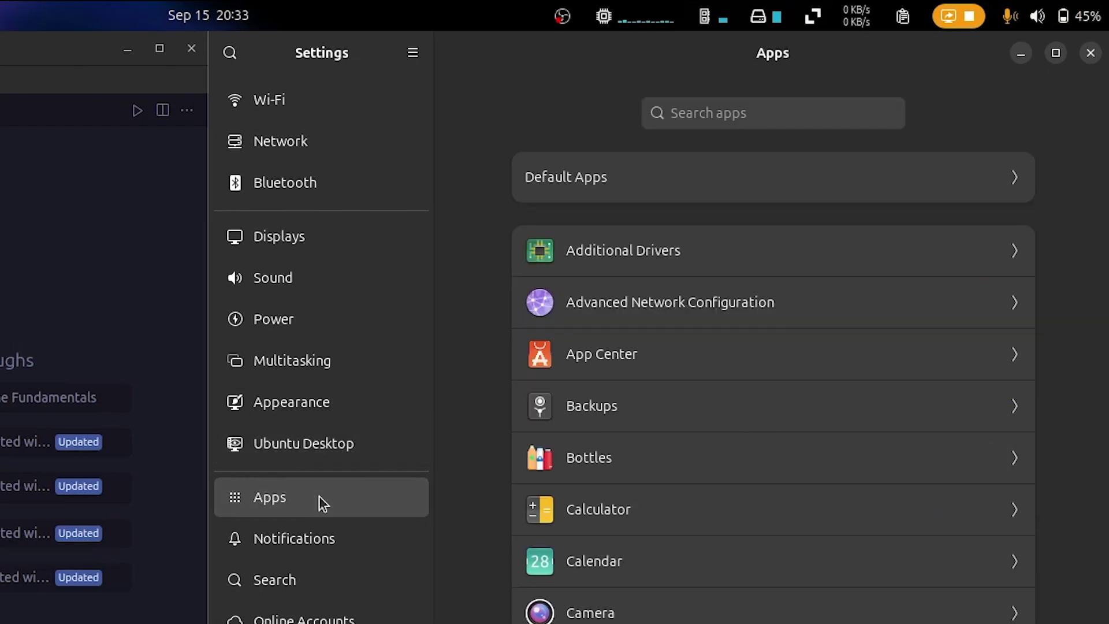
pyautogui.click(596, 170)
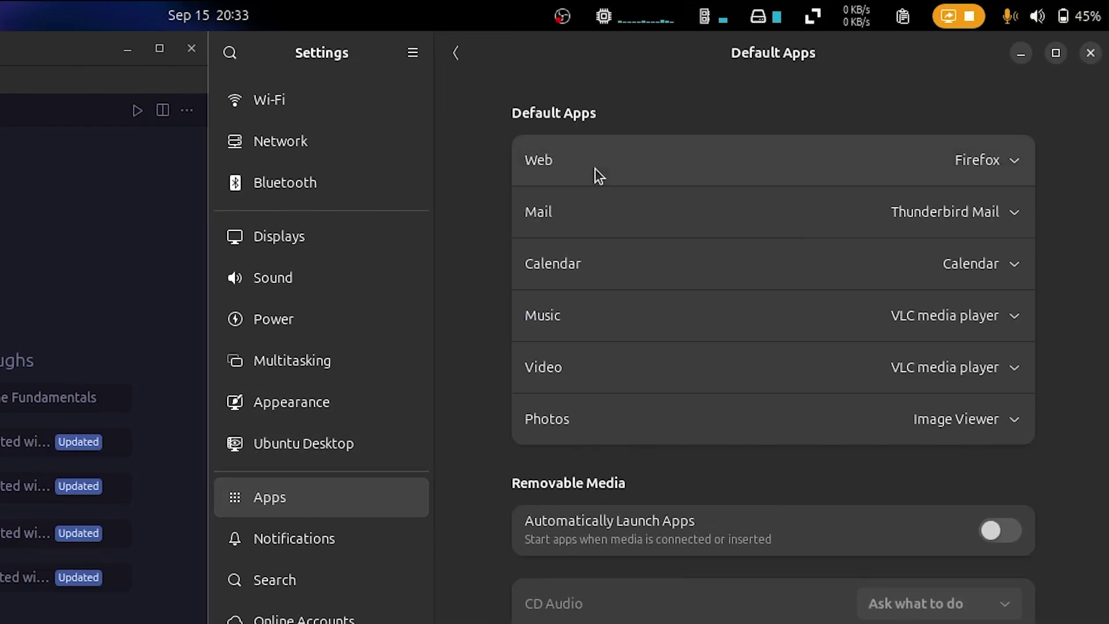
pyautogui.click(935, 324)
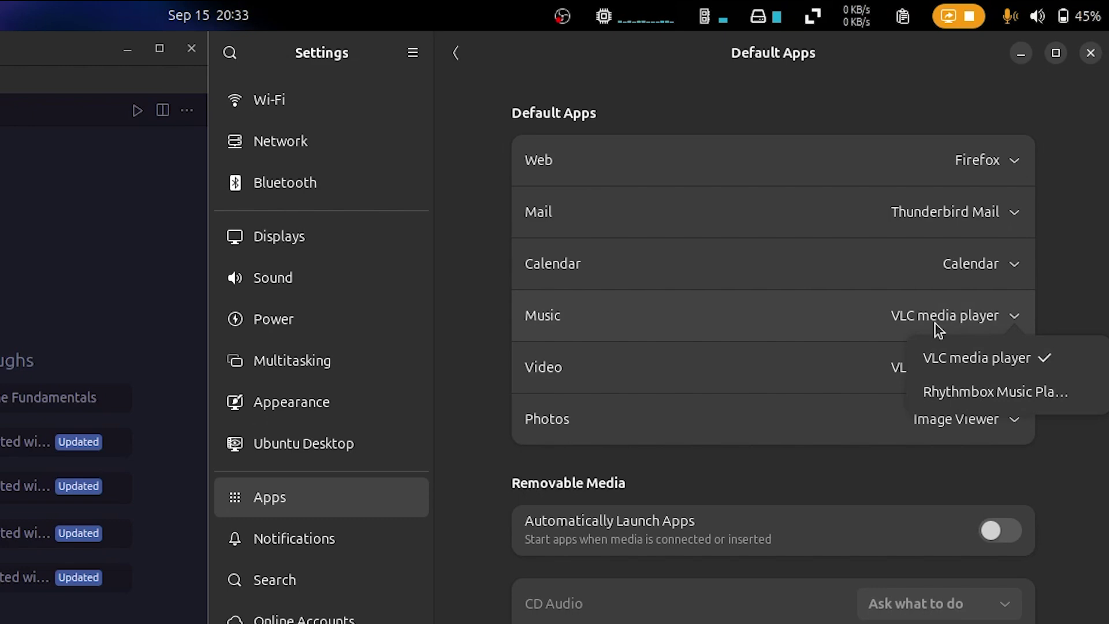
pyautogui.click(968, 359)
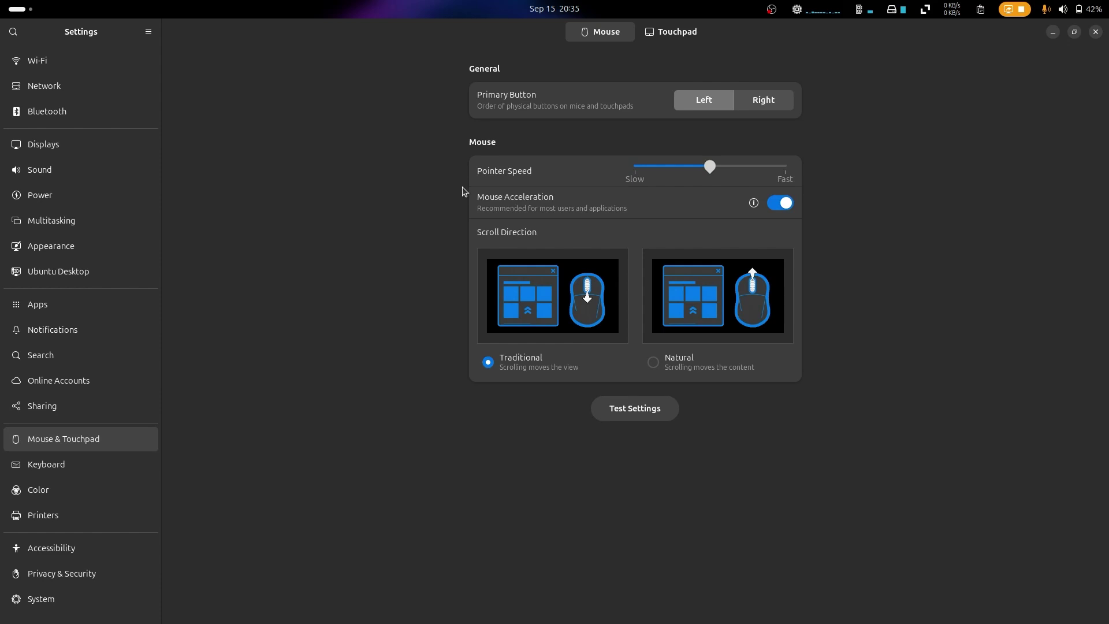
# Step: Look over the touchpad settings, then go to the System page with Region & Language and Users
pyautogui.click(664, 32)
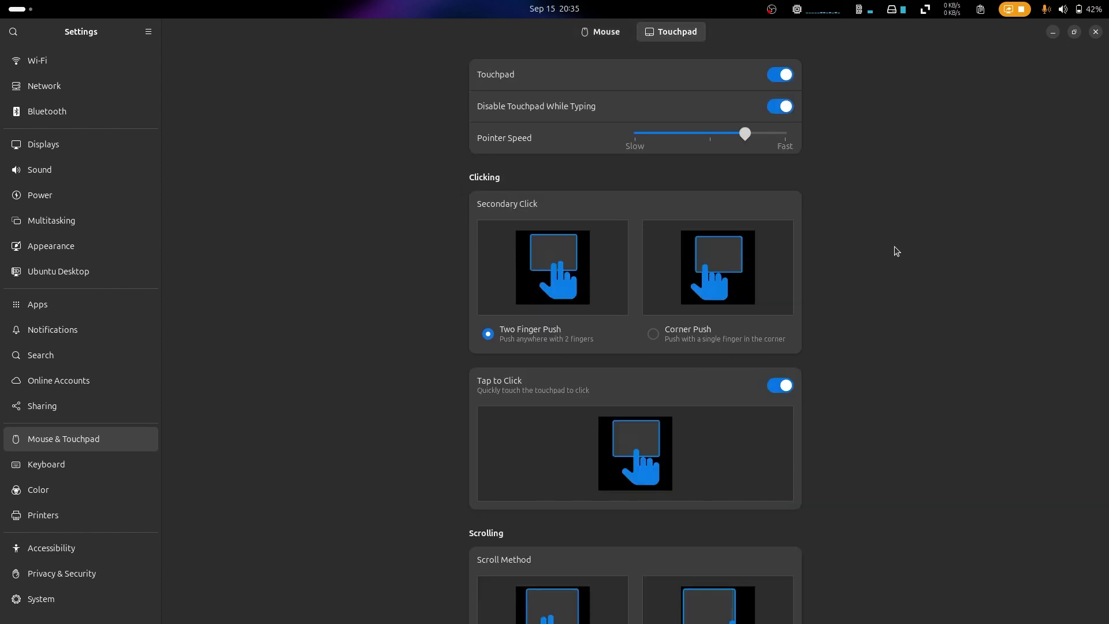
pyautogui.scroll(-1, 896, 248)
pyautogui.scroll(-10, 895, 247)
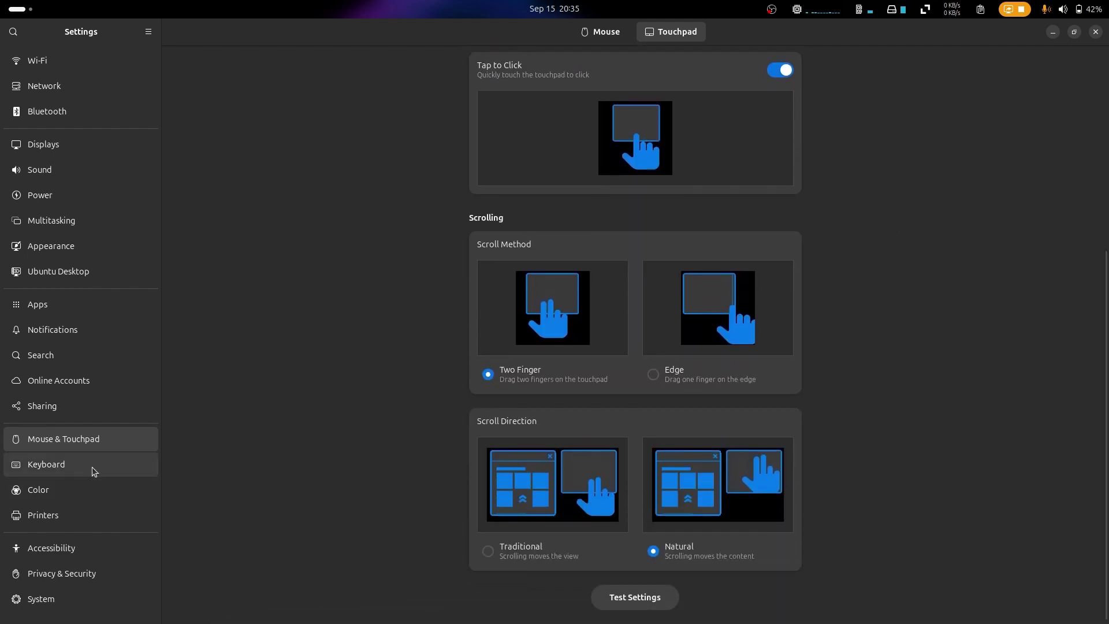
pyautogui.click(87, 599)
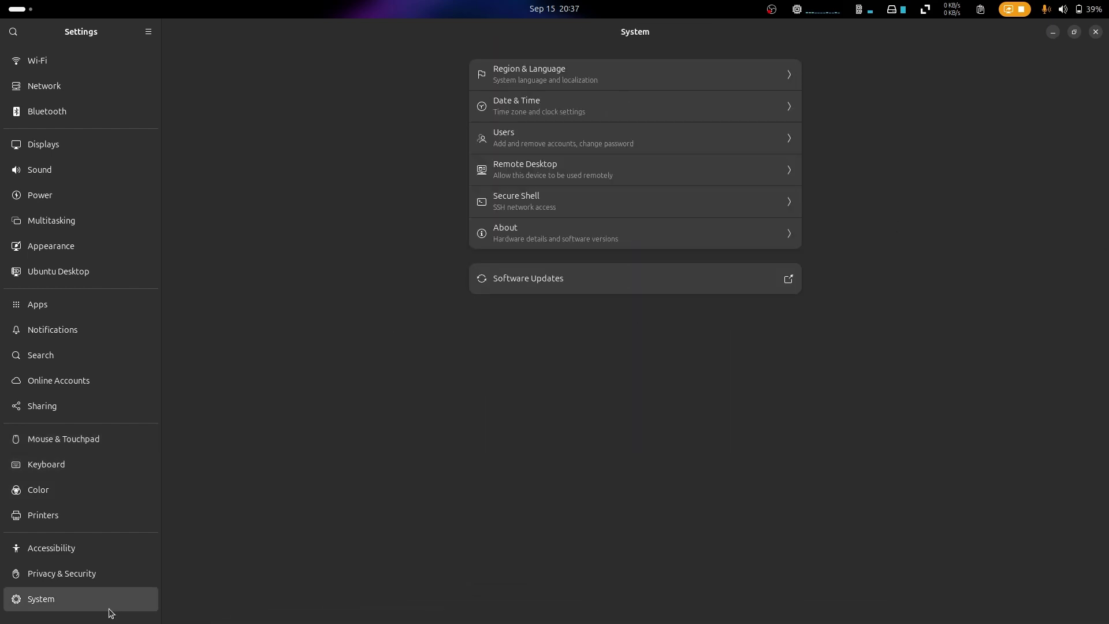
# Step: Set the clock to AM/PM, show the weekday in the top bar, and turn on calendar week numbers
pyautogui.click(568, 78)
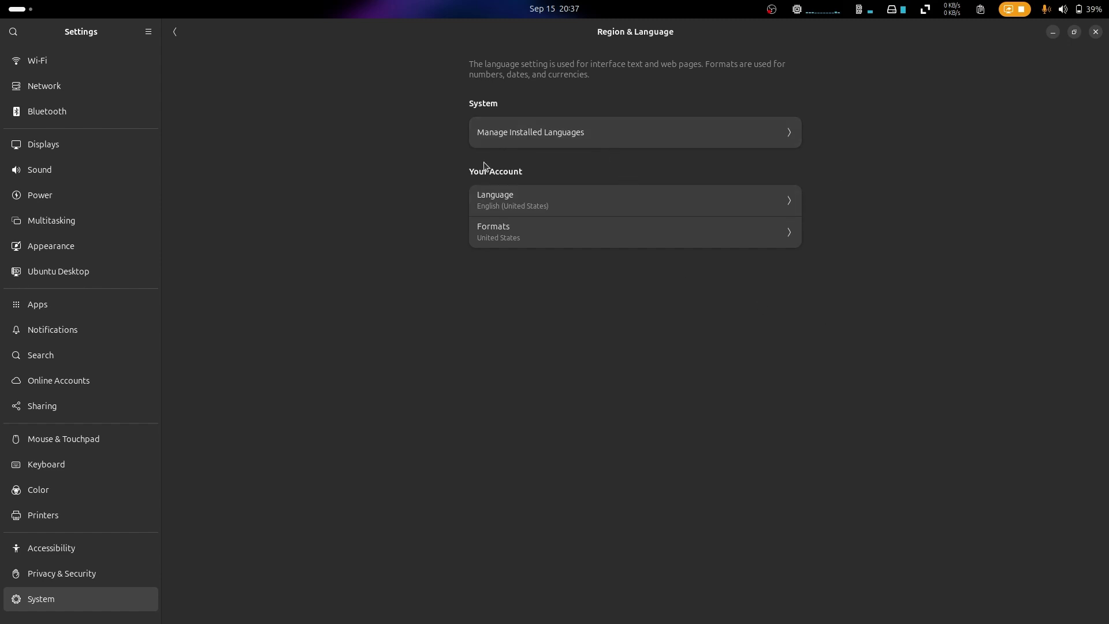
pyautogui.click(176, 33)
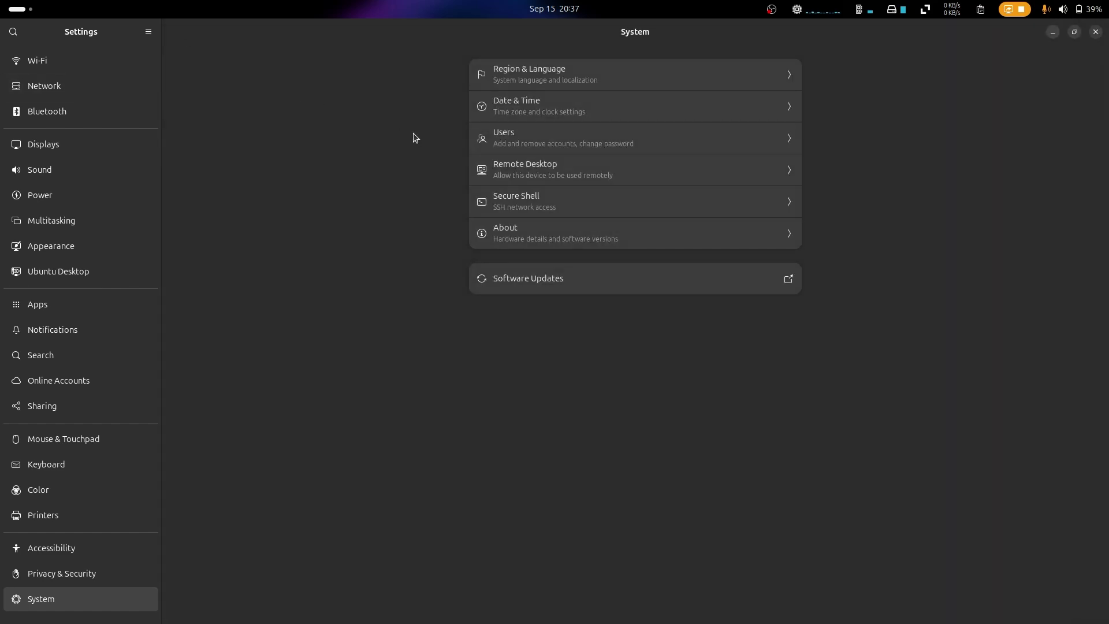
pyautogui.click(592, 109)
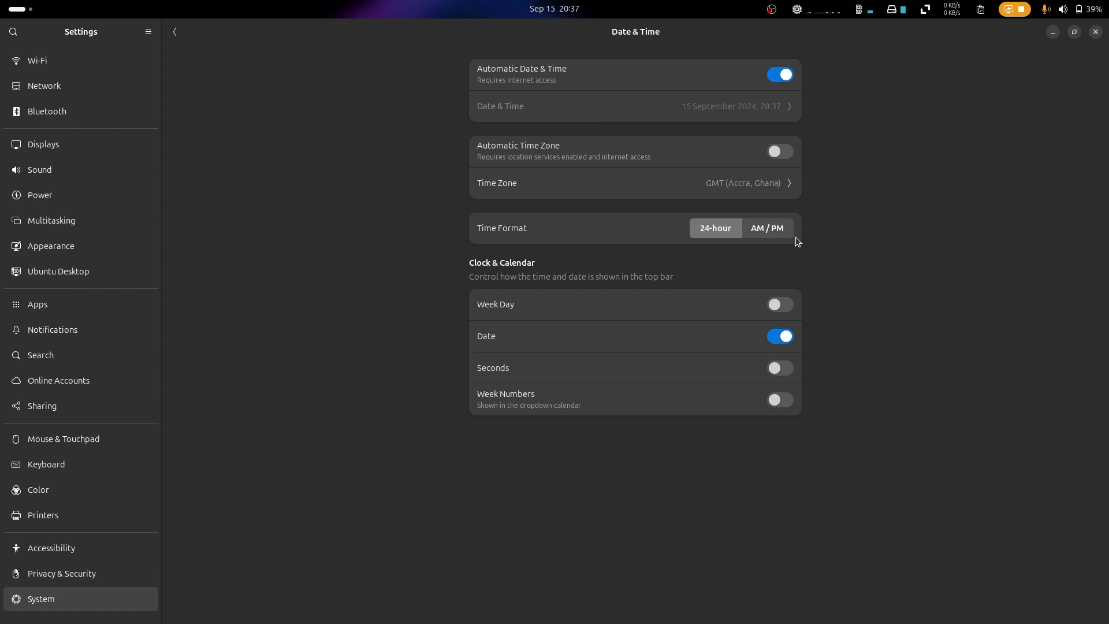
pyautogui.click(788, 232)
pyautogui.click(785, 309)
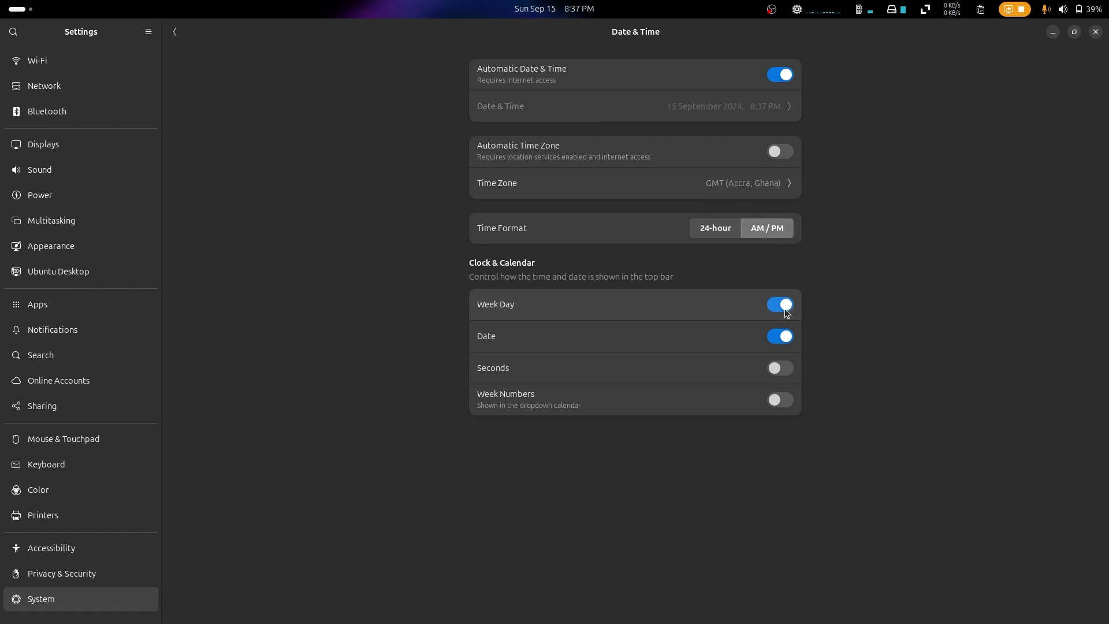
pyautogui.click(780, 400)
pyautogui.click(175, 31)
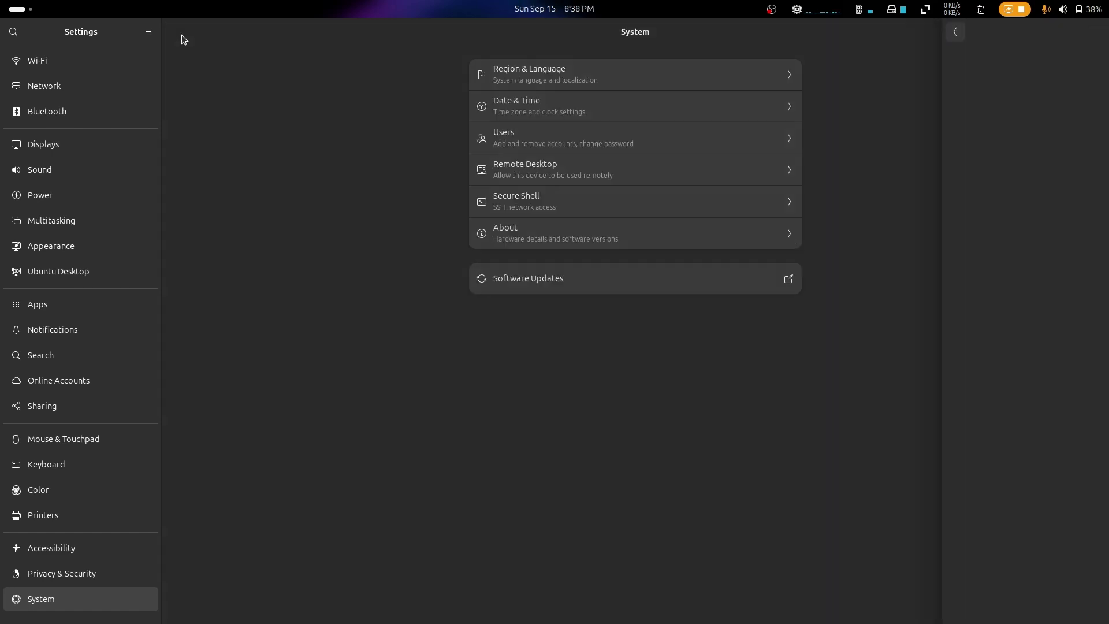
# Step: Open Users, leave the profile picture unchanged, and unlock it with the administrator password
pyautogui.click(573, 137)
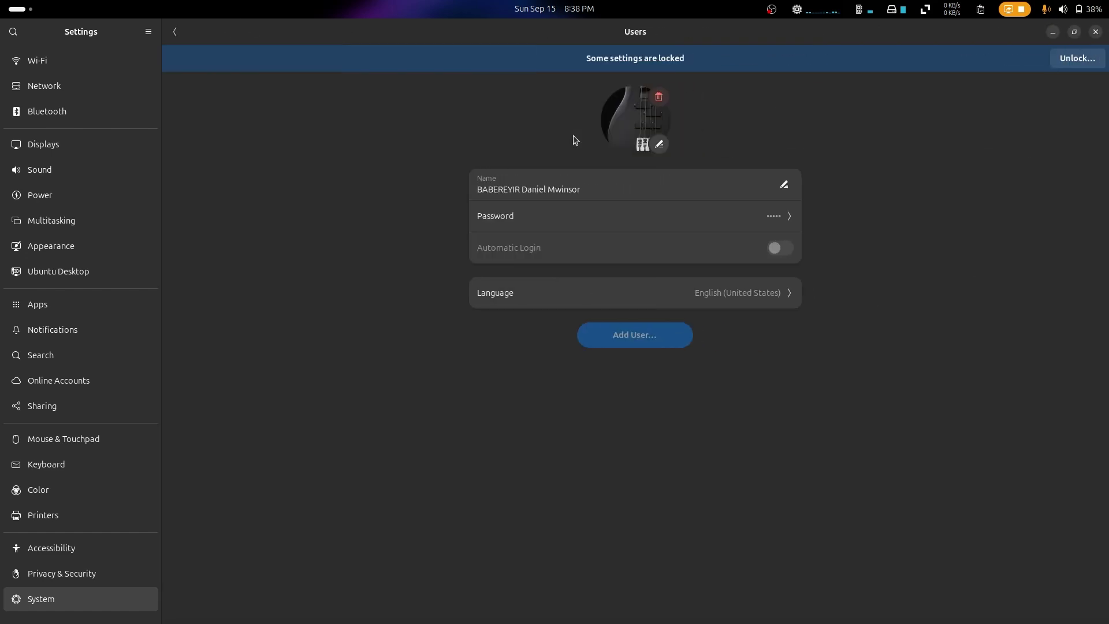
pyautogui.click(659, 145)
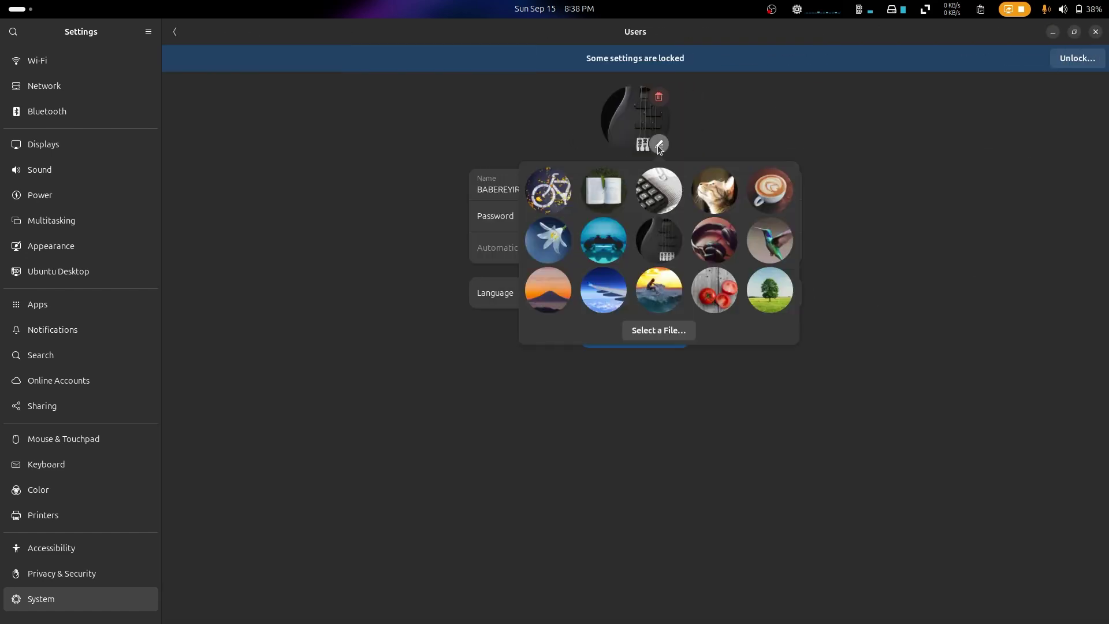
pyautogui.click(778, 142)
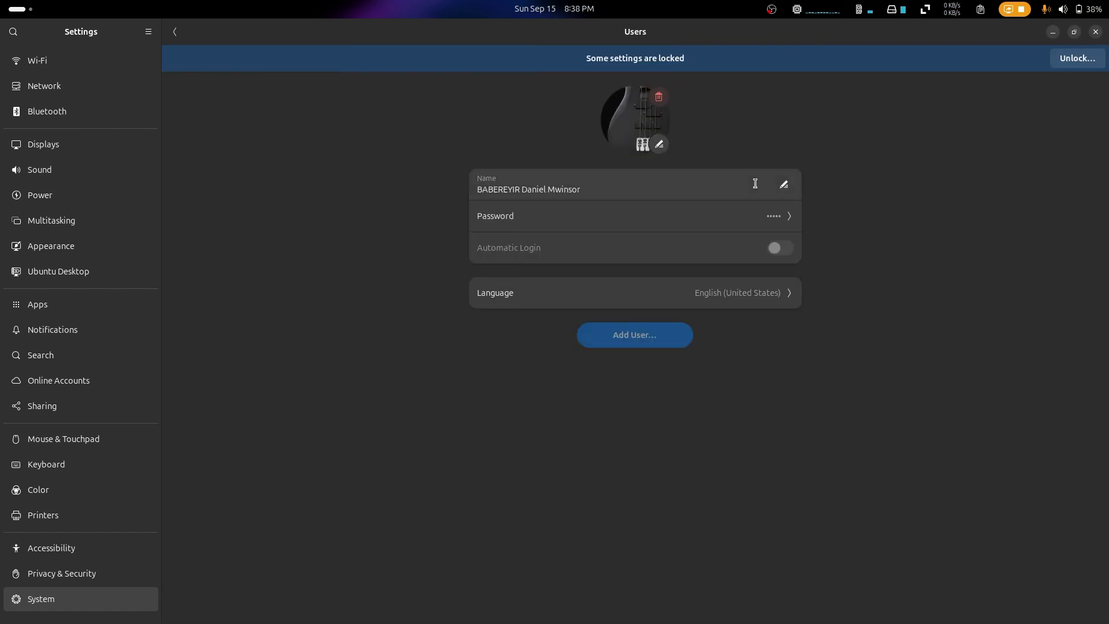
pyautogui.click(1070, 64)
pyautogui.write('************')
pyautogui.press('Return')
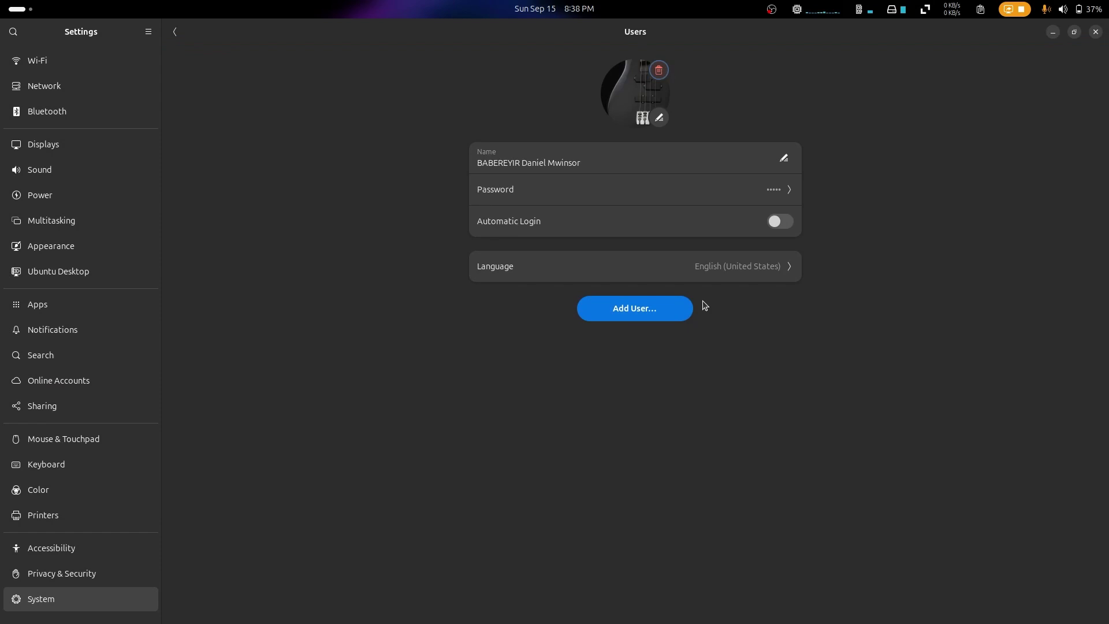
# Step: Start and cancel Add User, then open the About page
pyautogui.click(682, 309)
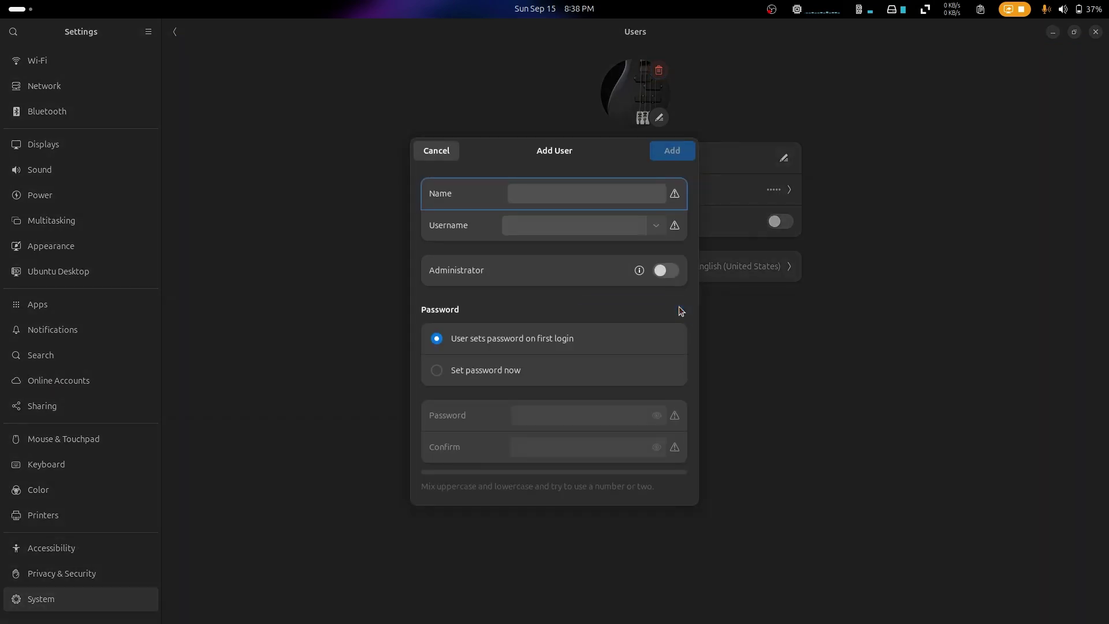
pyautogui.press('Escape')
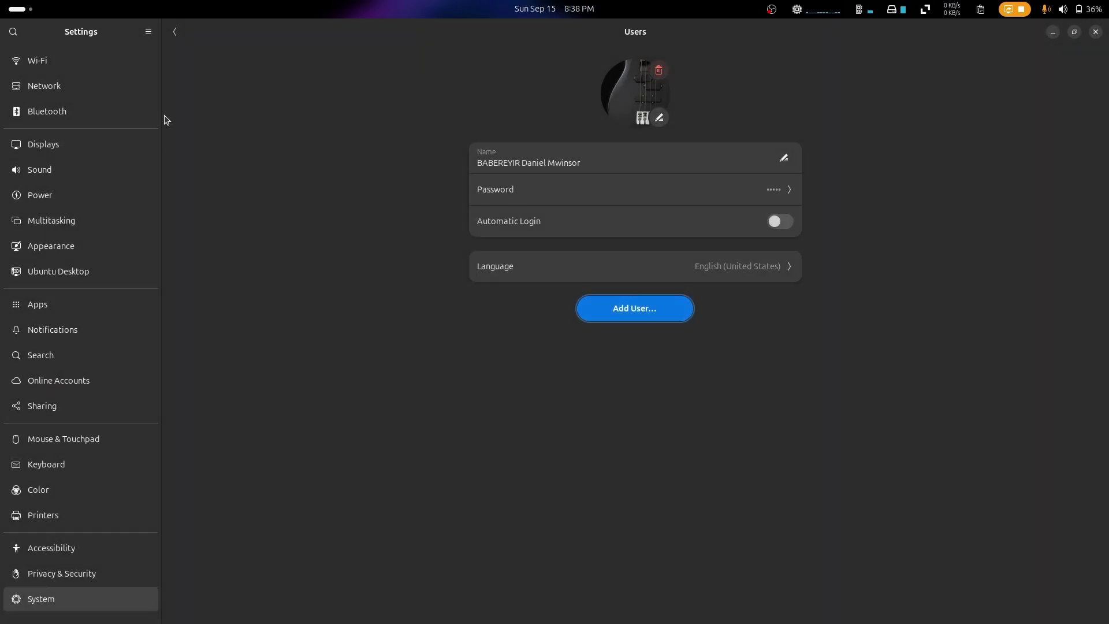
pyautogui.click(174, 31)
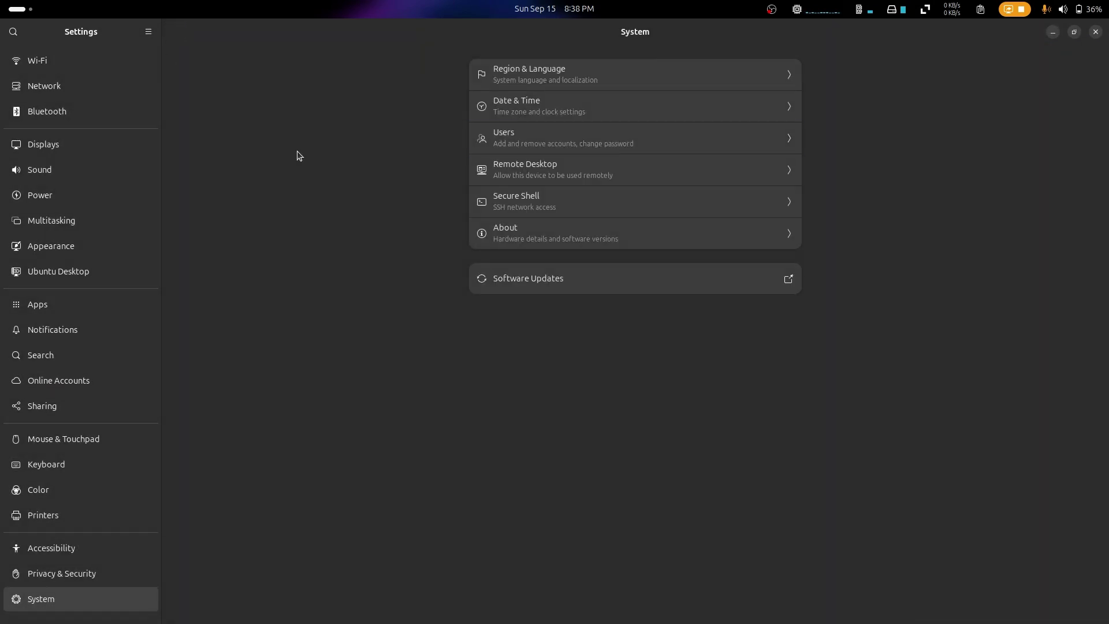
pyautogui.click(570, 229)
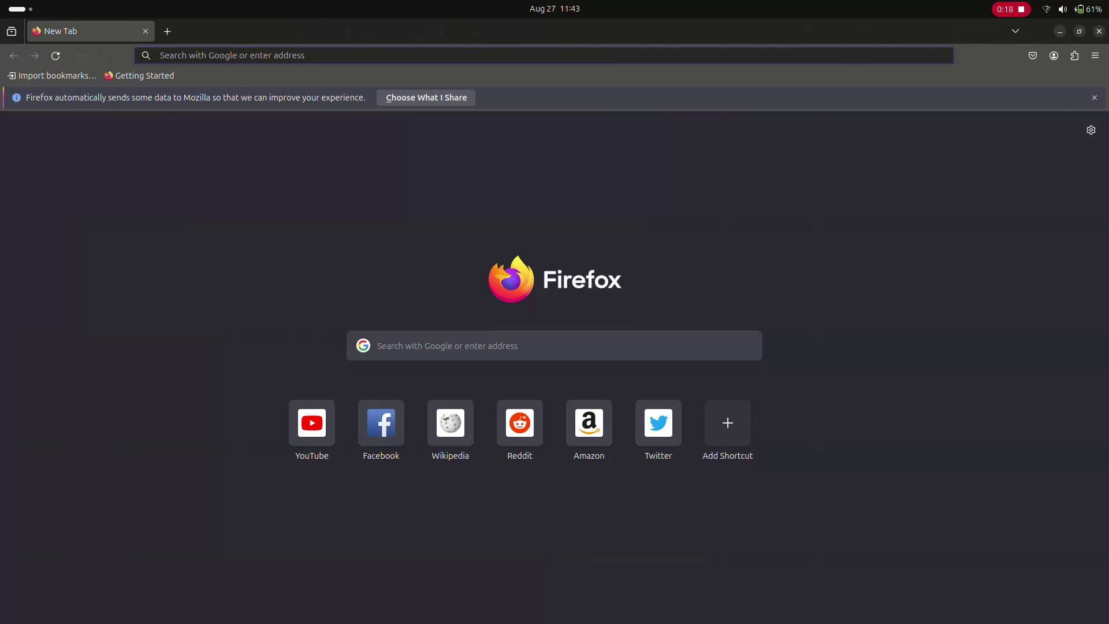
# Step: Sign in to a Mozilla account from the Firefox menu with the account e-mail and password
pyautogui.click(1096, 56)
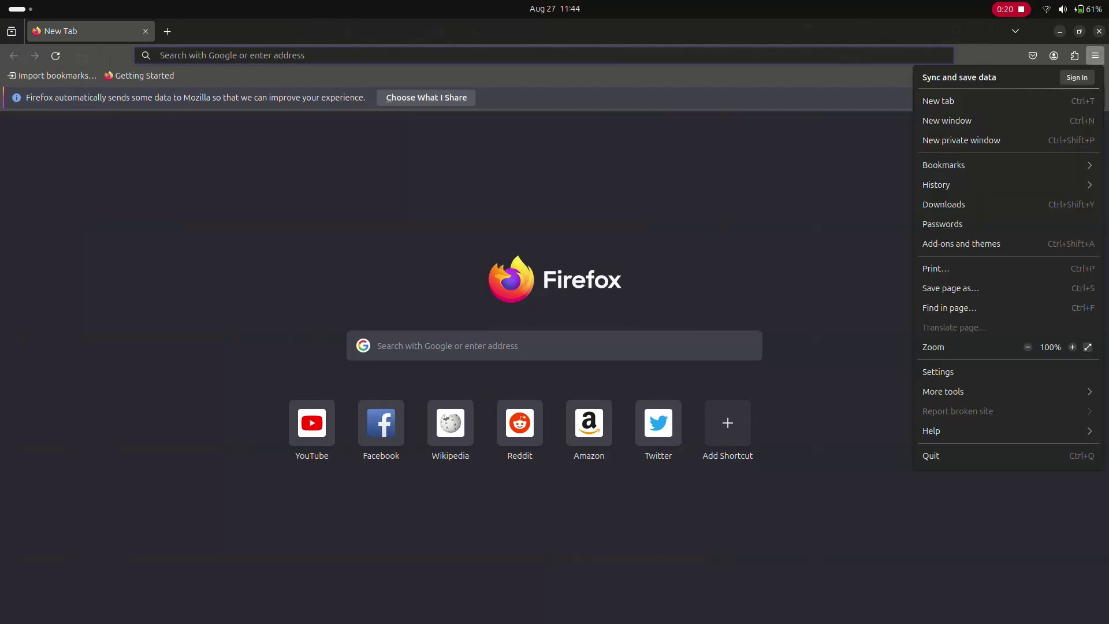
pyautogui.click(1077, 78)
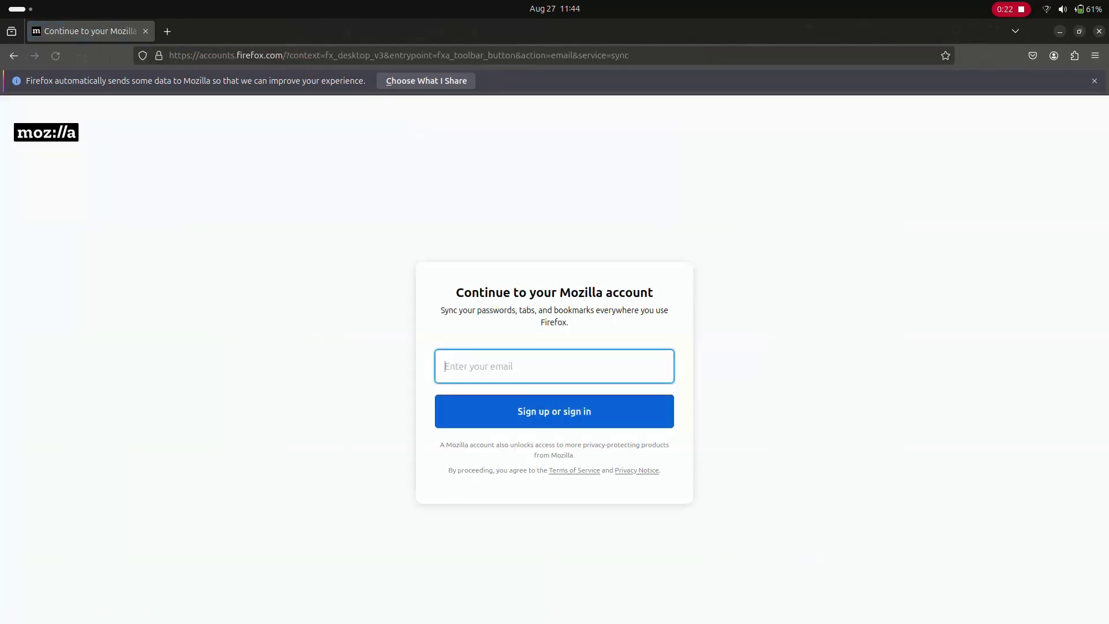
pyautogui.hotkey('ctrl', 'v')
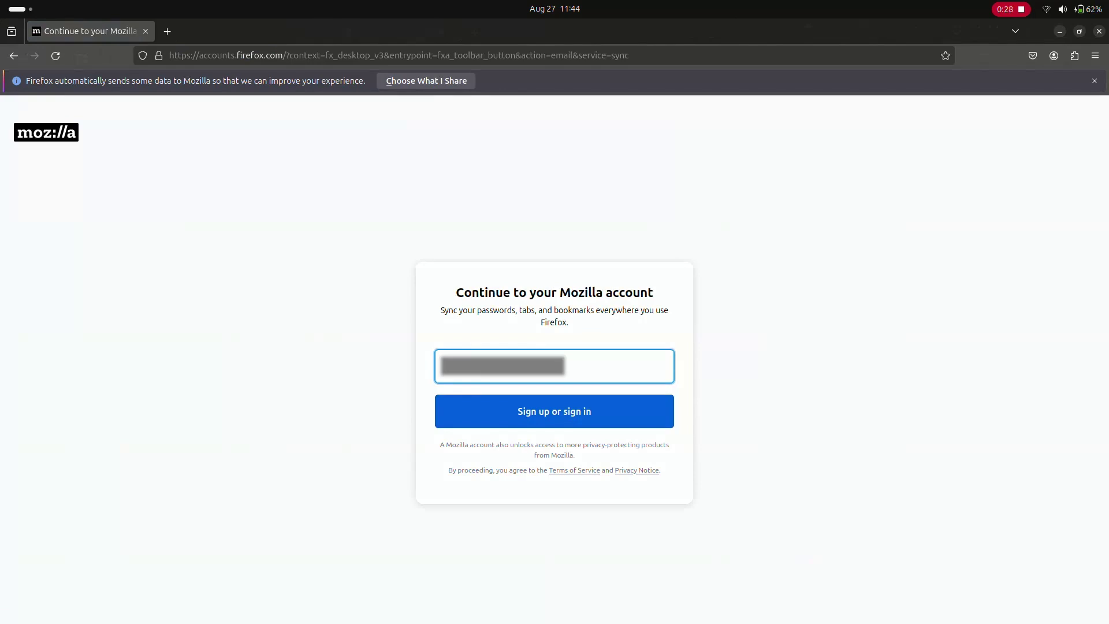
pyautogui.press('Return')
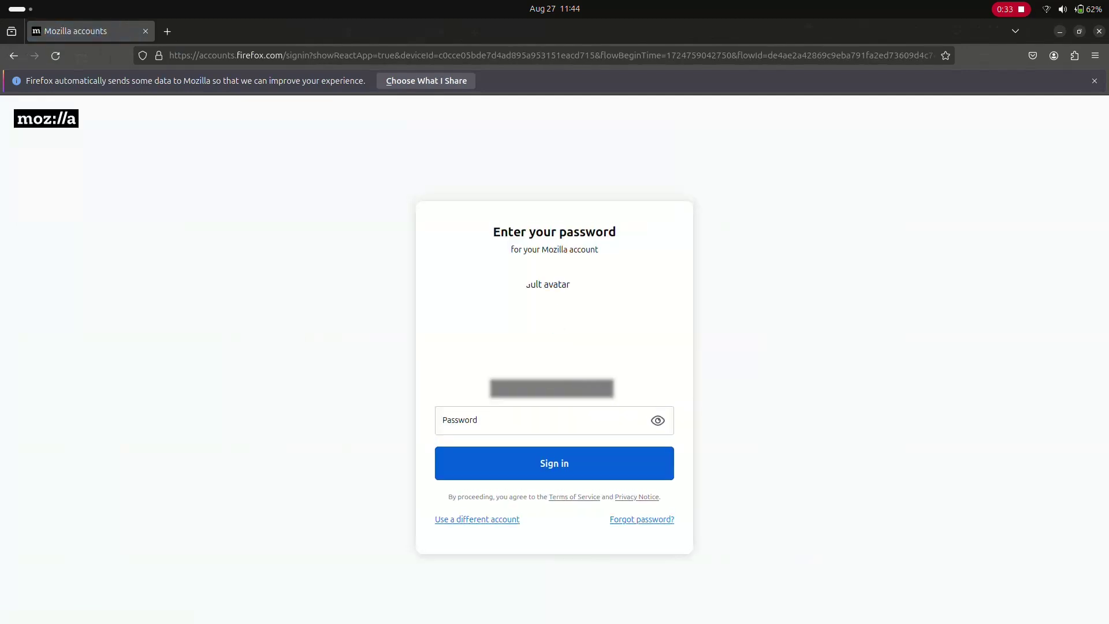
pyautogui.write('axxxxx')
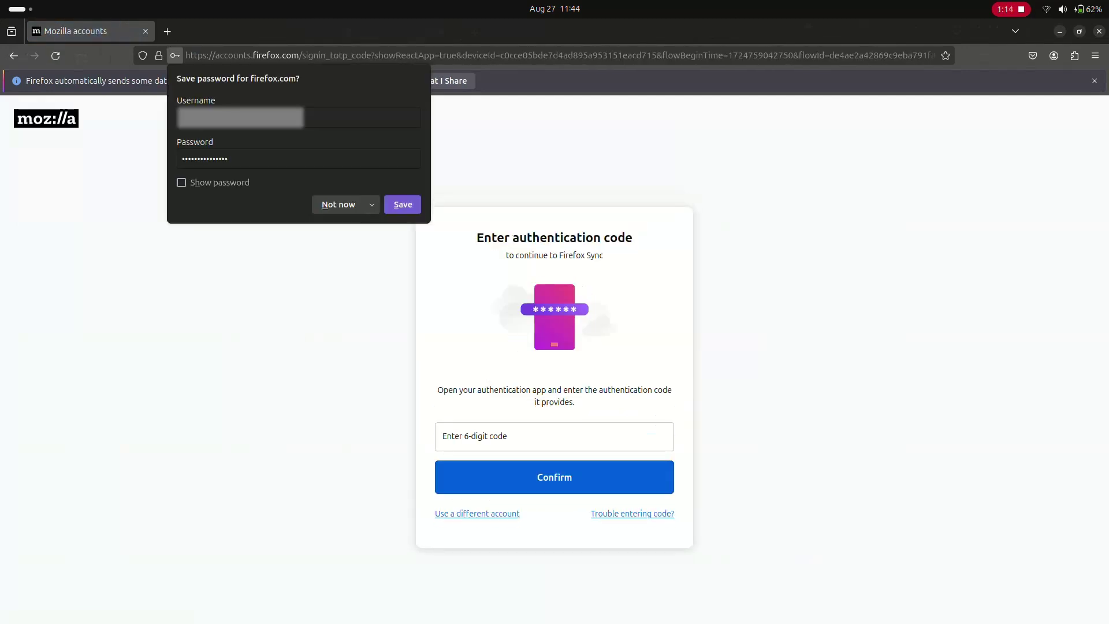
pyautogui.press('Escape')
# Step: Enter the authentication code, then download the scripts repository as scripts-main.zip and show its folder
pyautogui.write('000000')
pyautogui.press('Return')
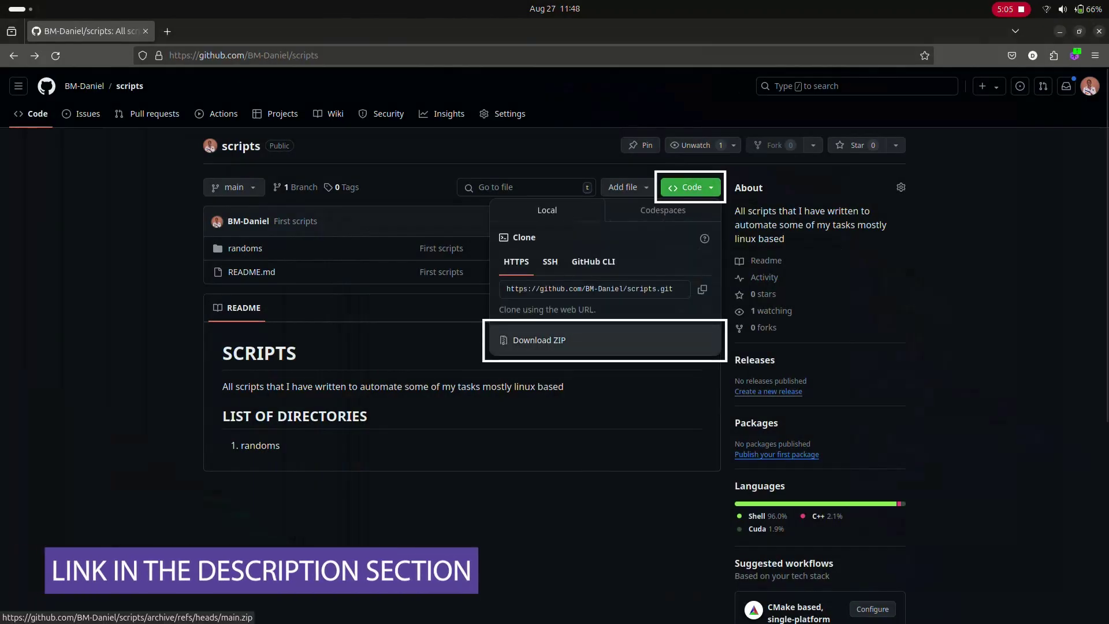
pyautogui.click(539, 340)
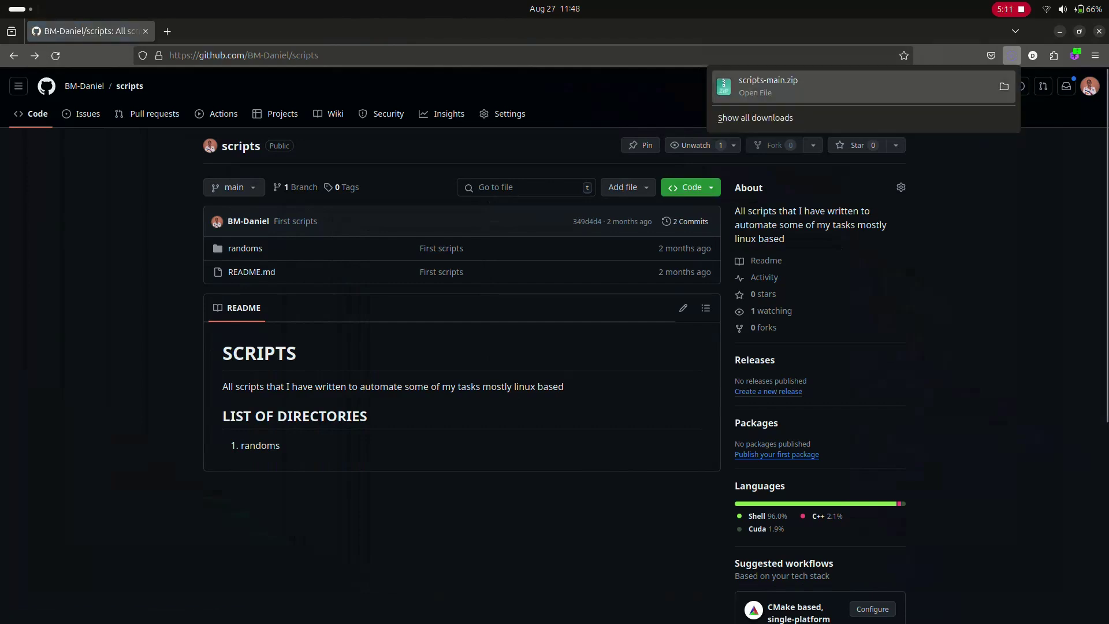
pyautogui.click(1004, 86)
# Step: Extract scripts-main.zip in place and open scripts-main/randoms/all_apps.sh in Text Editor
pyautogui.rightClick(179, 96)
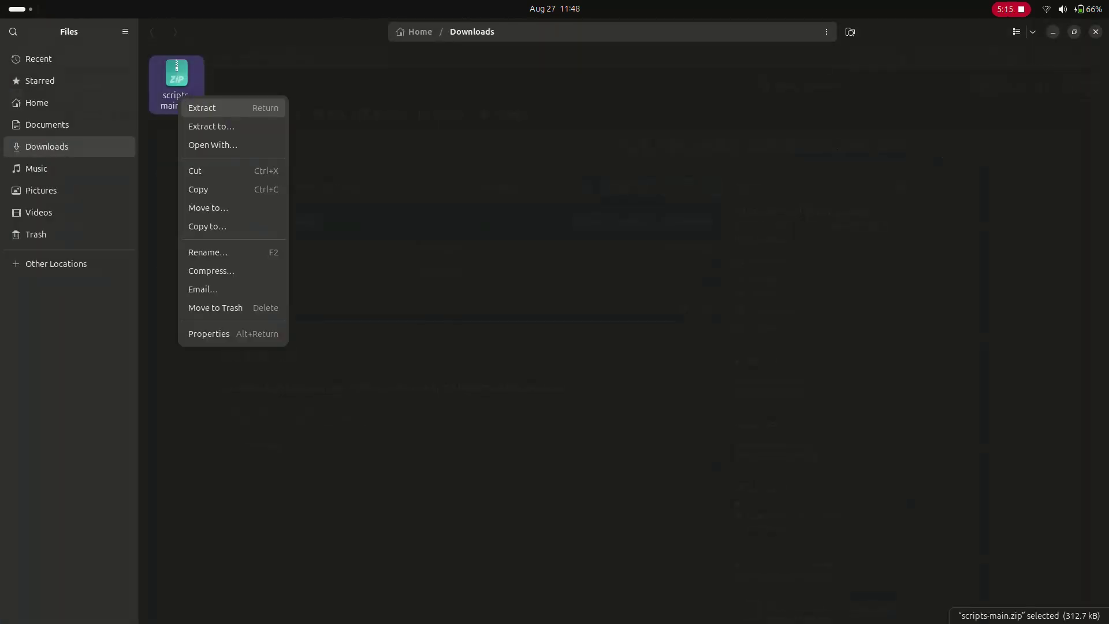
pyautogui.press('Up')
pyautogui.press('Return')
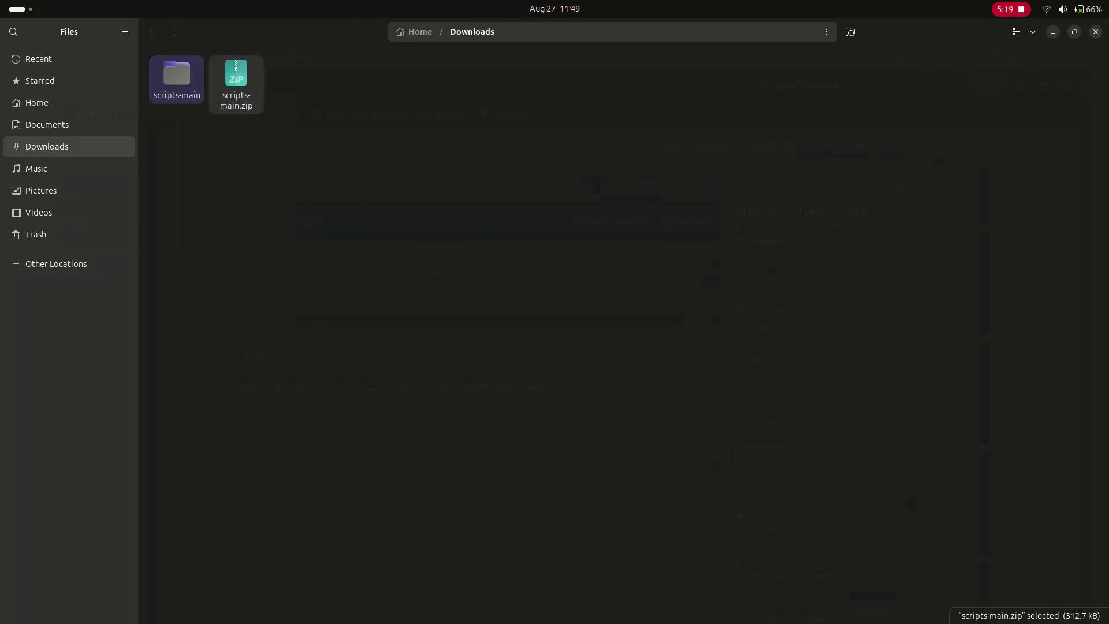
pyautogui.press('Return')
pyautogui.press('Return')
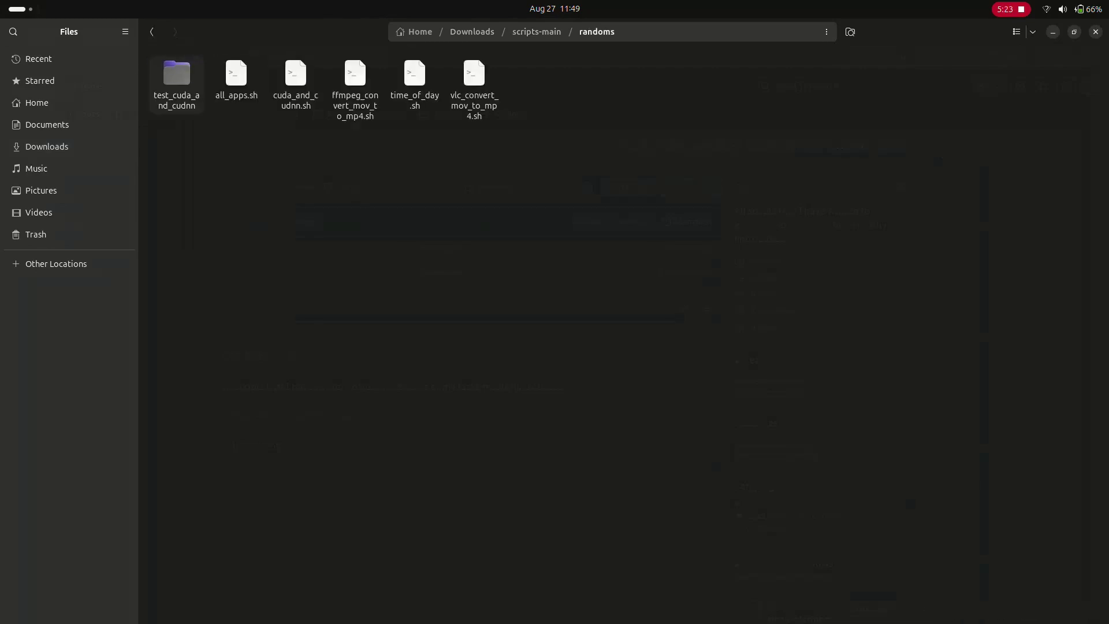
pyautogui.press('Right')
pyautogui.press('Return')
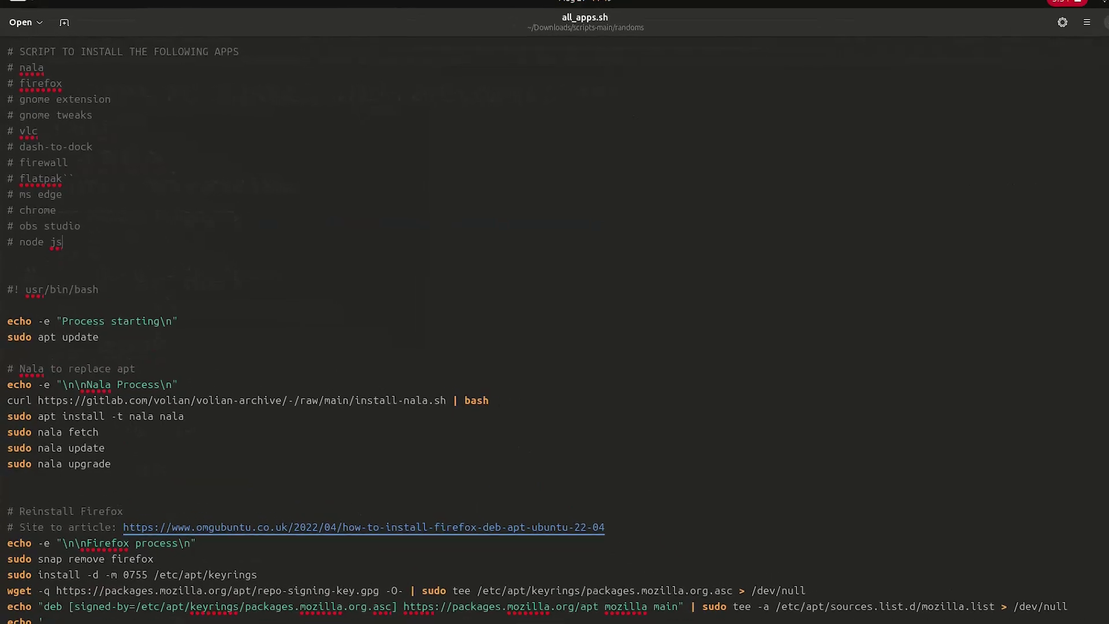
# Step: Select and deselect the all_apps.sh header comments, then scroll down to the Reinstall Firefox section
pyautogui.hotkey('shift', 'Down')
pyautogui.hotkey('shift', 'Down')
pyautogui.hotkey('shift', 'Down')
pyautogui.hotkey('shift', 'Down')
pyautogui.hotkey('shift', 'Down')
pyautogui.hotkey('shift', 'Down')
pyautogui.hotkey('shift', 'Down')
pyautogui.hotkey('shift', 'Down')
pyautogui.hotkey('shift', 'Down')
pyautogui.hotkey('shift', 'Down')
pyautogui.hotkey('shift', 'Down')
pyautogui.hotkey('shift', 'Down')
pyautogui.hotkey('shift', 'End')
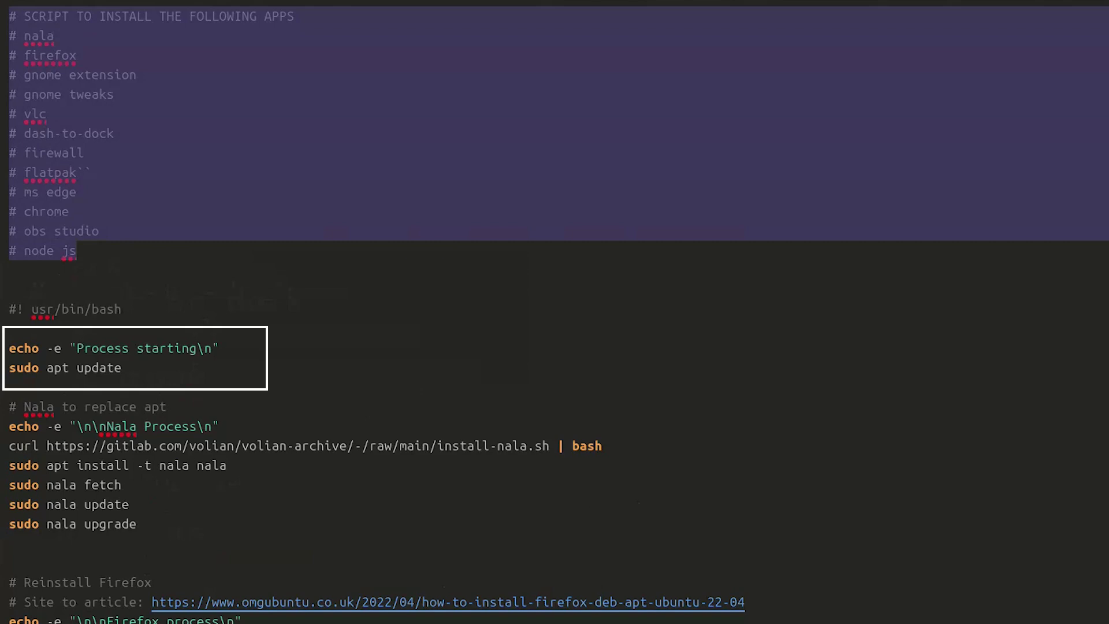
pyautogui.click(9, 289)
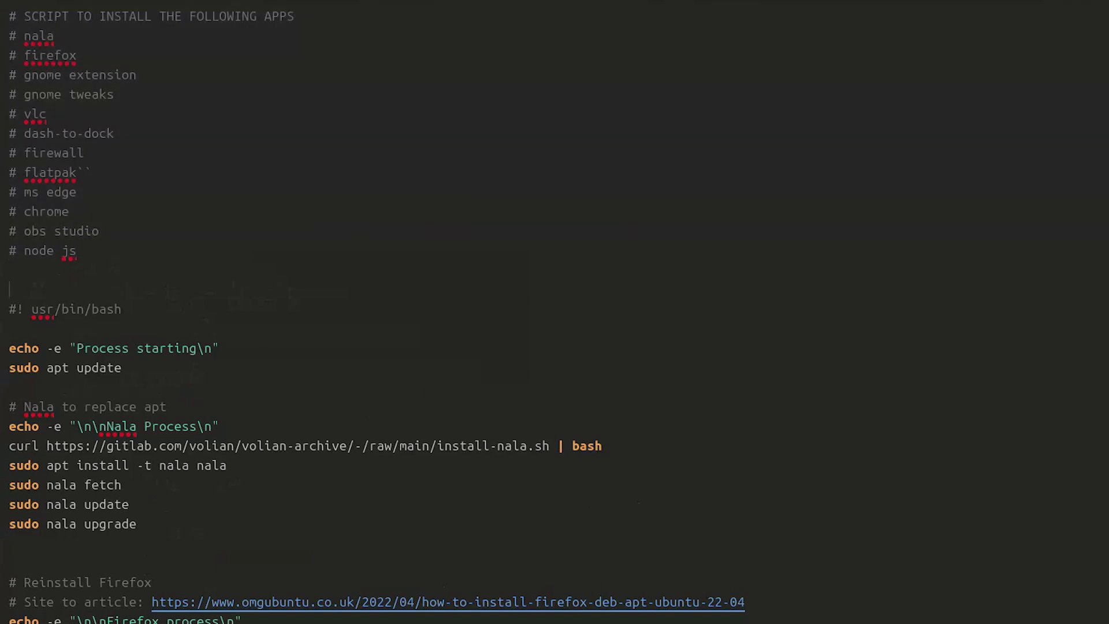
pyautogui.scroll(-2, 378, 314)
pyautogui.scroll(-2, 378, 314)
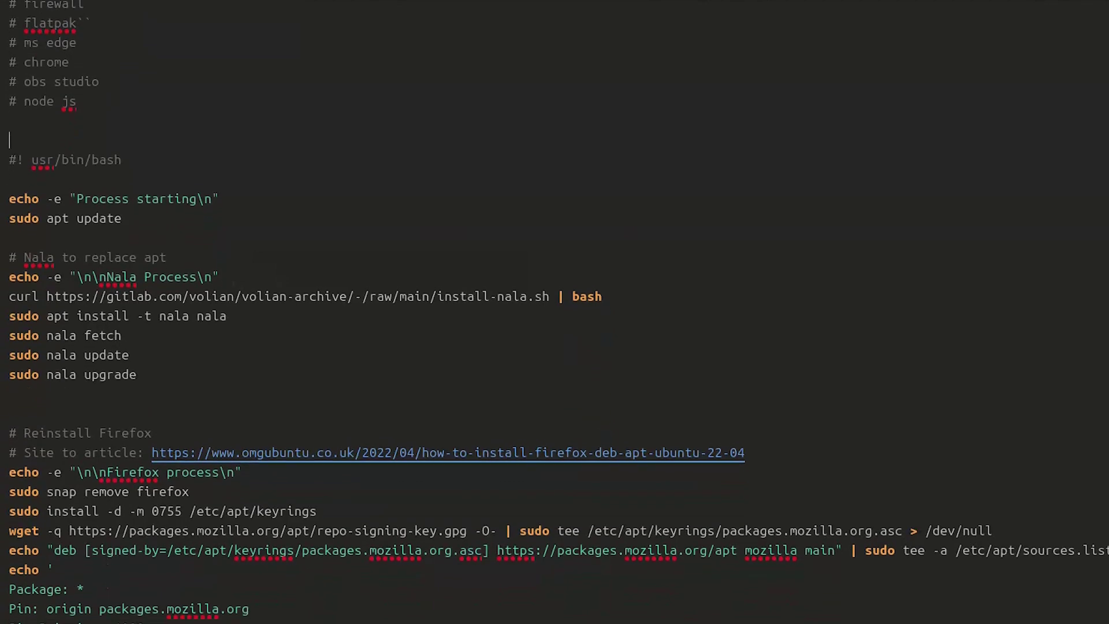
pyautogui.scroll(-2, 378, 314)
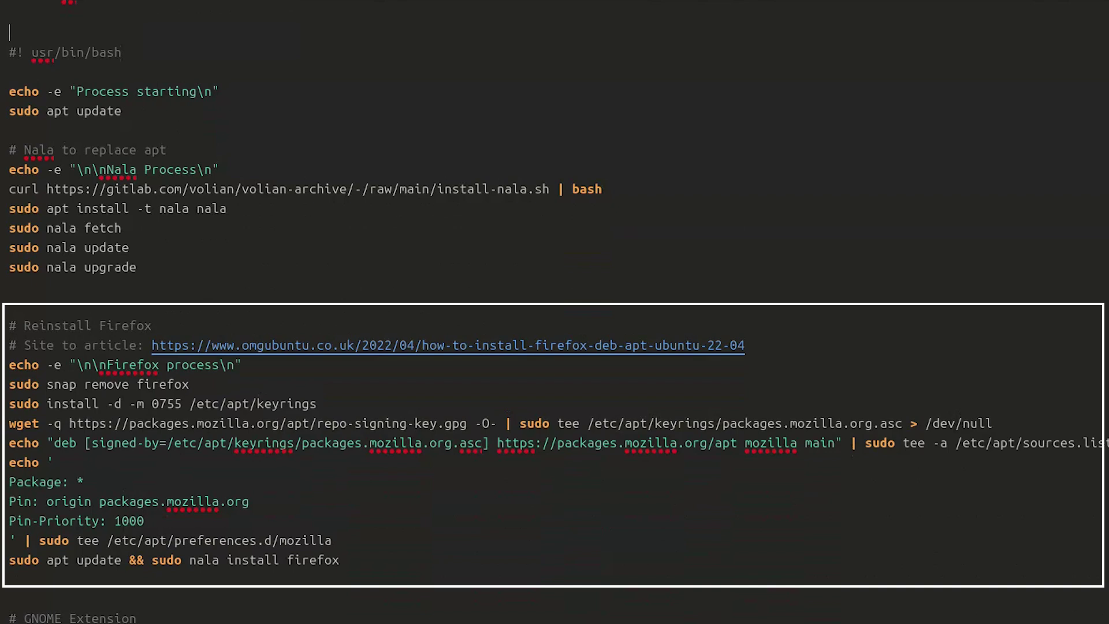
pyautogui.scroll(-5, 555, 312)
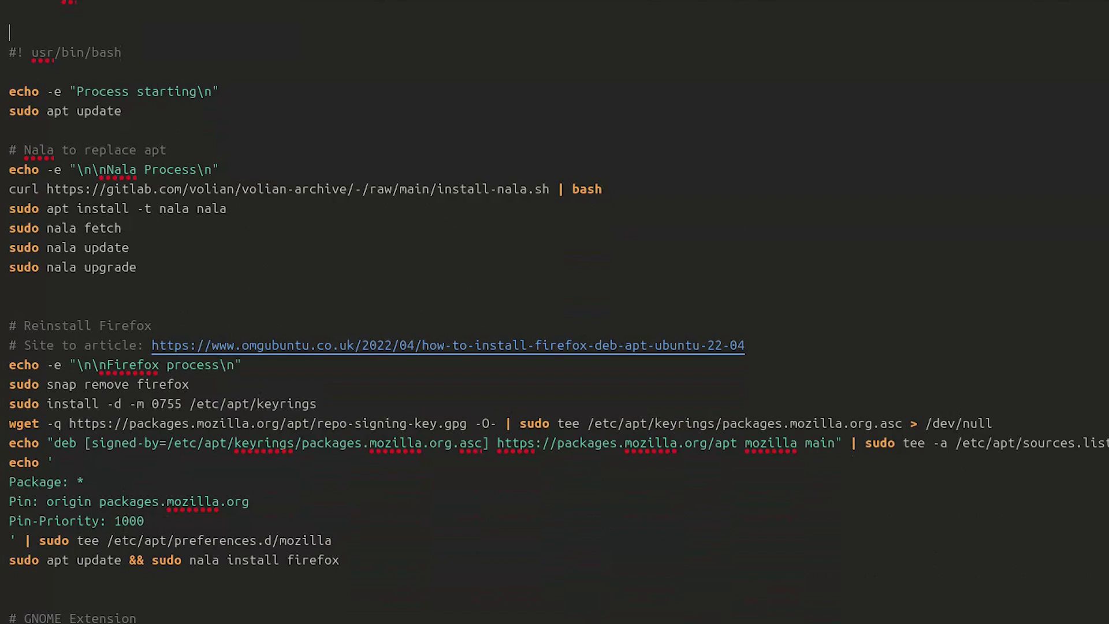
pyautogui.scroll(-3, 554, 312)
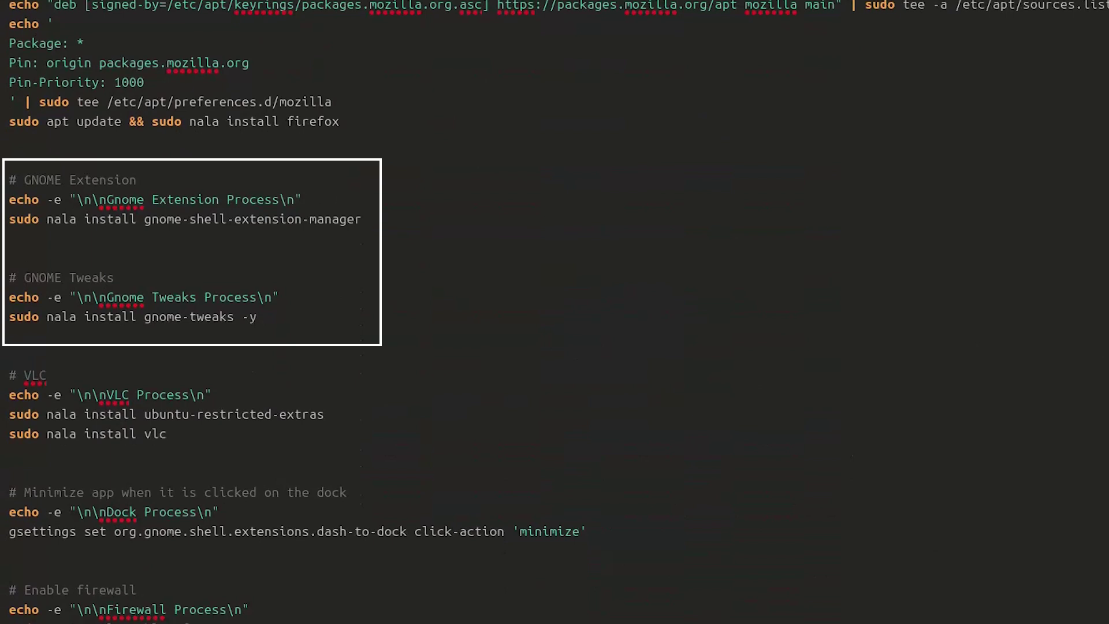
pyautogui.scroll(-3, 555, 312)
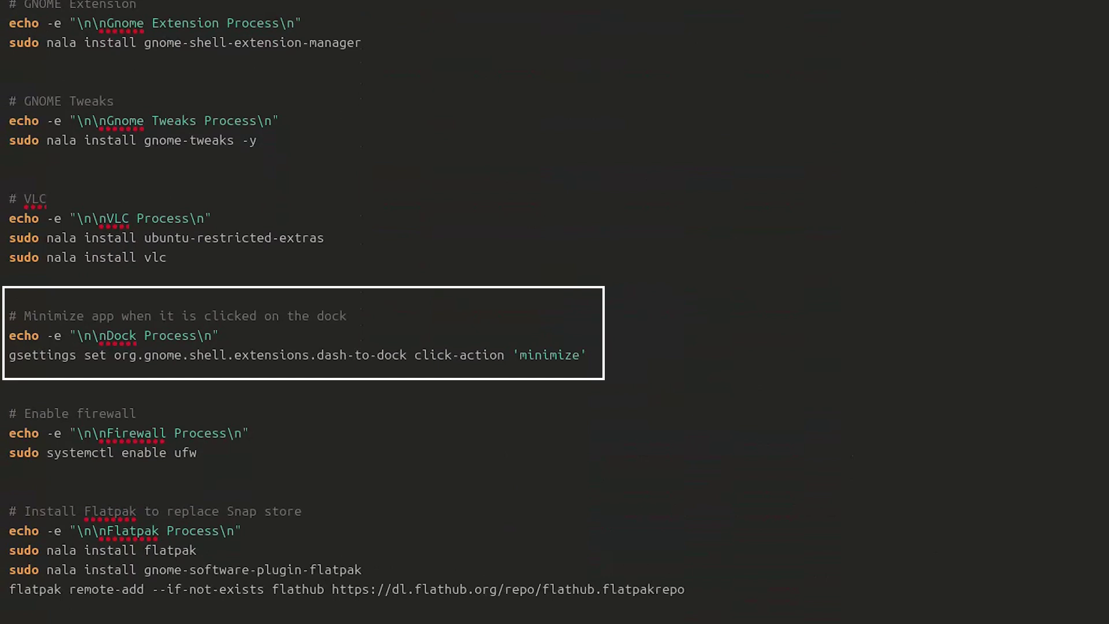
pyautogui.scroll(-3, 347, 312)
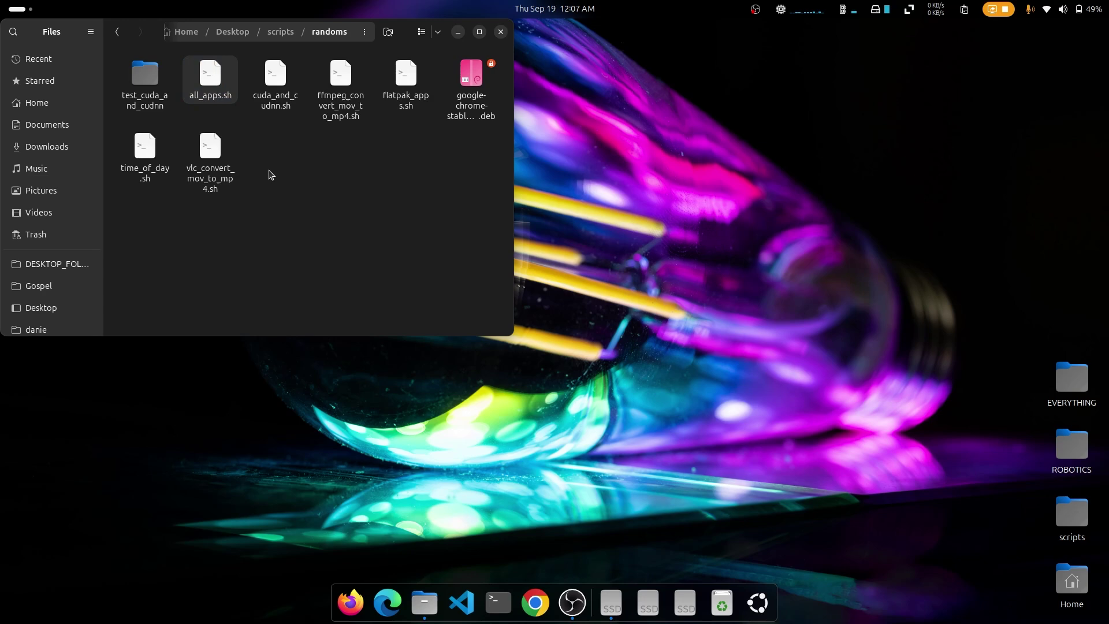
# Step: Open a maximized terminal in the randoms folder
pyautogui.rightClick(271, 174)
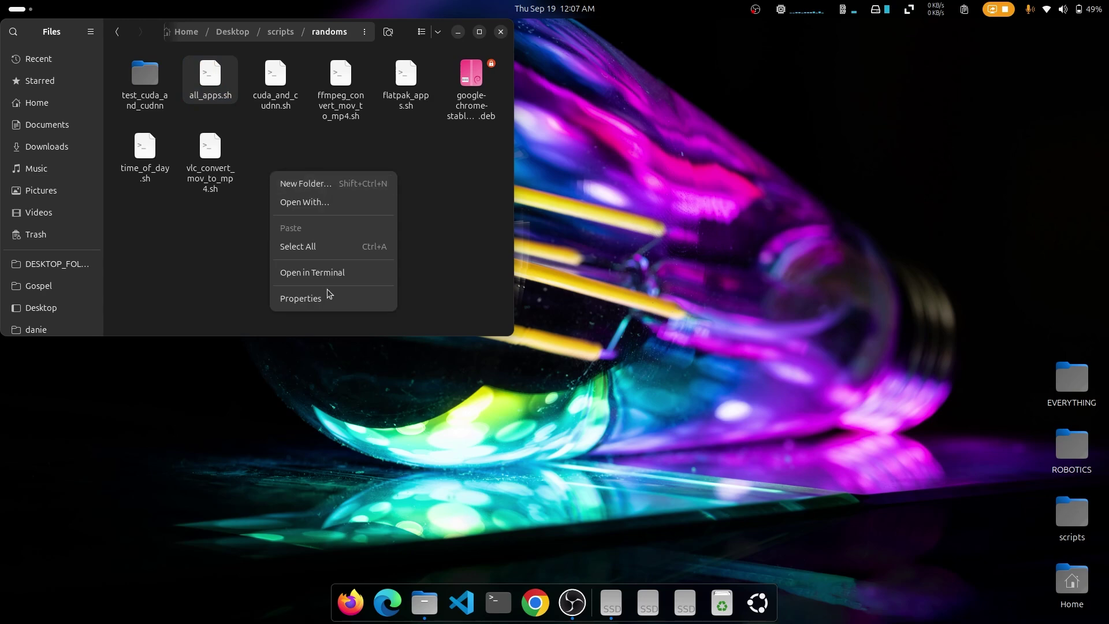
pyautogui.click(328, 269)
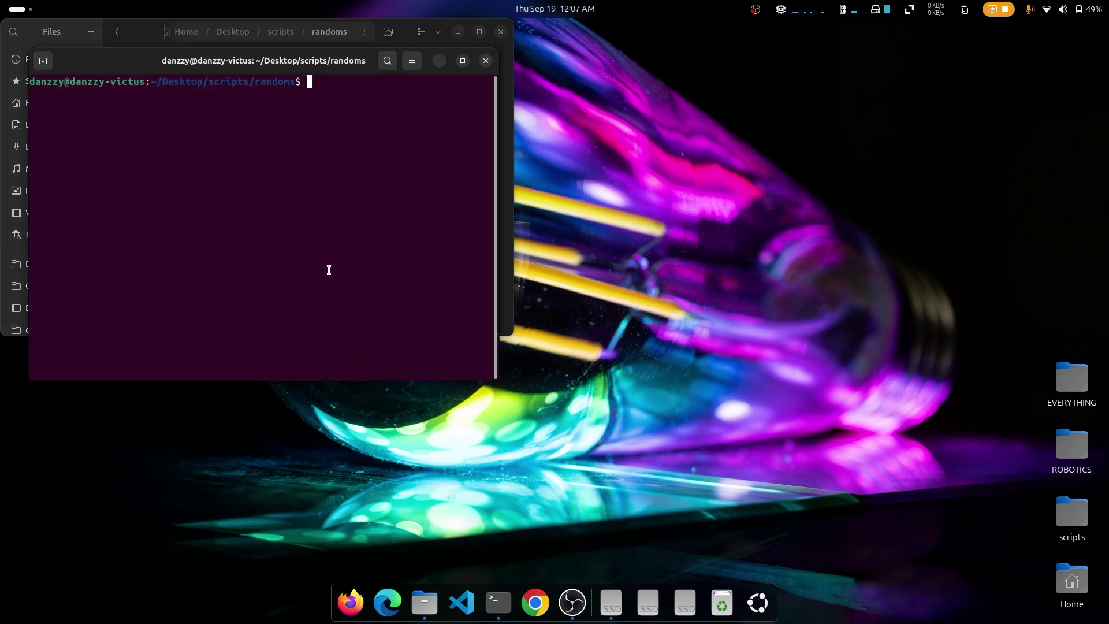
pyautogui.click(462, 61)
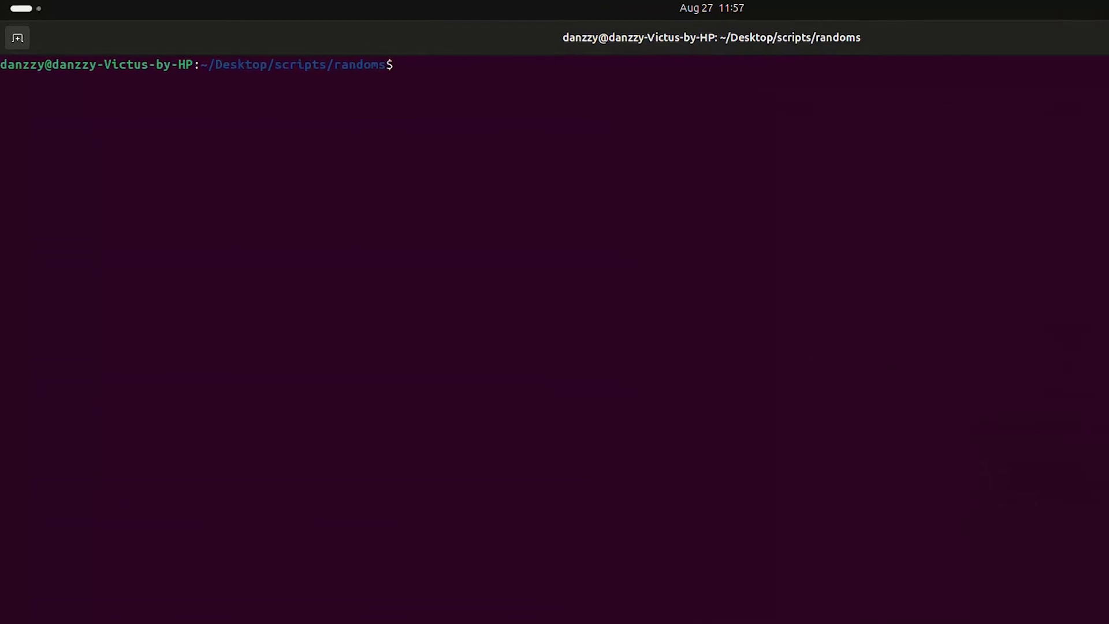
# Step: List the files with ls -al and make all_apps.sh executable with chmod +x
pyautogui.write('ls -al')
pyautogui.press('Return')
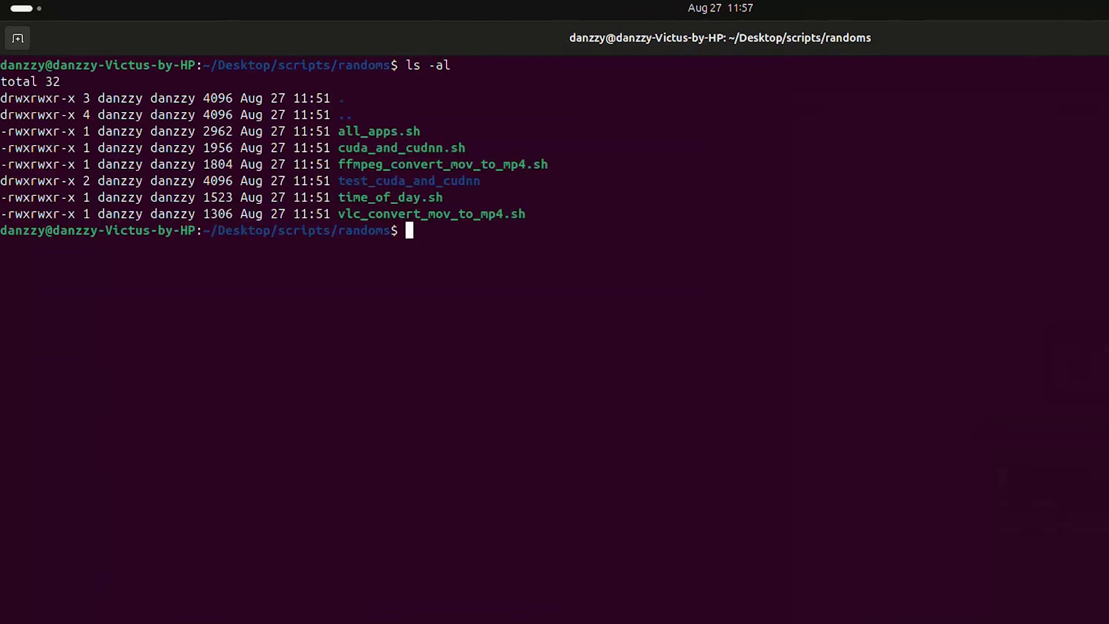
pyautogui.moveTo(1, 131); pyautogui.dragTo(91, 131)
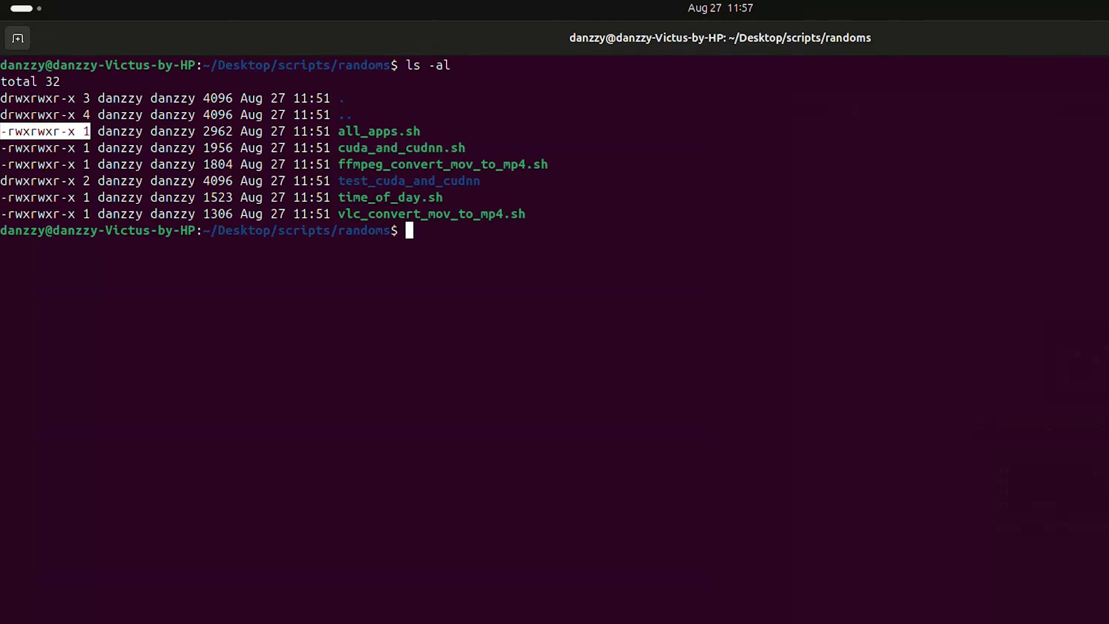
pyautogui.write('chmod +')
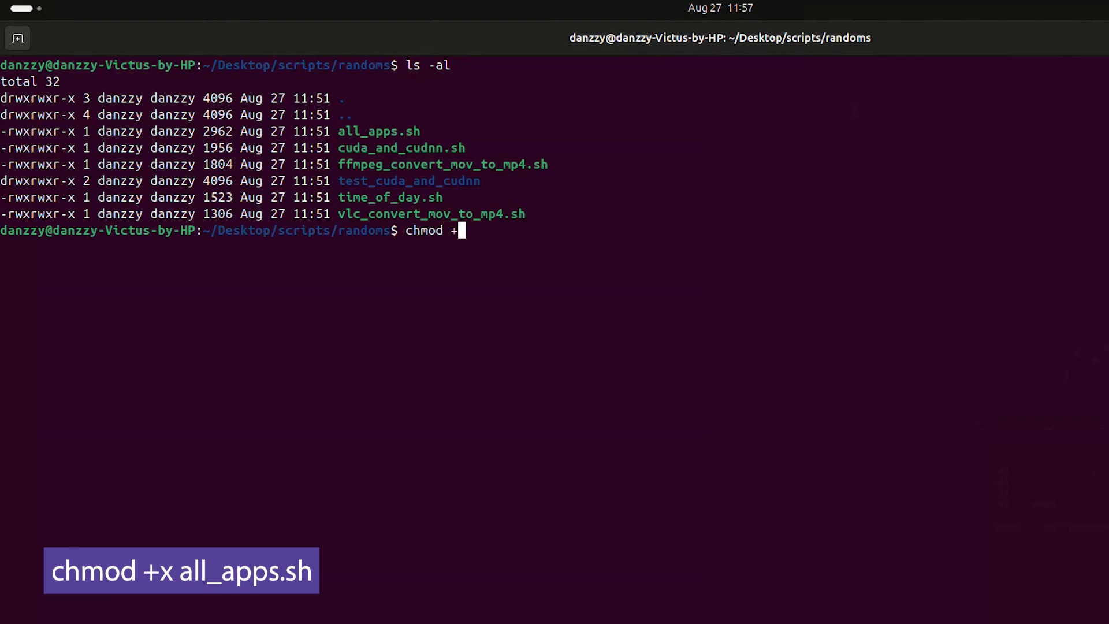
pyautogui.write('x al')
pyautogui.press('Tab')
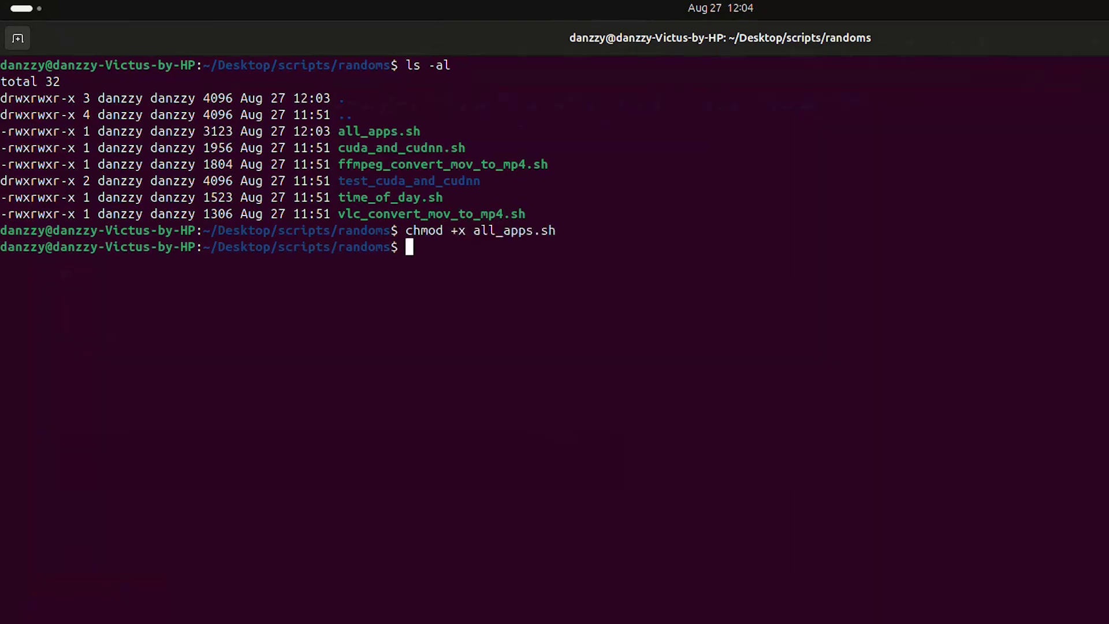
# Step: Clear the terminal and run sudo ./all_apps.sh, entering the password and answering y
pyautogui.write('clear')
pyautogui.press('Return')
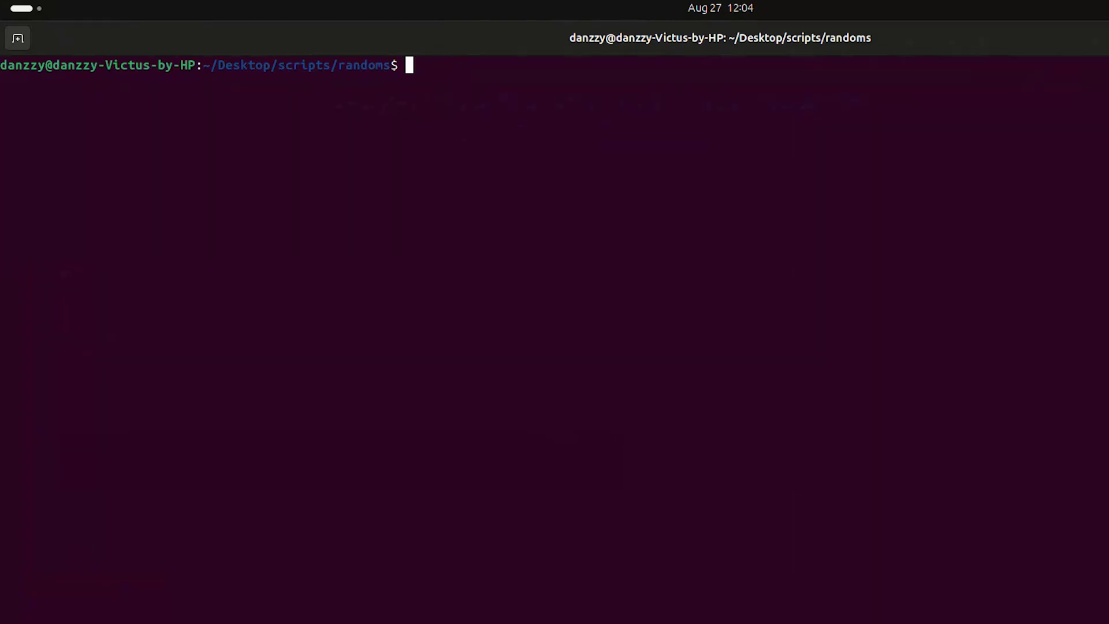
pyautogui.write('sudo ./a')
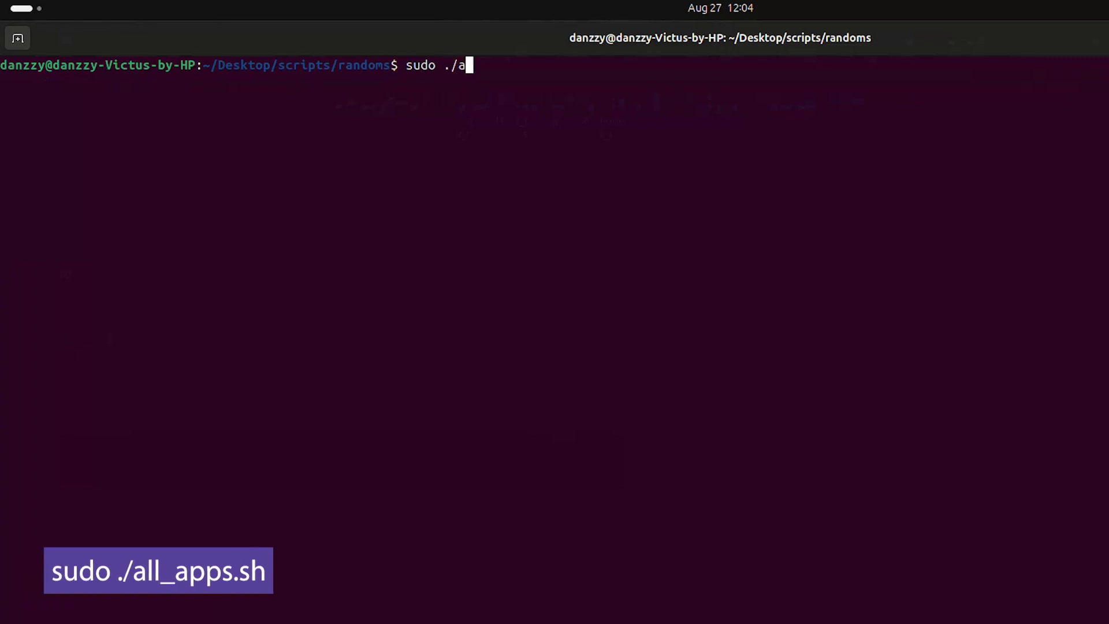
pyautogui.press('Tab')
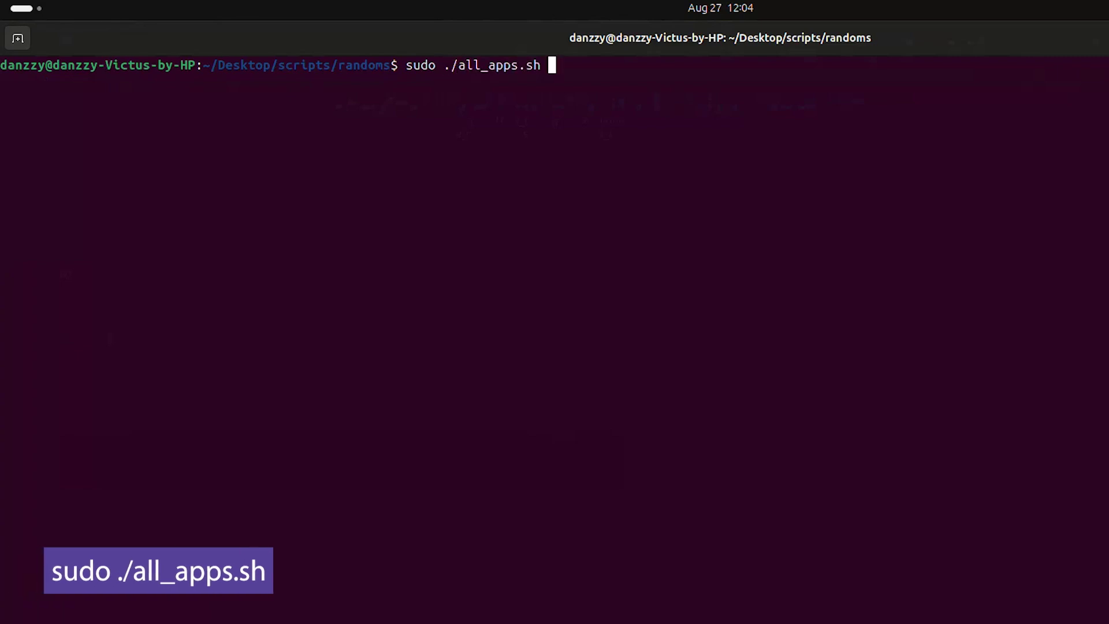
pyautogui.press('Return')
pyautogui.press('Return')
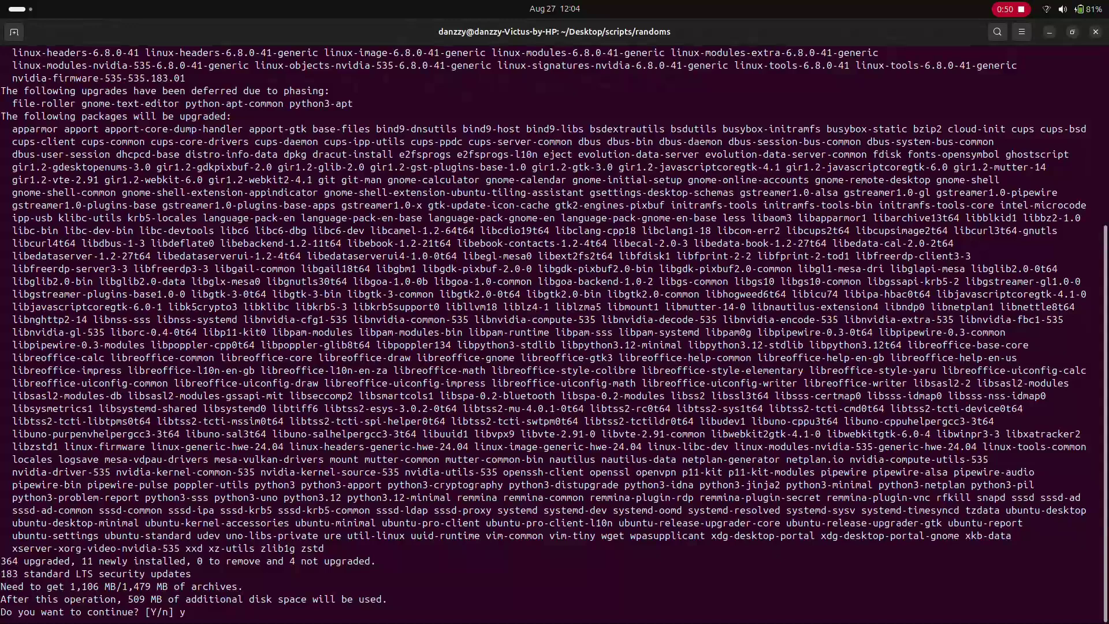
pyautogui.write('y')
pyautogui.press('Return')
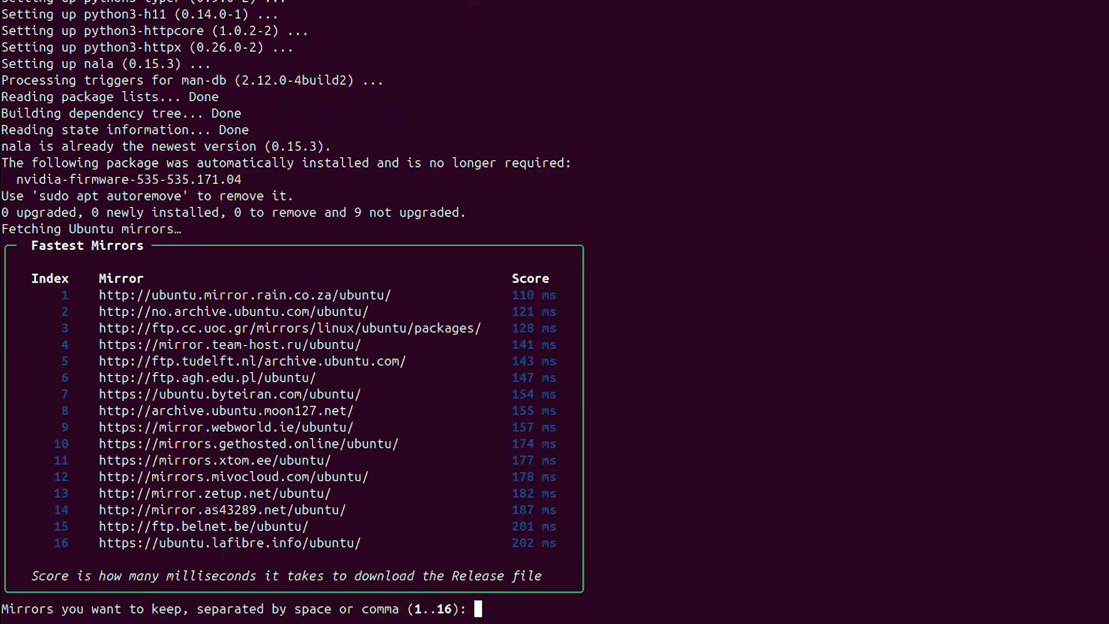
# Step: Choose mirrors 1 2 3 and confirm them with y
pyautogui.write('1')
pyautogui.write('2 3')
pyautogui.press('Return')
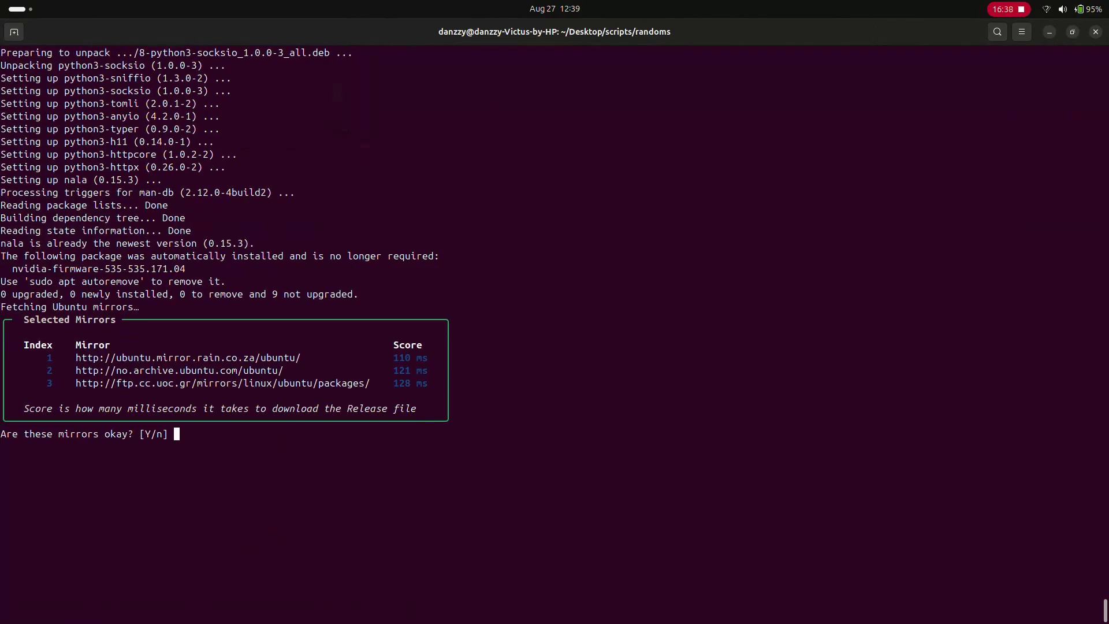
pyautogui.write('y')
pyautogui.press('Return')
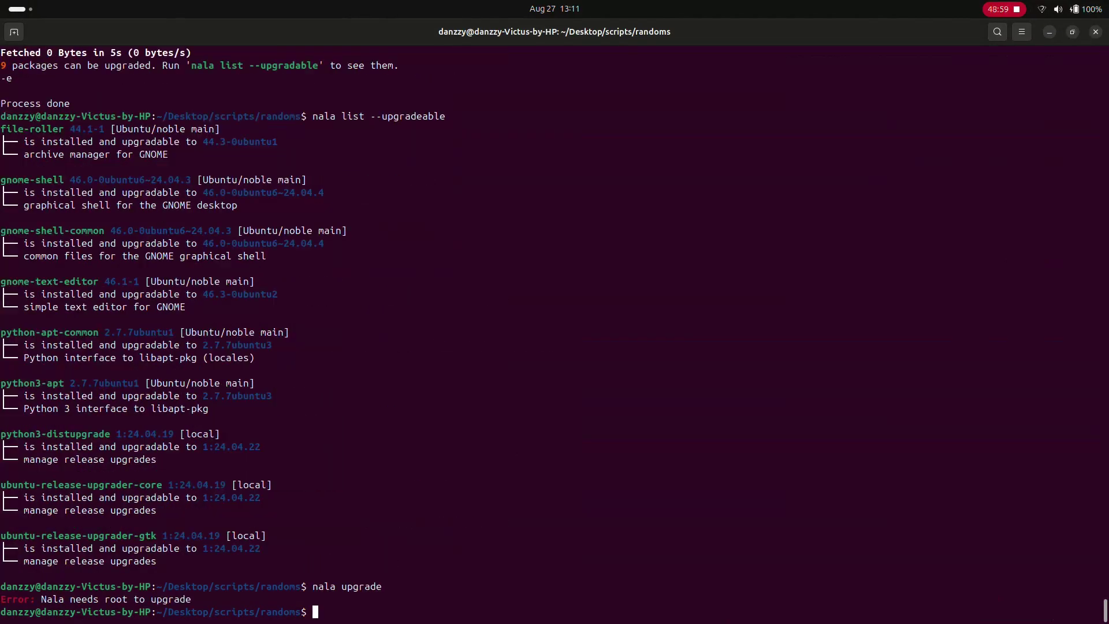
# Step: Rerun the upgrade as sudo nala upgrade and enter the password
pyautogui.press('Up')
pyautogui.press('Home')
pyautogui.write('sudo')
pyautogui.press('Return')
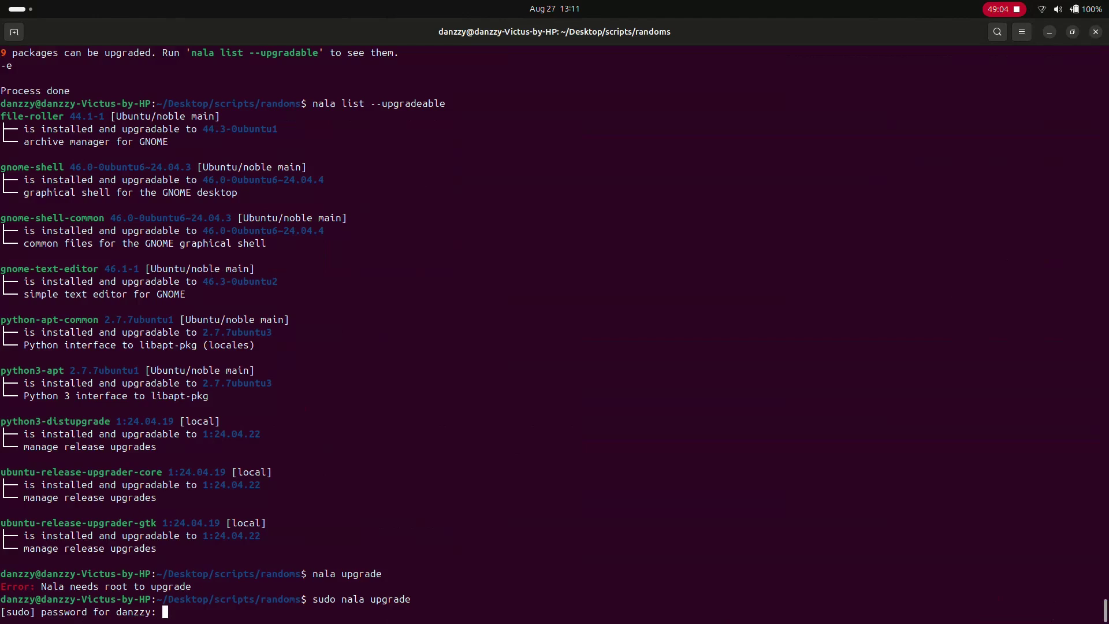
pyautogui.press('Return')
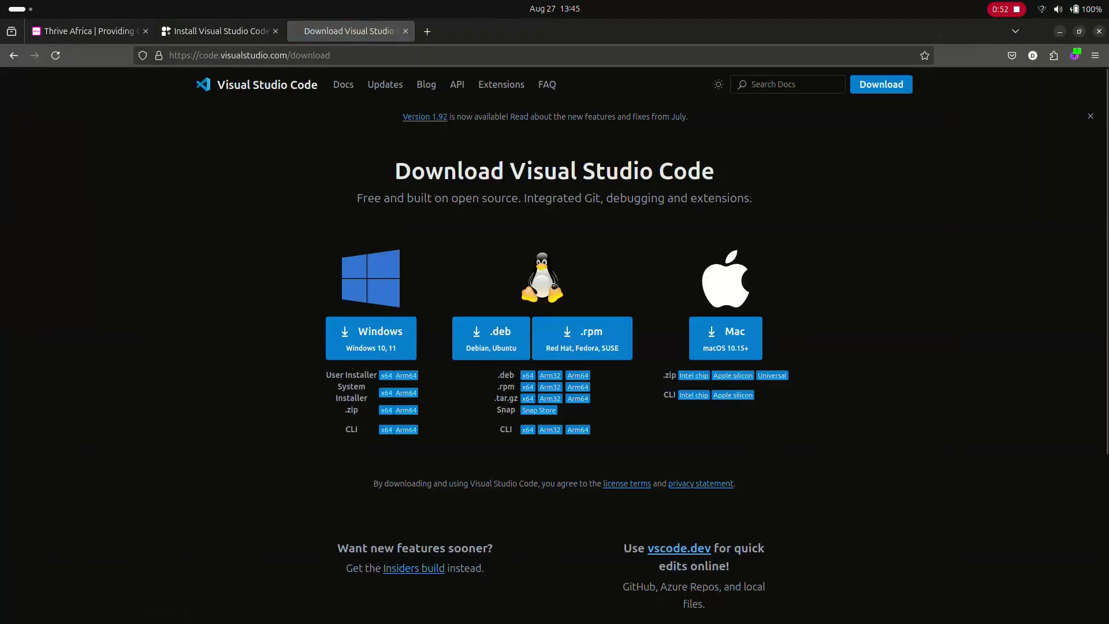
# Step: Download the Visual Studio Code .deb for Debian/Ubuntu
pyautogui.click(491, 338)
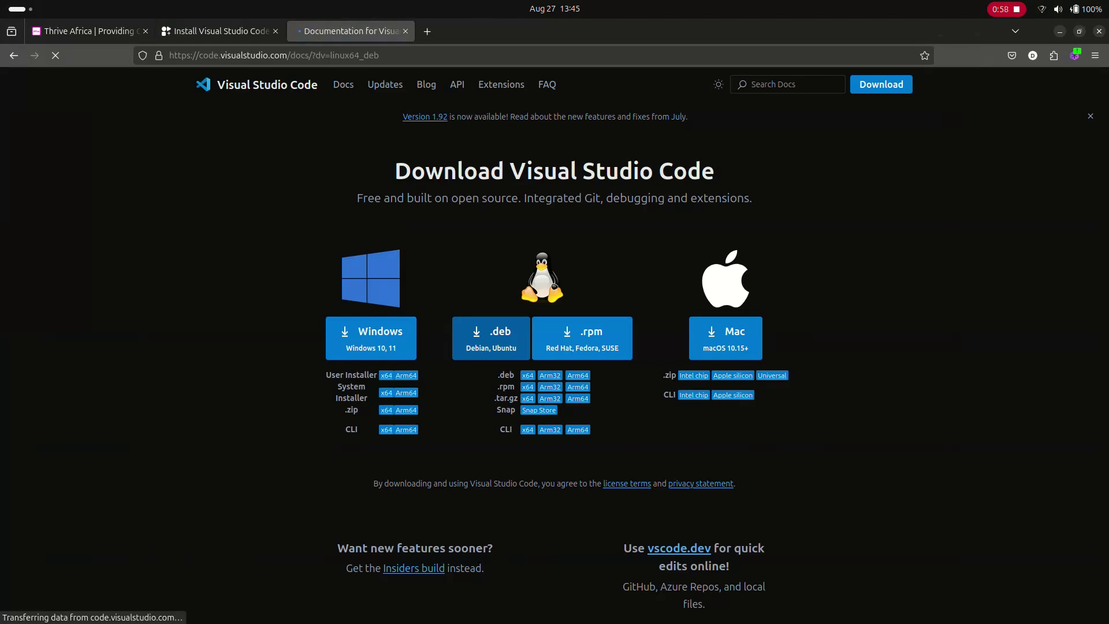
pyautogui.scroll(-8, 555, 347)
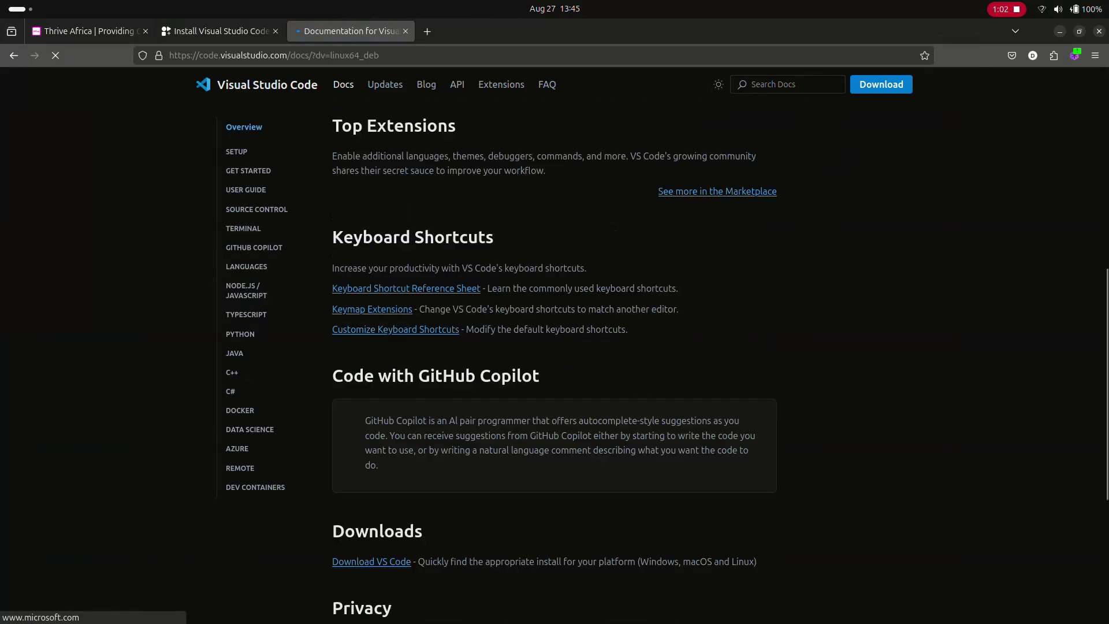
pyautogui.scroll(-5, 554, 346)
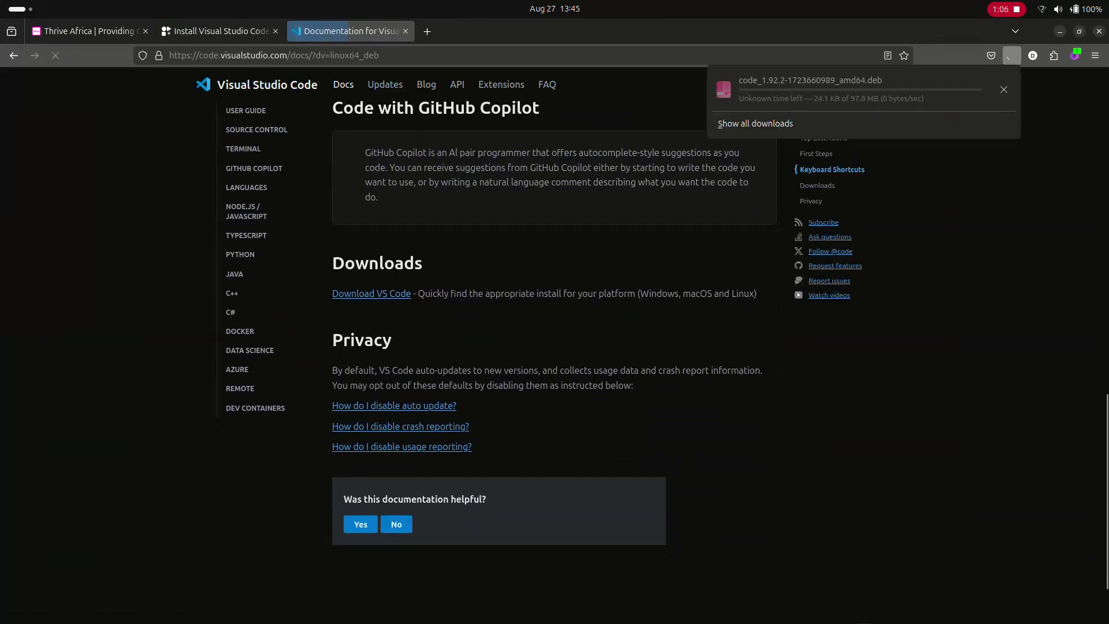
pyautogui.scroll(-3, 392, 316)
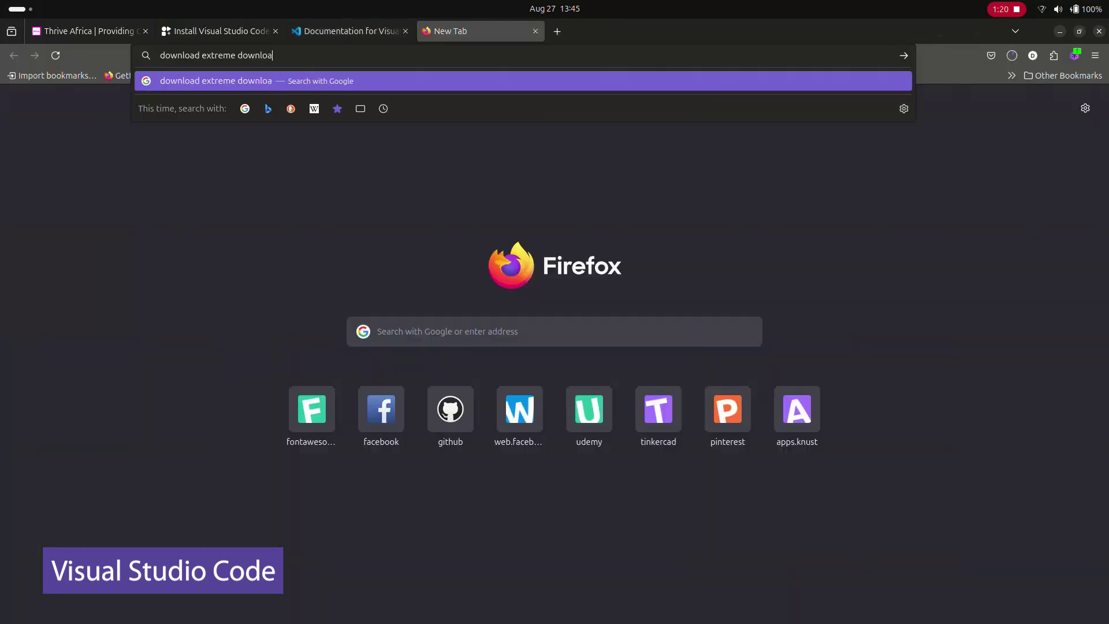
# Step: Search for Xtreme Download Manager and open its XDM 8.0.29 release downloads
pyautogui.press('Return')
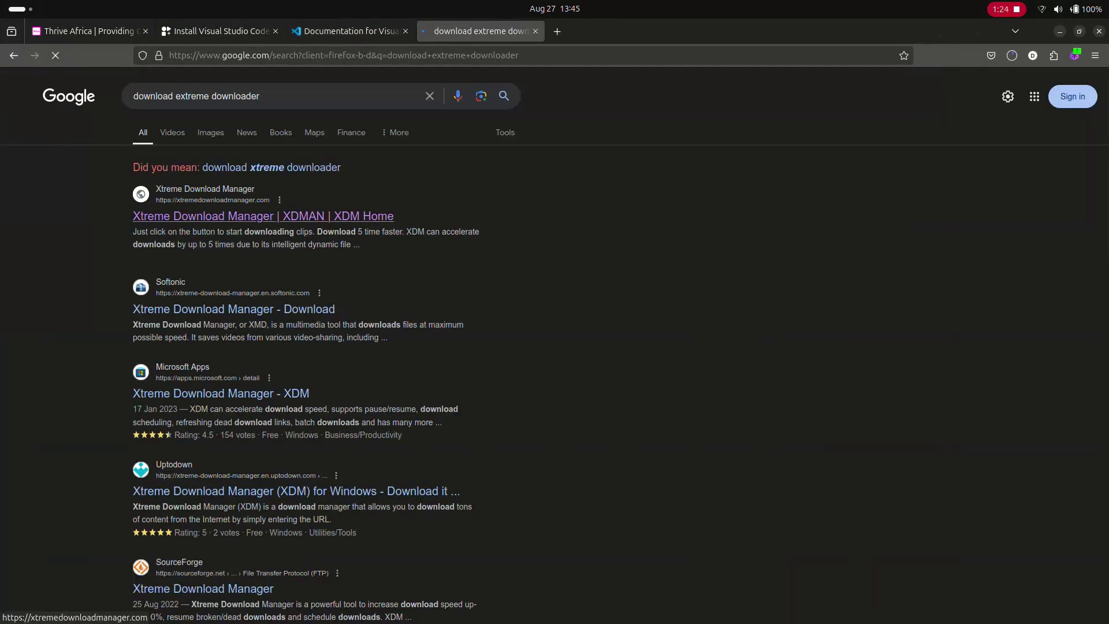
pyautogui.click(263, 216)
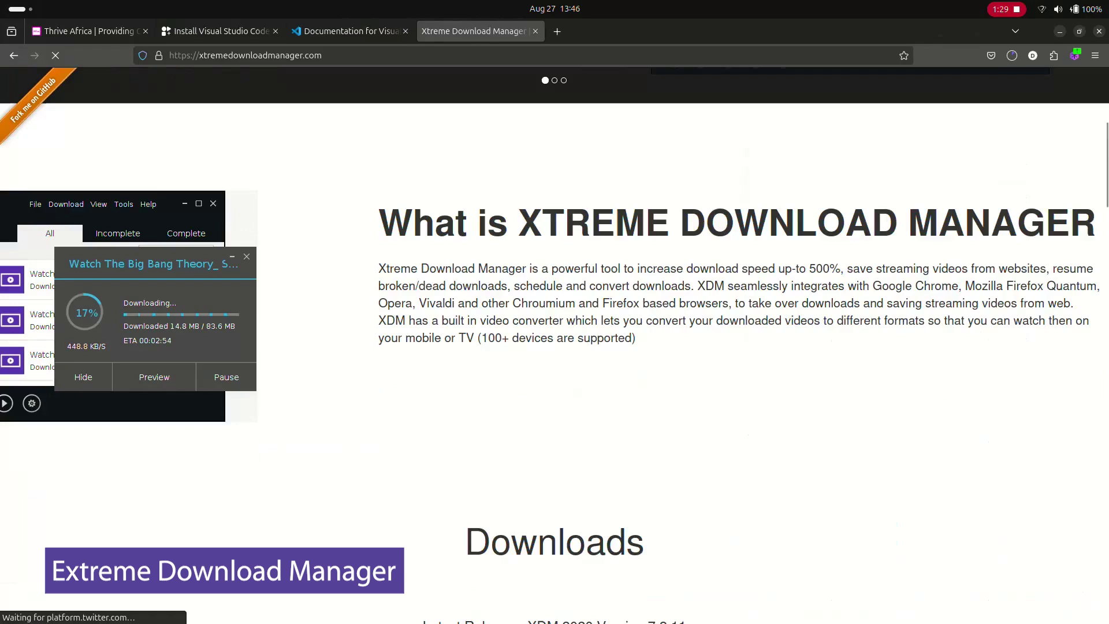
pyautogui.scroll(-8, 555, 345)
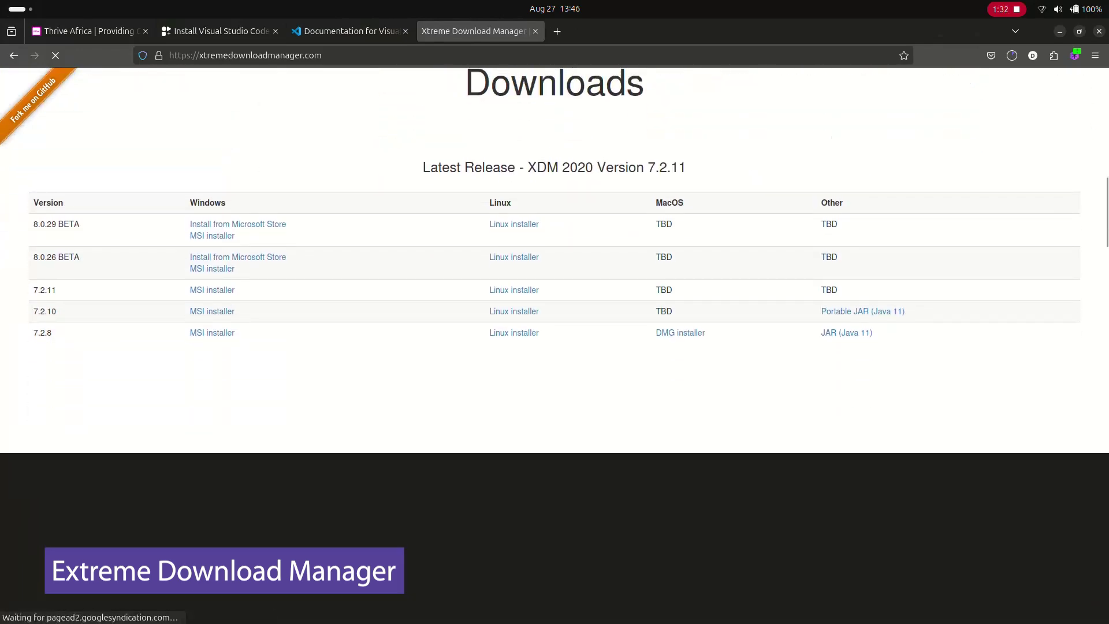
pyautogui.click(514, 224)
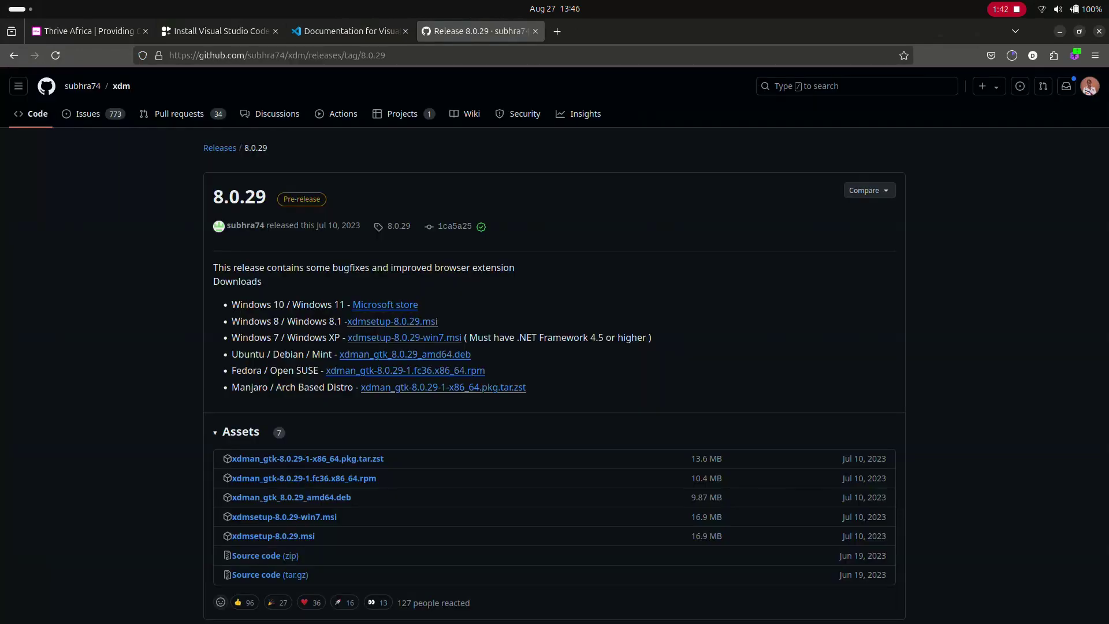
pyautogui.scroll(-2, 291, 434)
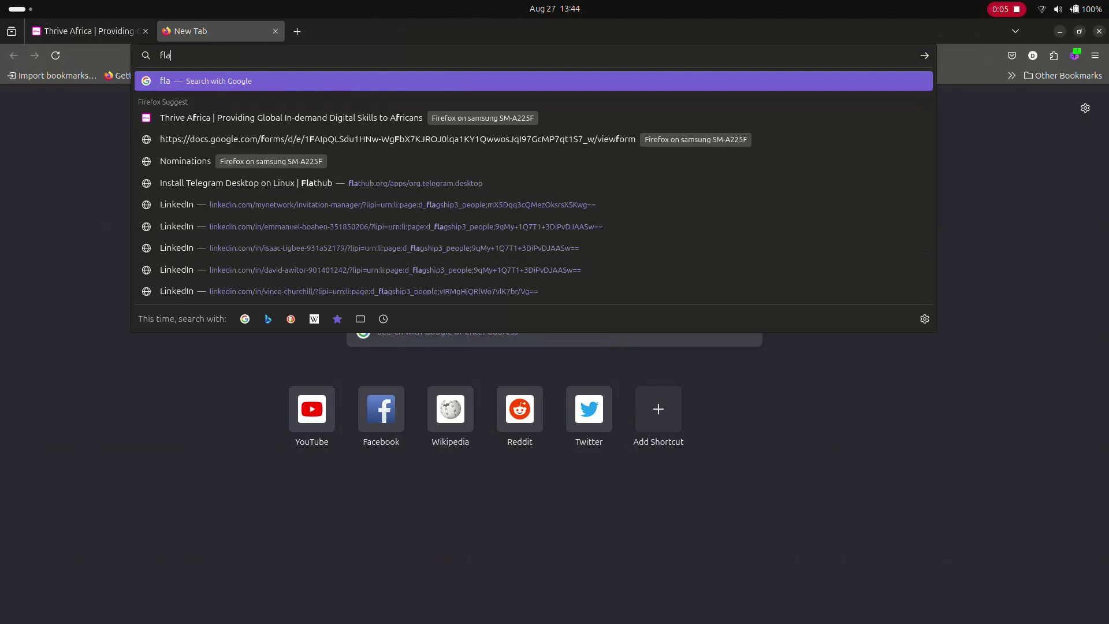
# Step: Search the web for flatpak, open Flathub, and focus its app search
pyautogui.write('tpak')
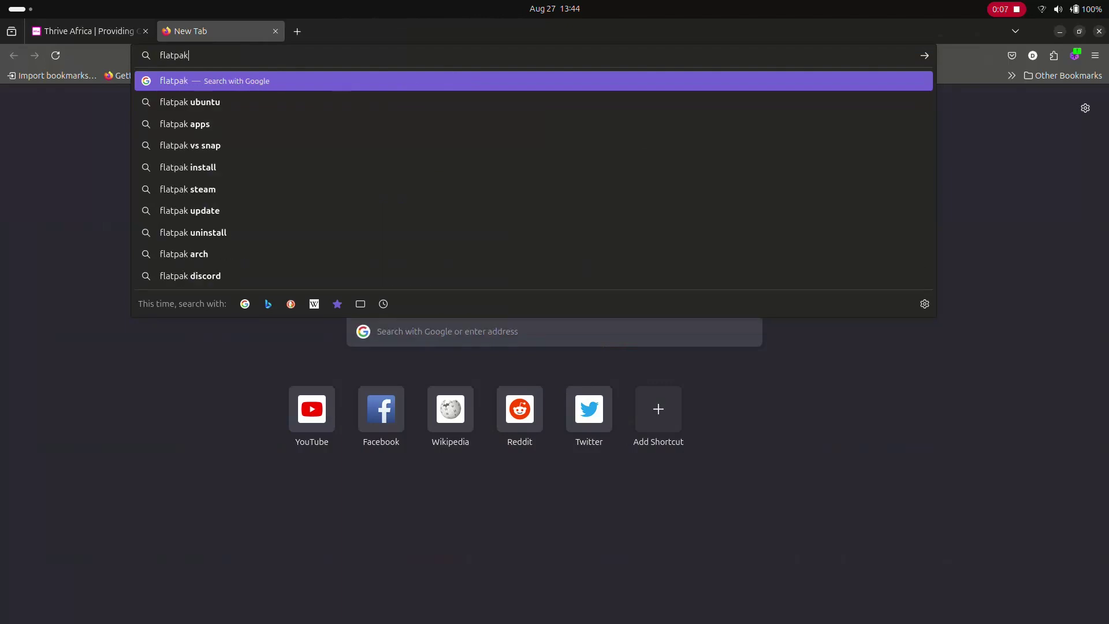
pyautogui.press('Return')
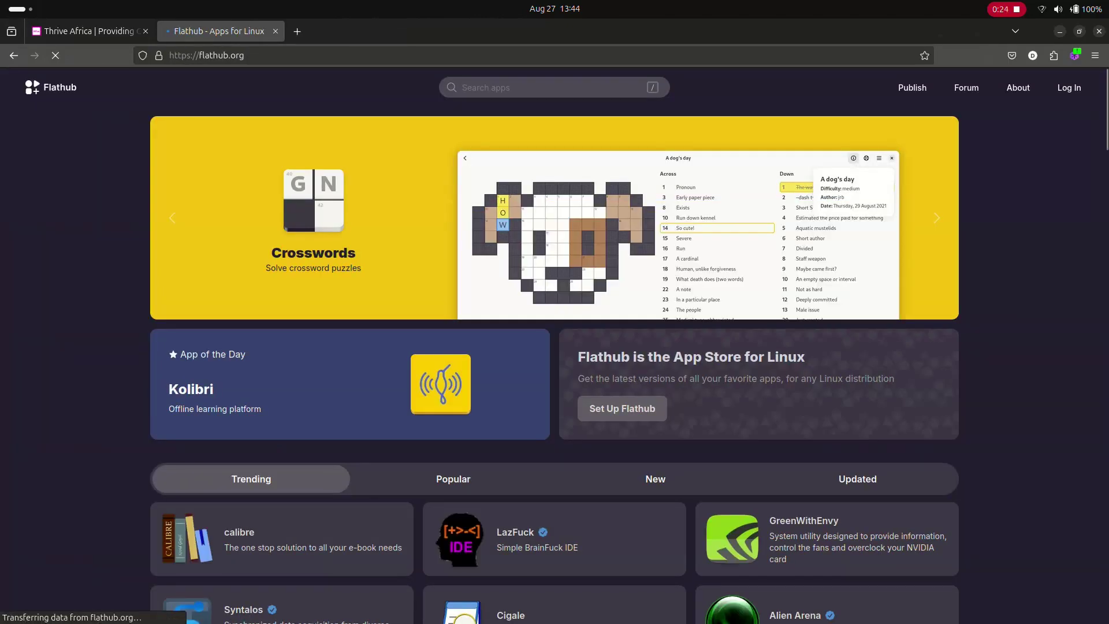
pyautogui.press('/')
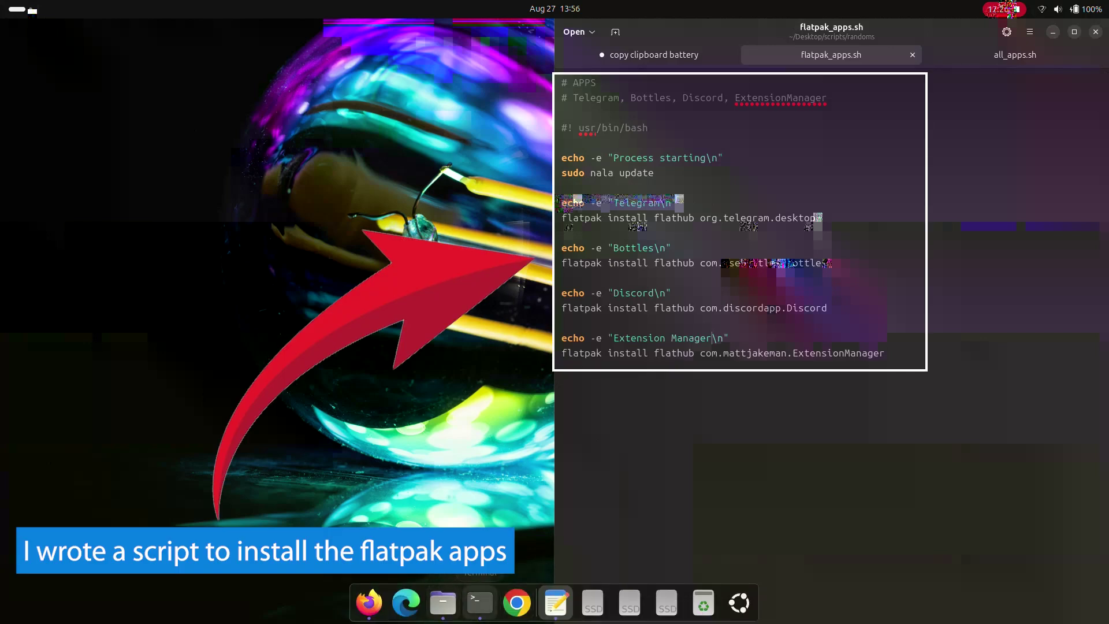
# Step: Make flatpak_apps.sh in Desktop/scripts/randoms executable with chmod +x
pyautogui.click(480, 603)
pyautogui.write('cdd')
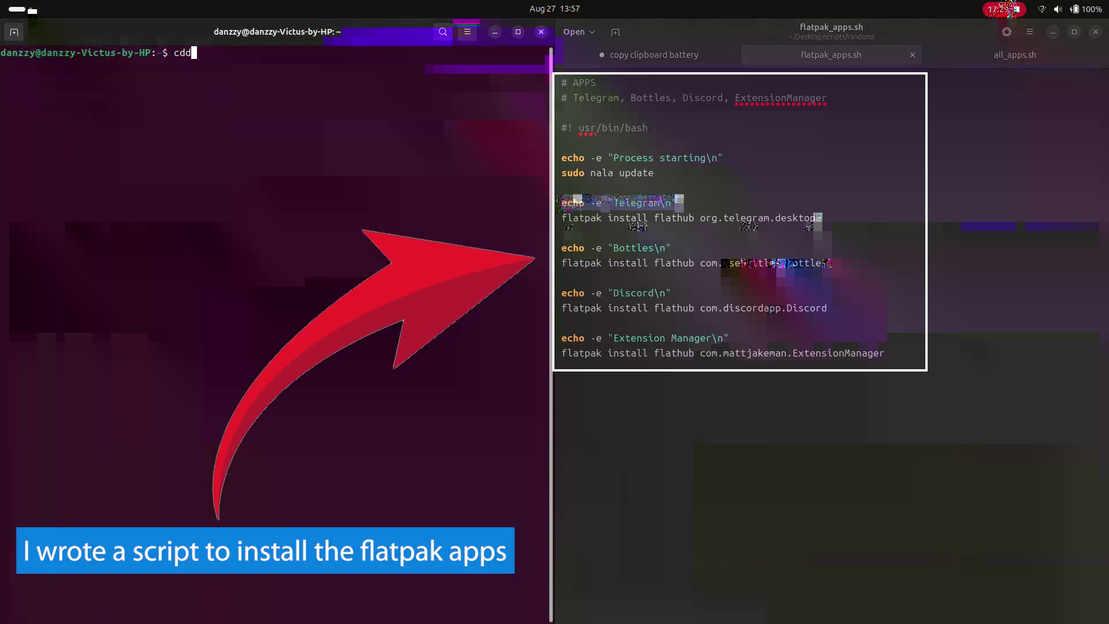
pyautogui.write(' Desktop/scripts/randoms/')
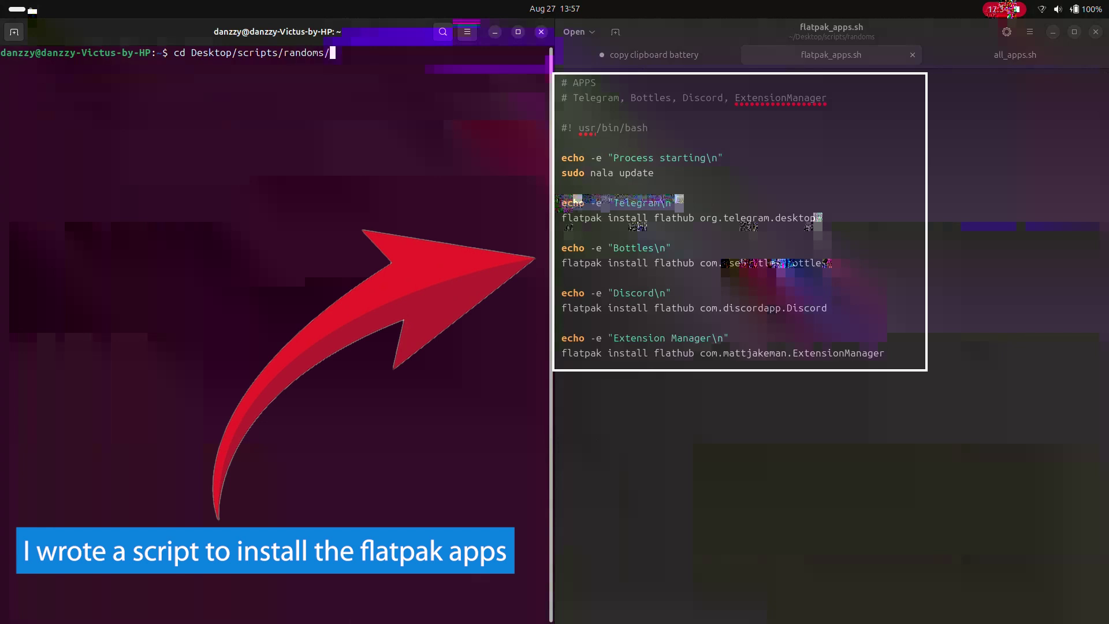
pyautogui.press('Return')
pyautogui.write('chmod ')
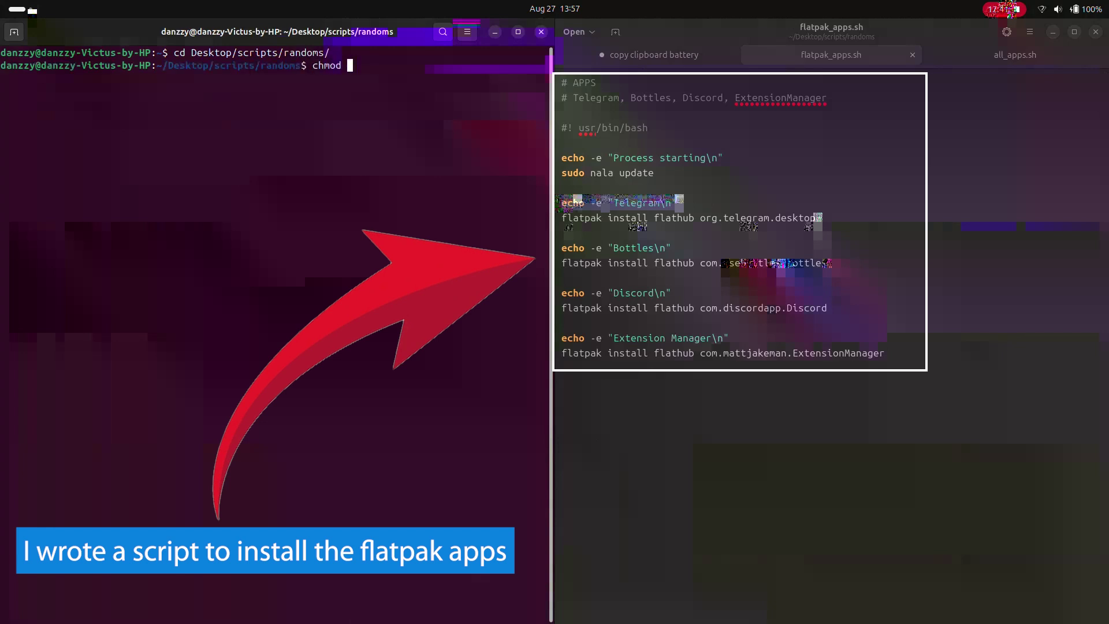
pyautogui.write('+x flatpak_apps.sh')
pyautogui.press('Return')
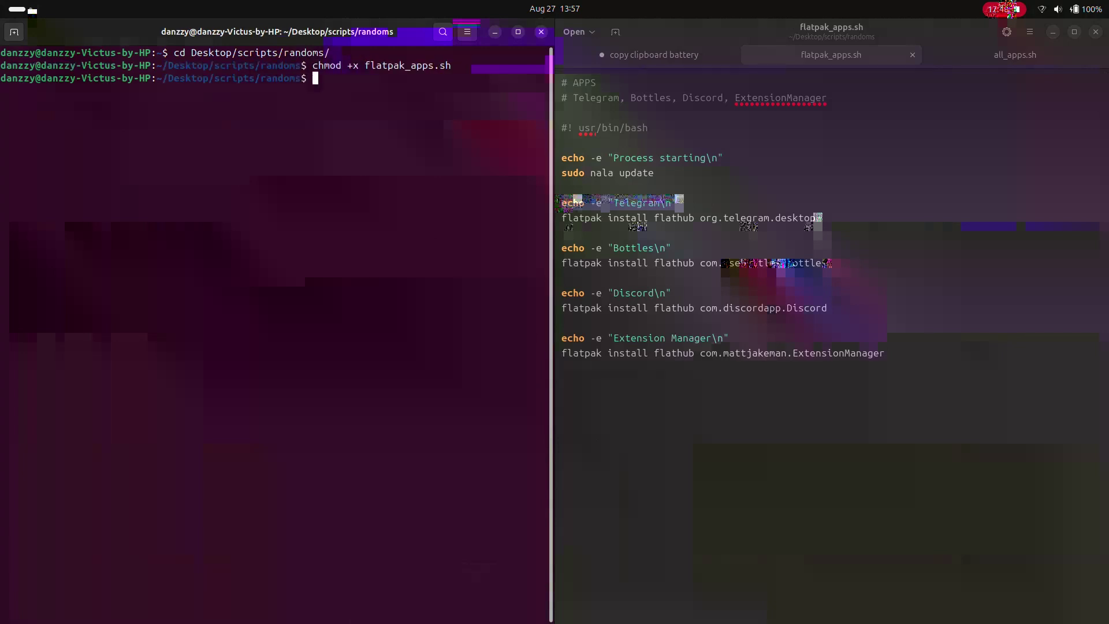
# Step: Run flatpak_apps.sh with sudo and confirm the Telegram install with y
pyautogui.write('sudo ./flatpak_apps.sh')
pyautogui.press('Return')
pyautogui.press('Return')
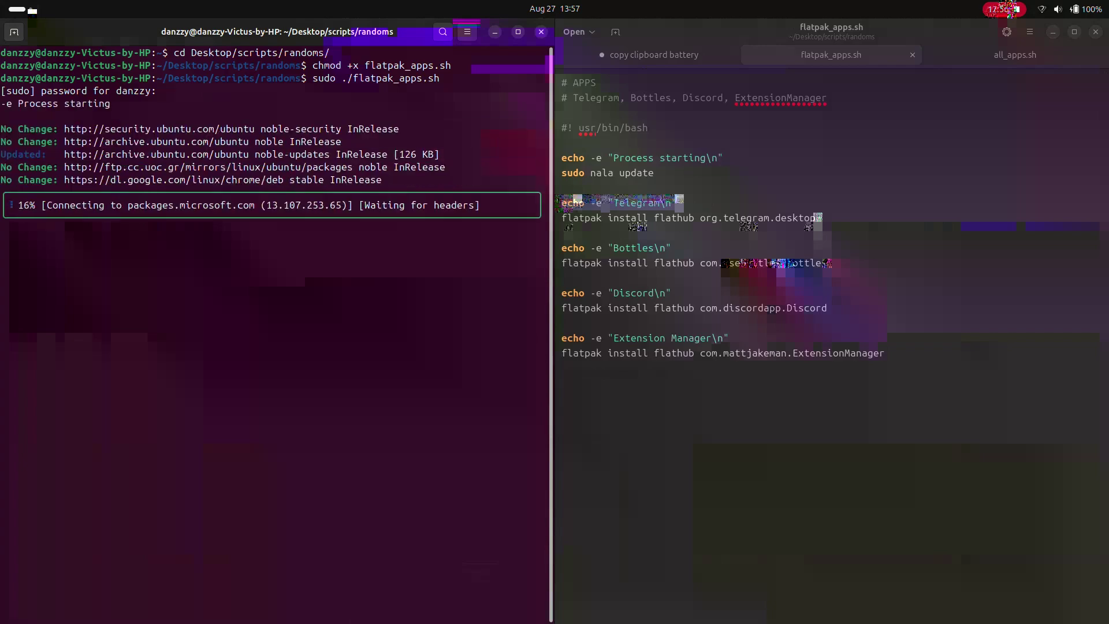
pyautogui.write('y')
pyautogui.press('Return')
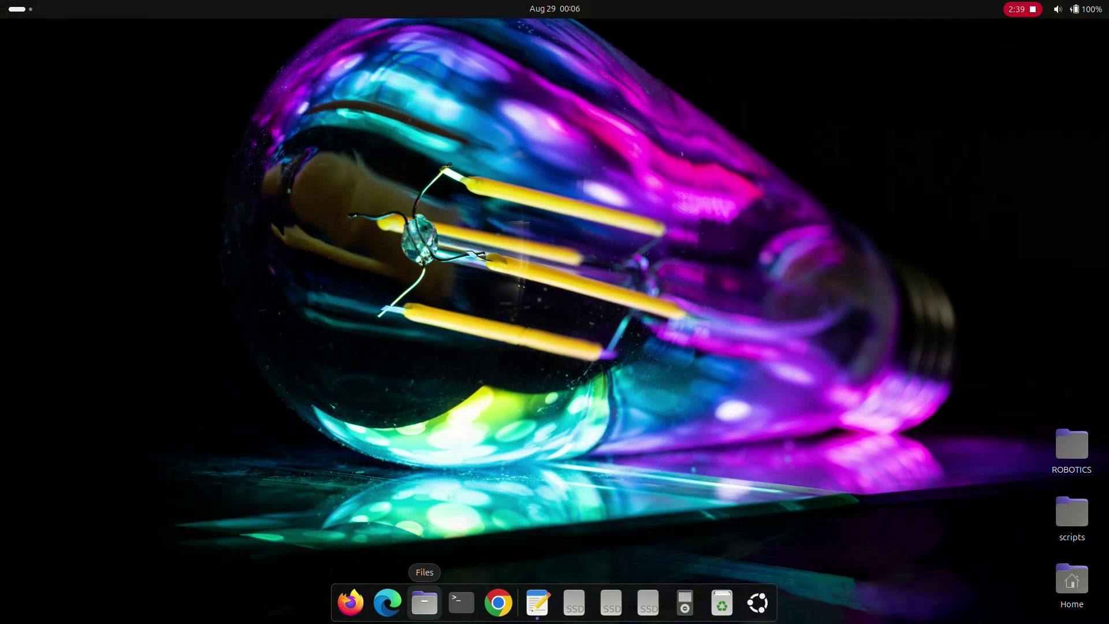
# Step: Open the downloaded .deb package from the Downloads folder in App Center
pyautogui.click(425, 603)
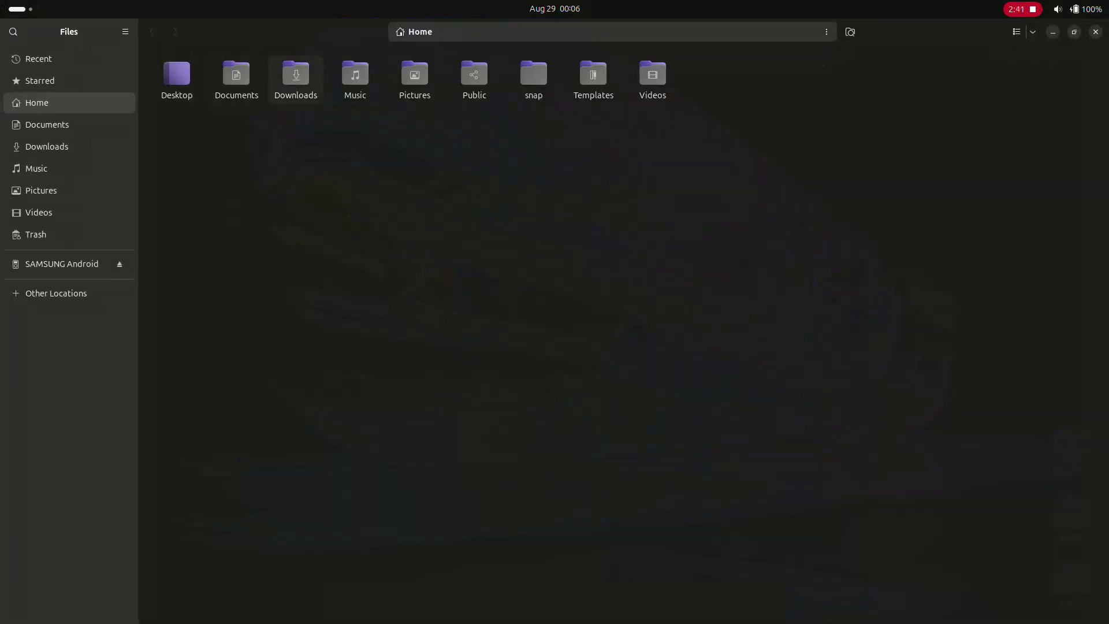
pyautogui.doubleClick(296, 75)
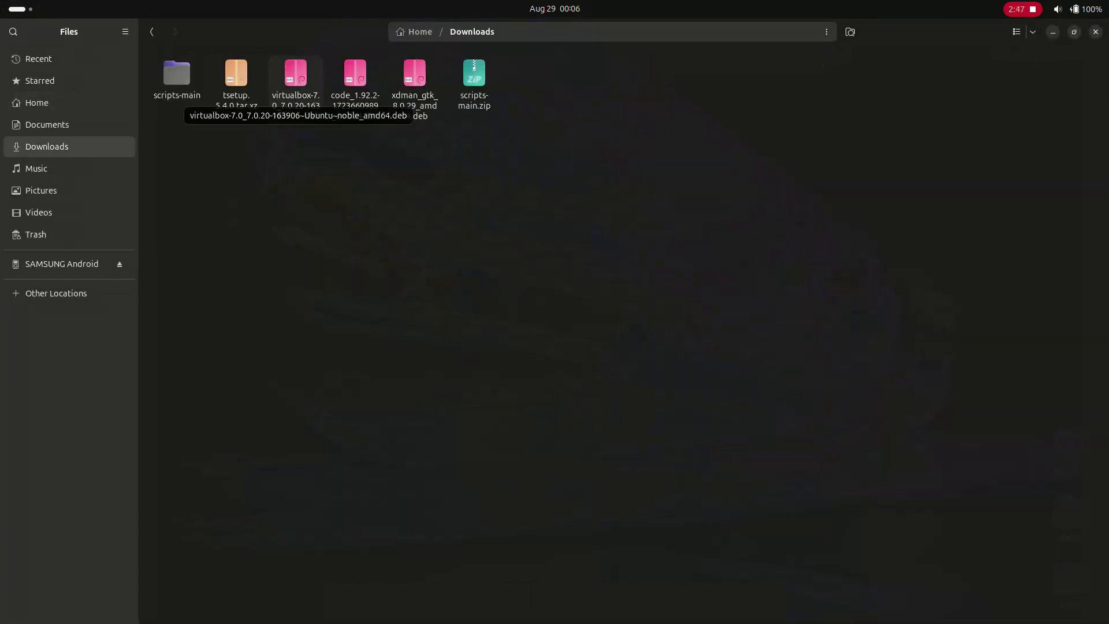
pyautogui.doubleClick(296, 74)
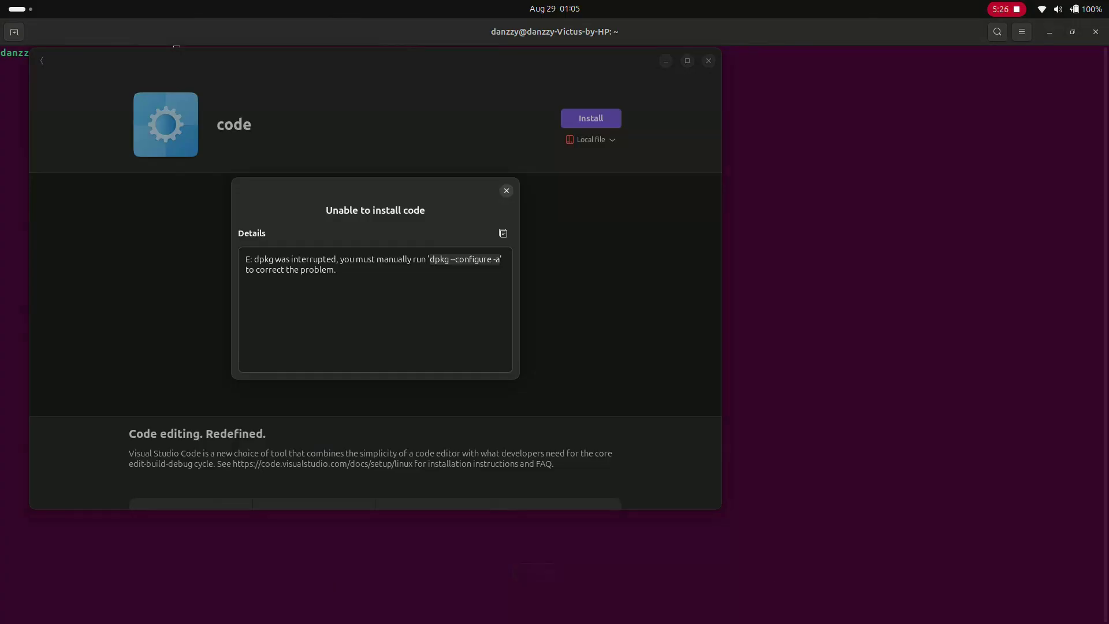
# Step: Copy the dpkg --configure -a fix from the install error and return to the terminal
pyautogui.rightClick(444, 264)
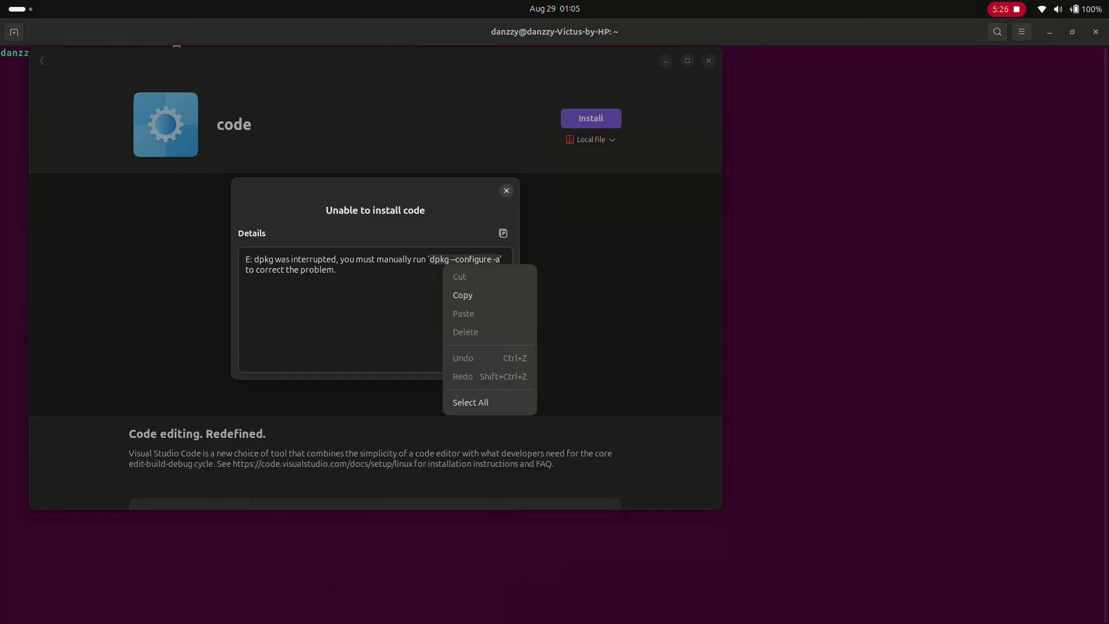
pyautogui.click(462, 295)
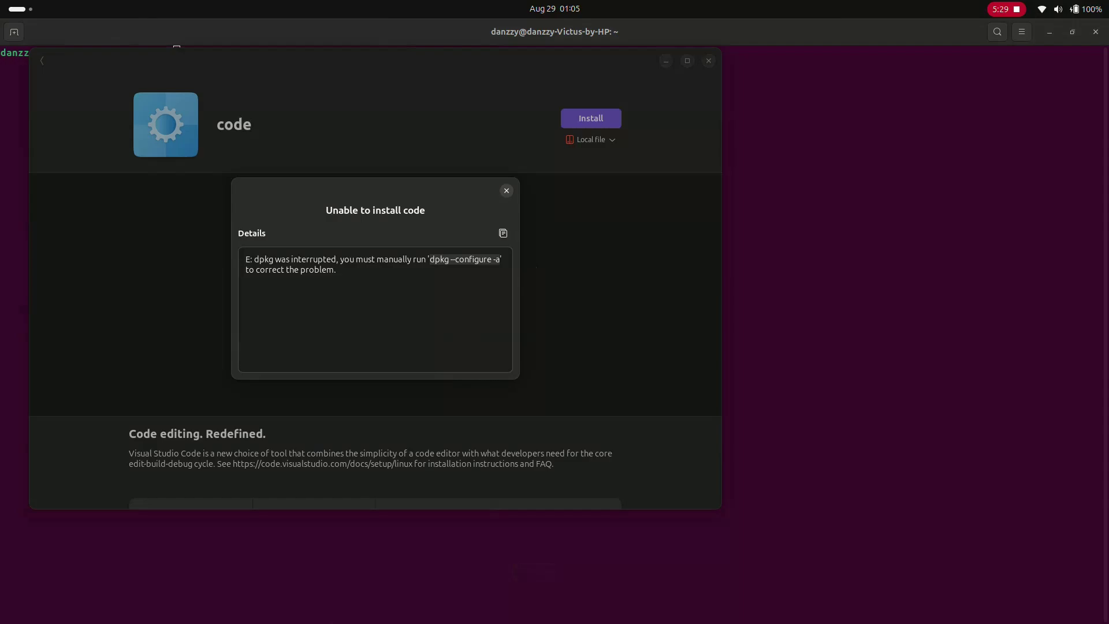
pyautogui.hotkey('alt', 'Tab')
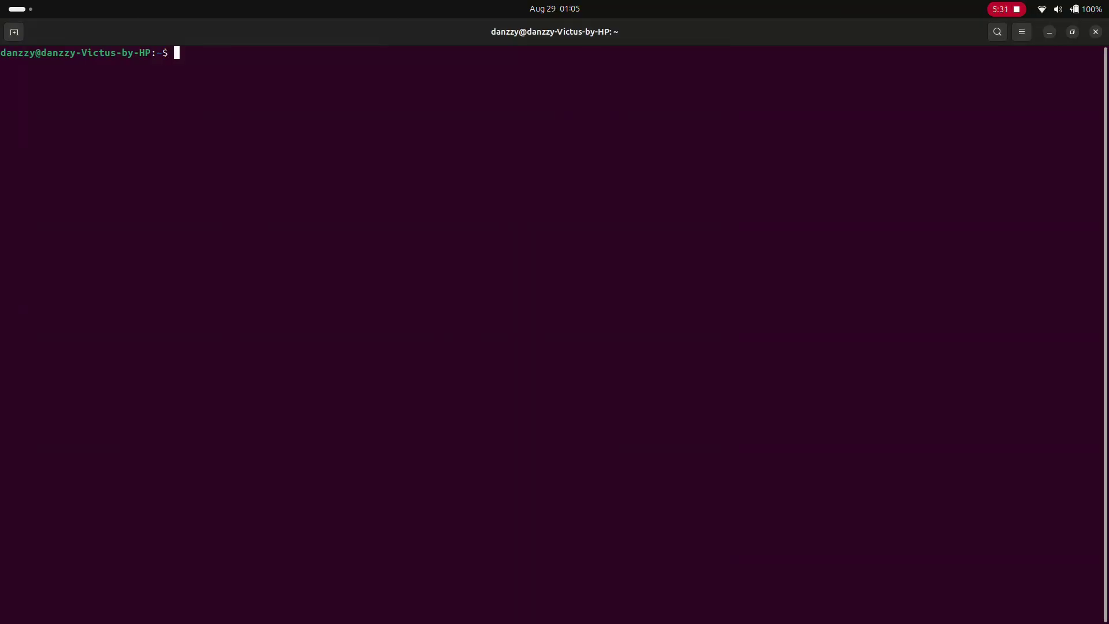
# Step: Run the pasted dpkg --configure -a command, then rerun it with sudo
pyautogui.rightClick(468, 297)
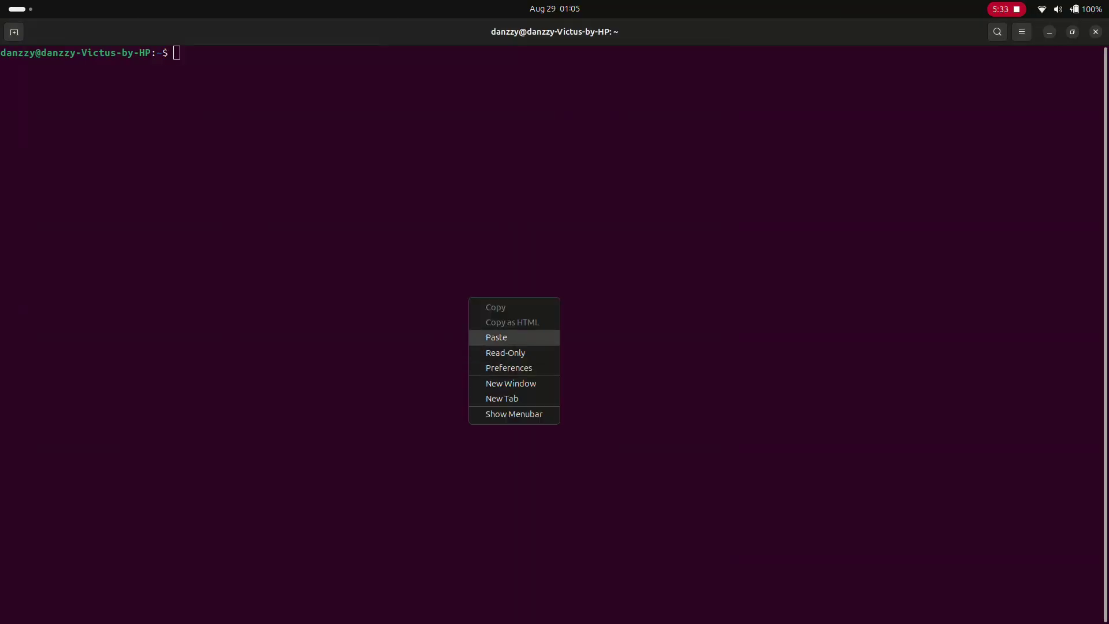
pyautogui.click(491, 337)
pyautogui.press('Return')
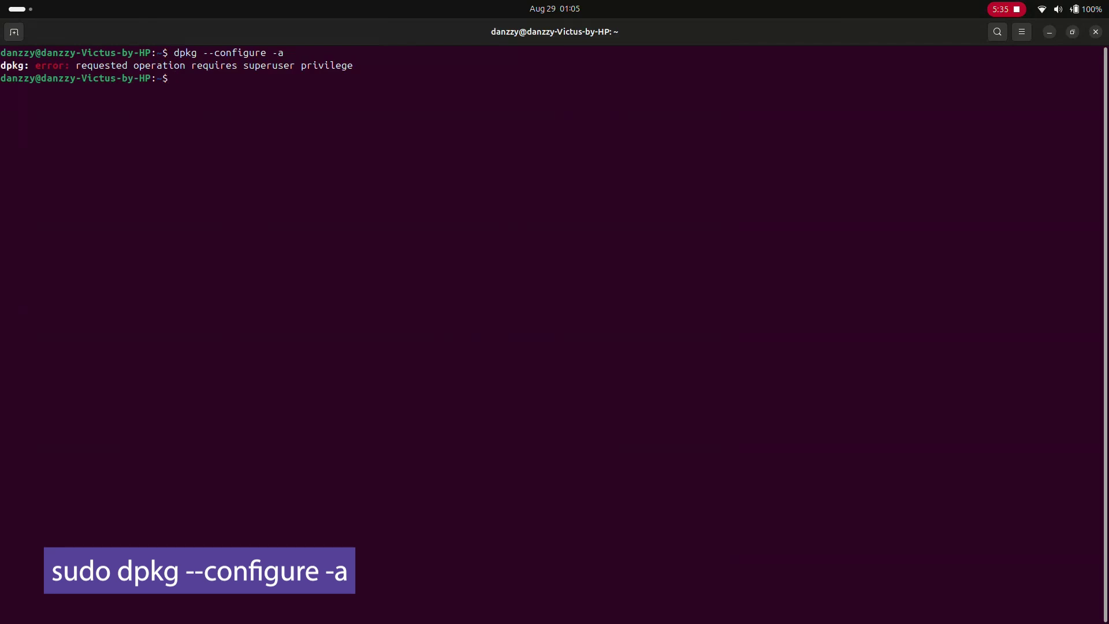
pyautogui.press('Up')
pyautogui.press('Home')
pyautogui.write('sudo')
pyautogui.press('Return')
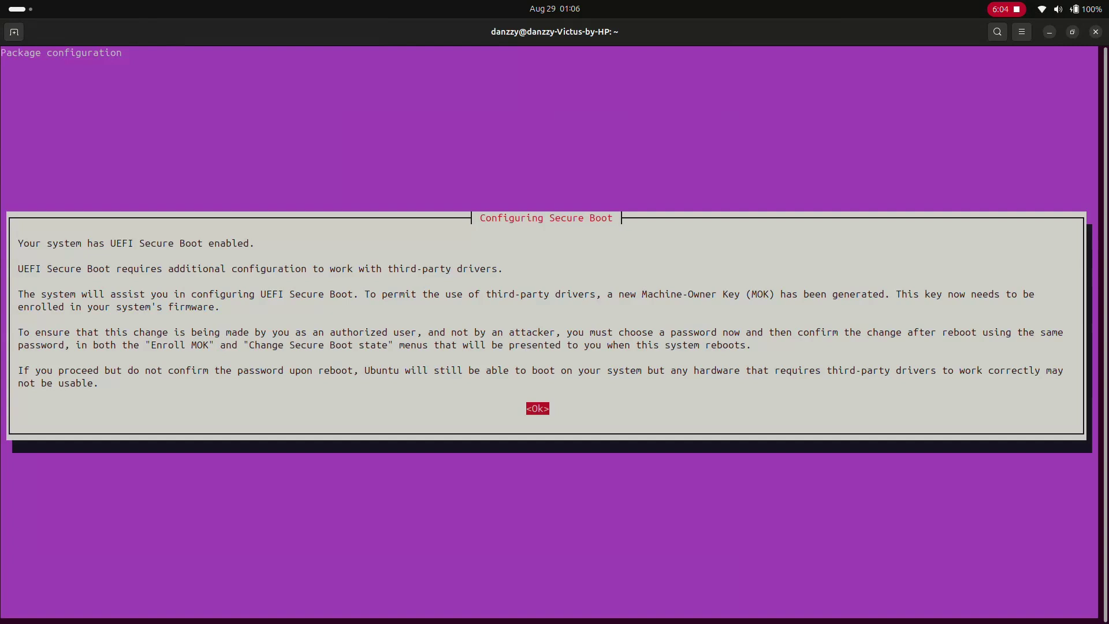
# Step: Acknowledge the Secure Boot notice and enter a Secure Boot password
pyautogui.press('Return')
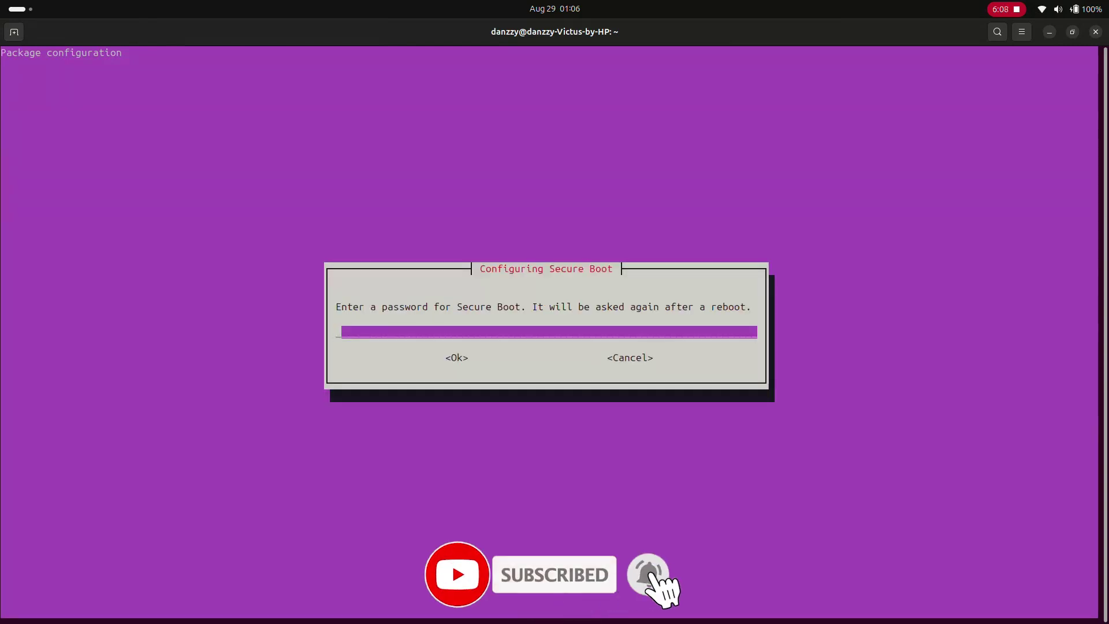
pyautogui.hotkey('ctrl', 'shift', 'v')
pyautogui.write('********')
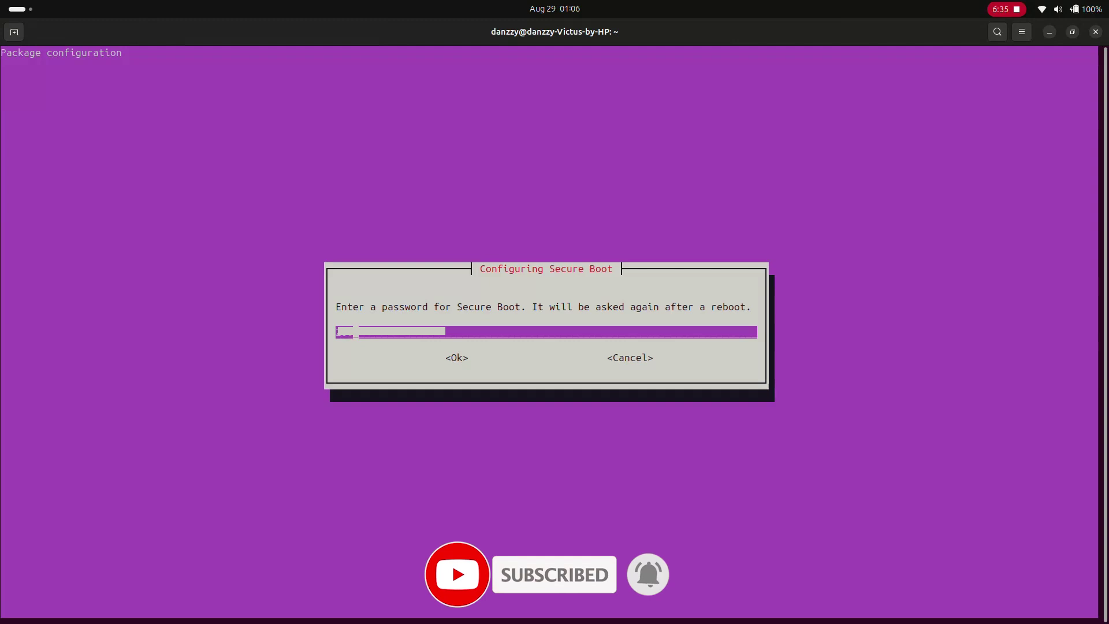
pyautogui.write('***')
pyautogui.press('Return')
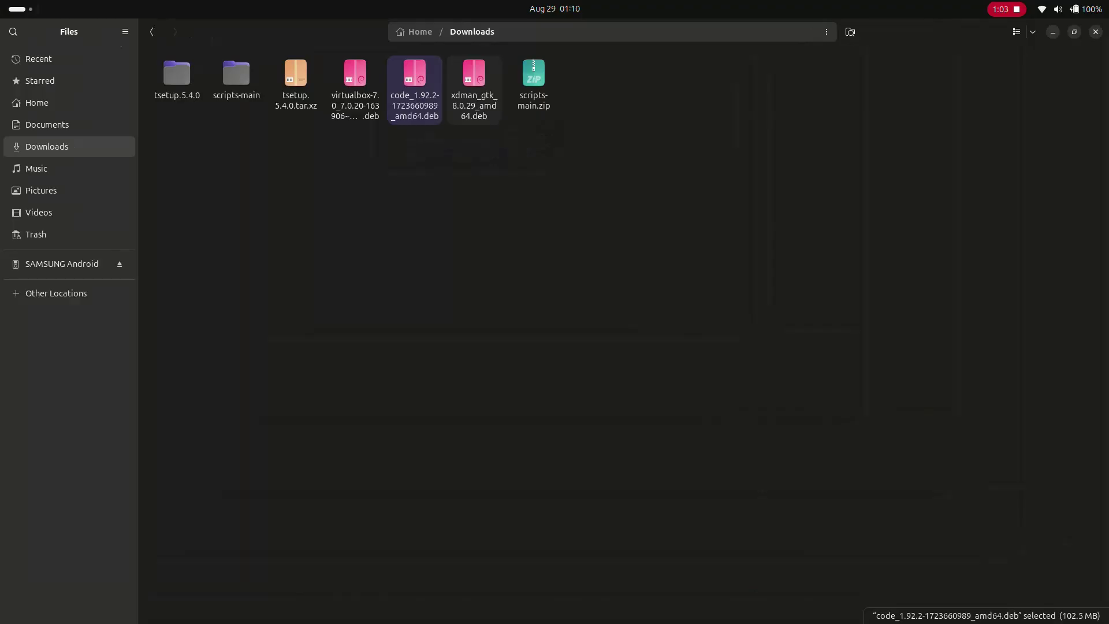
# Step: Install the xdman .deb, then mysql-server via nala and the mysql-workbench-community snap
pyautogui.doubleClick(471, 87)
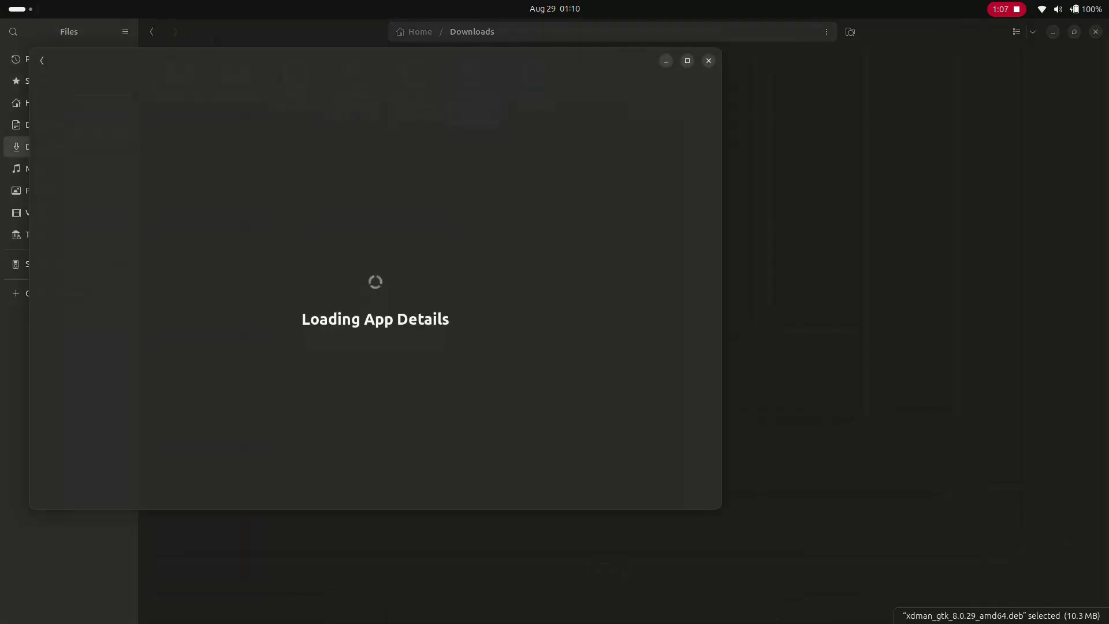
pyautogui.press('Return')
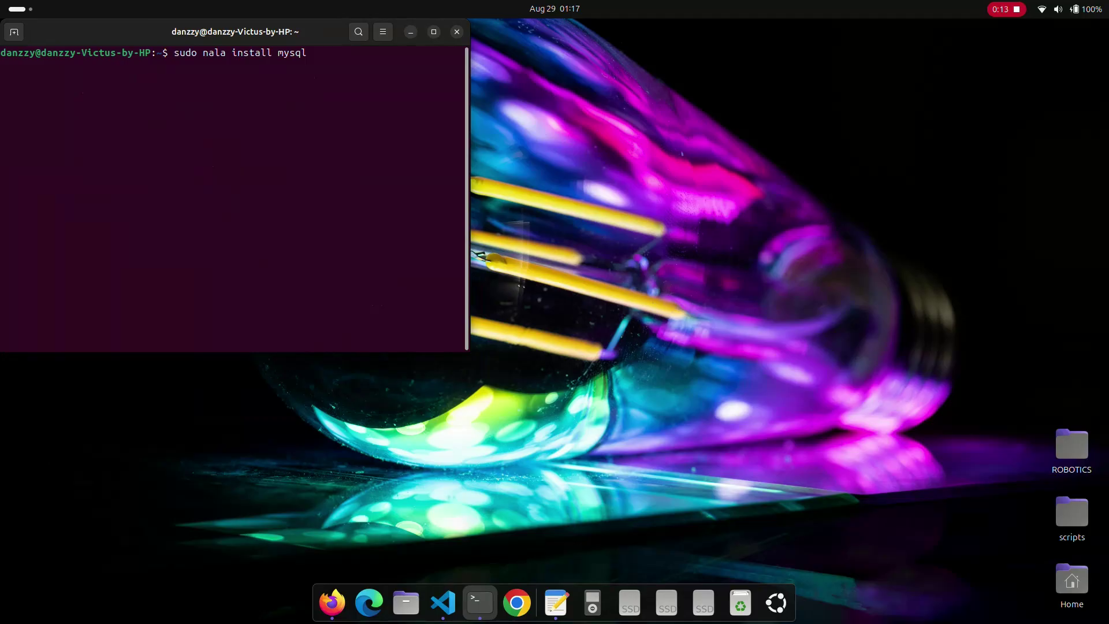
pyautogui.write('-server')
pyautogui.press('Return')
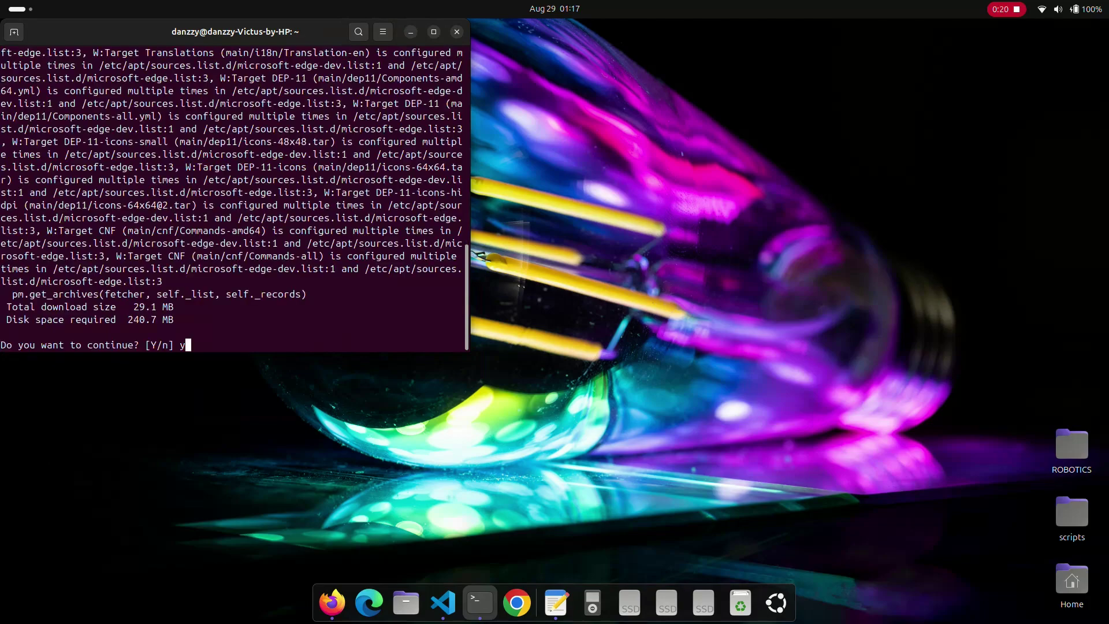
pyautogui.write('y')
pyautogui.press('Return')
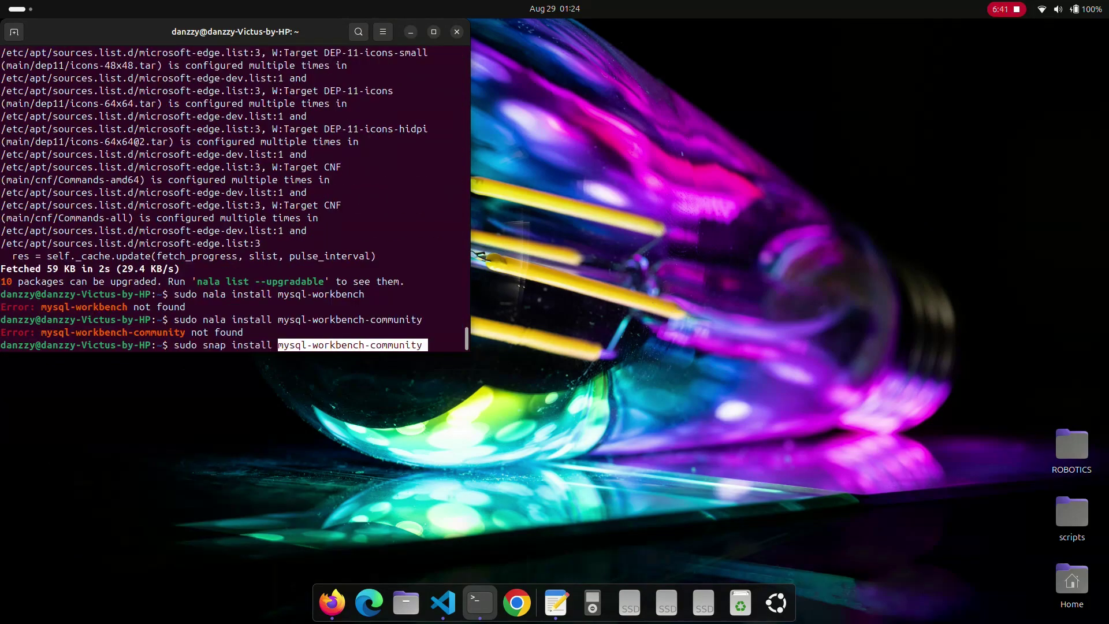
pyautogui.press('Return')
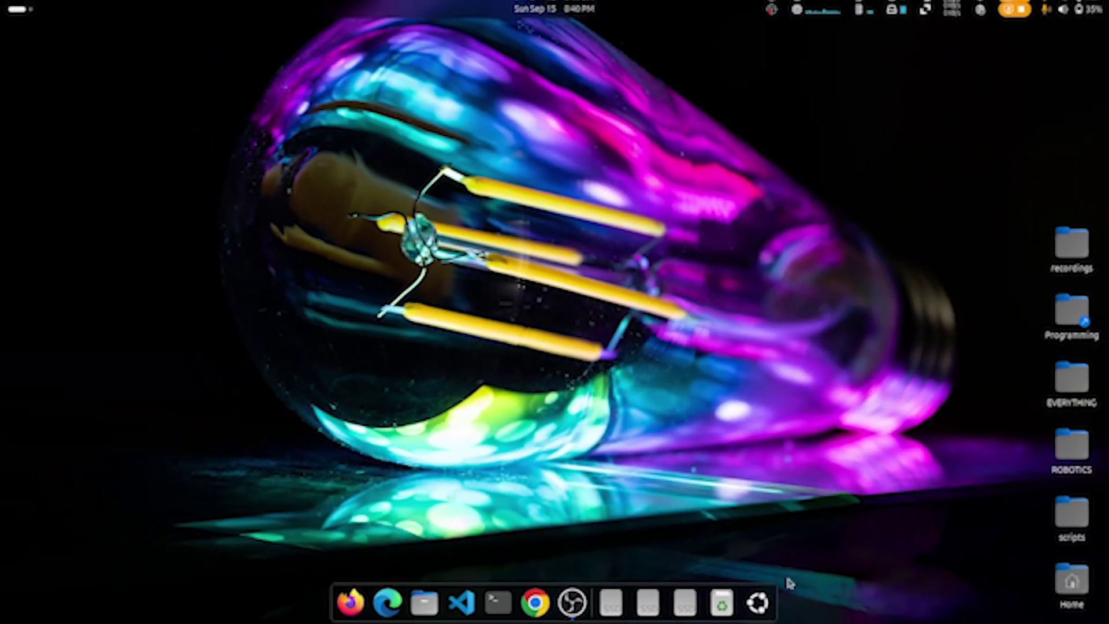
# Step: Switch off Attach Modal Dialogs on GNOME Tweaks' Windows page, then launch Visual Studio Code
pyautogui.click(773, 603)
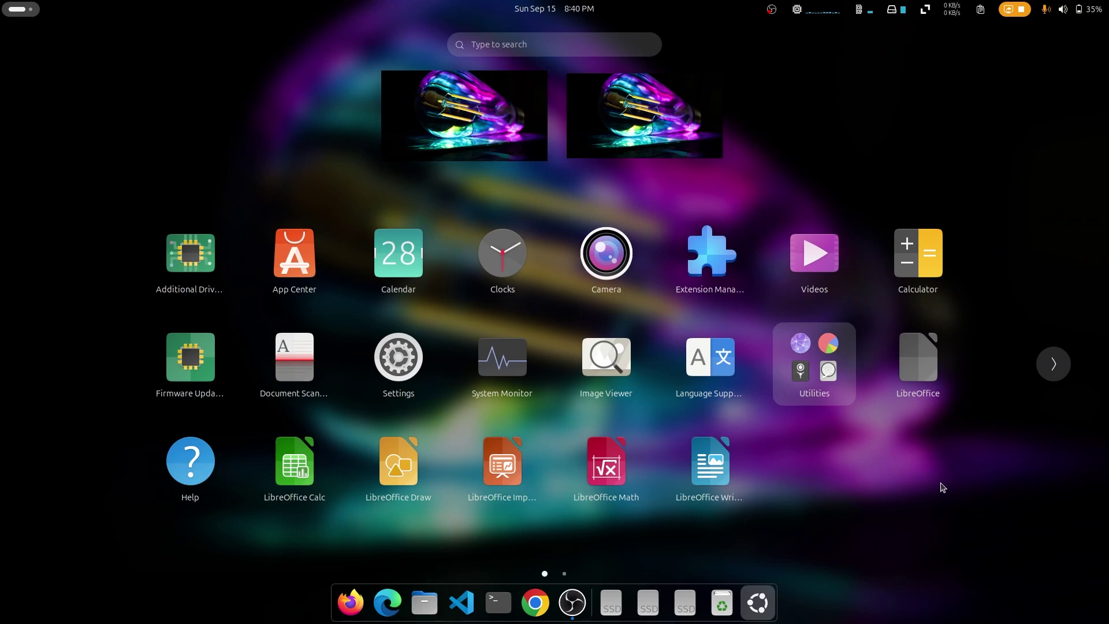
pyautogui.click(804, 365)
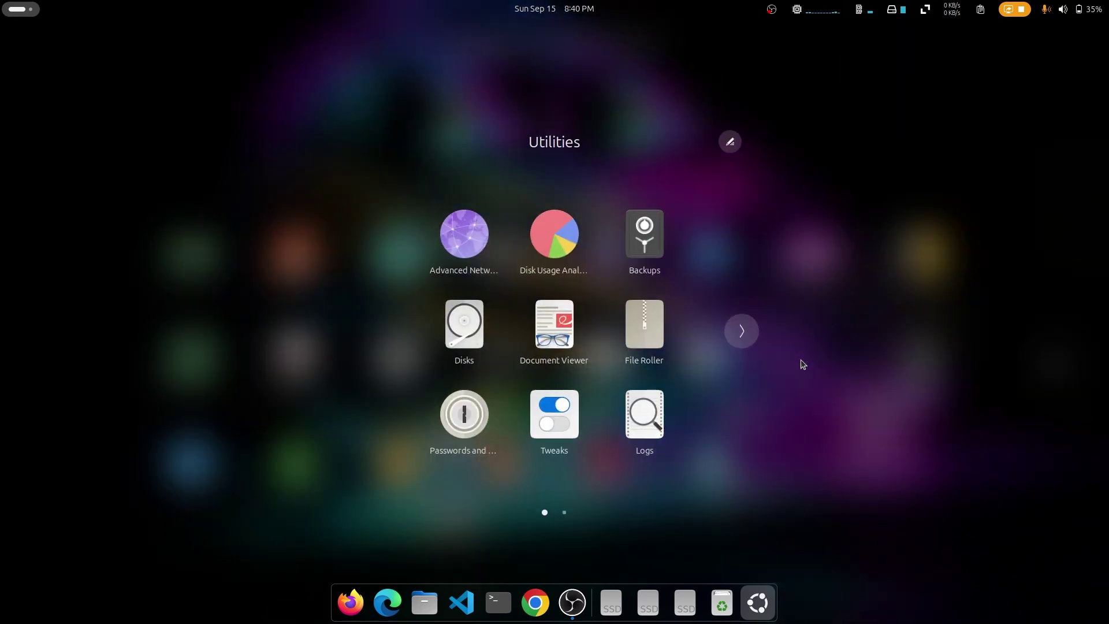
pyautogui.click(542, 423)
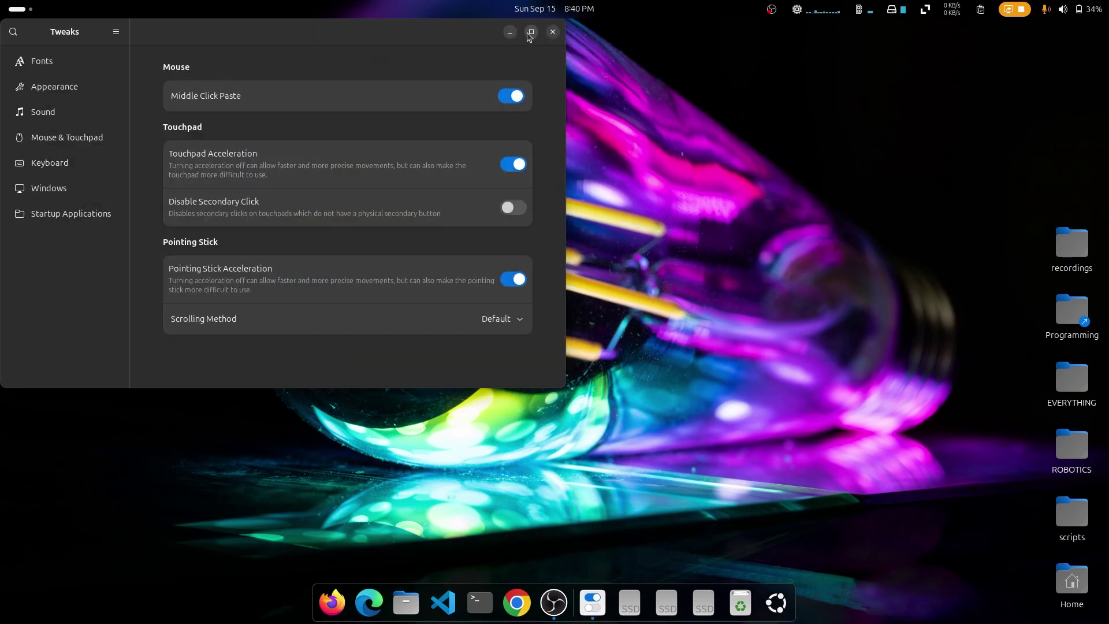
pyautogui.click(531, 31)
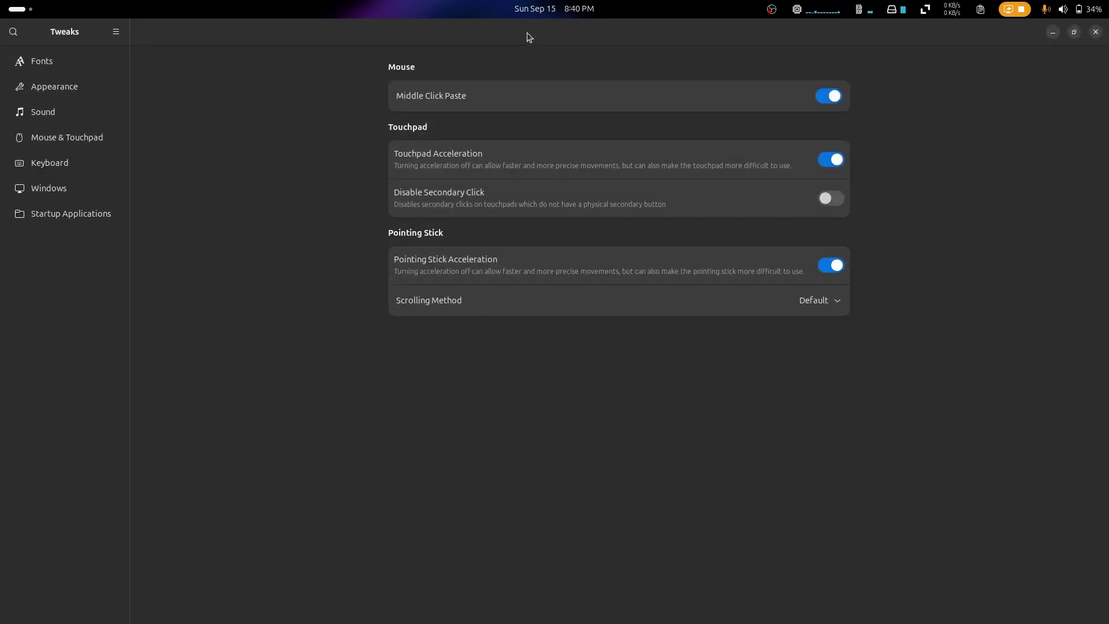
pyautogui.click(70, 188)
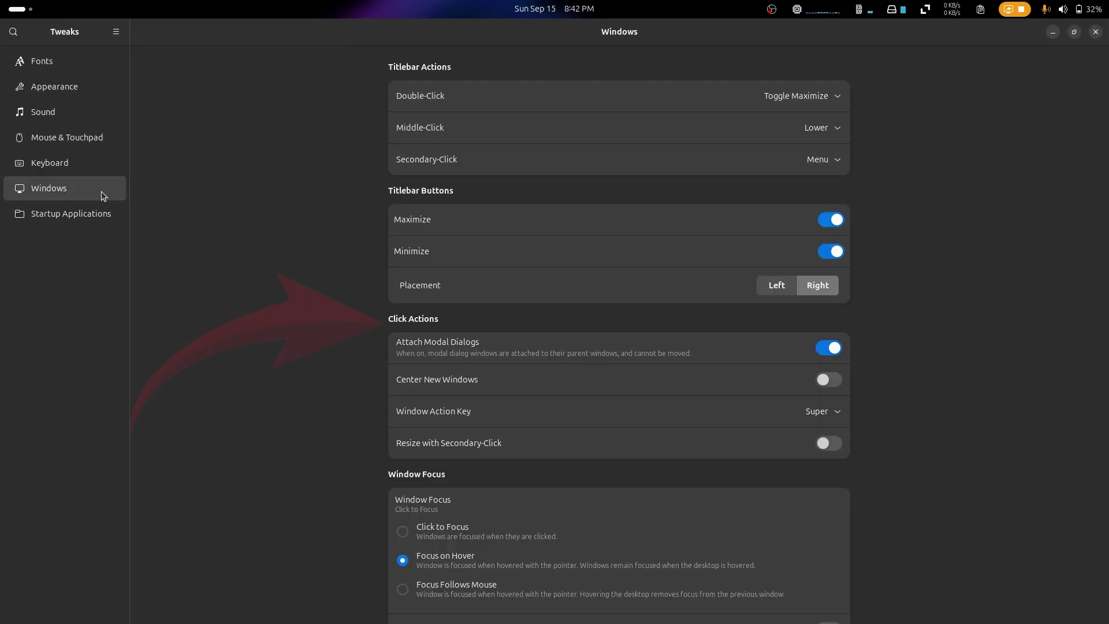
pyautogui.scroll(-1, 931, 289)
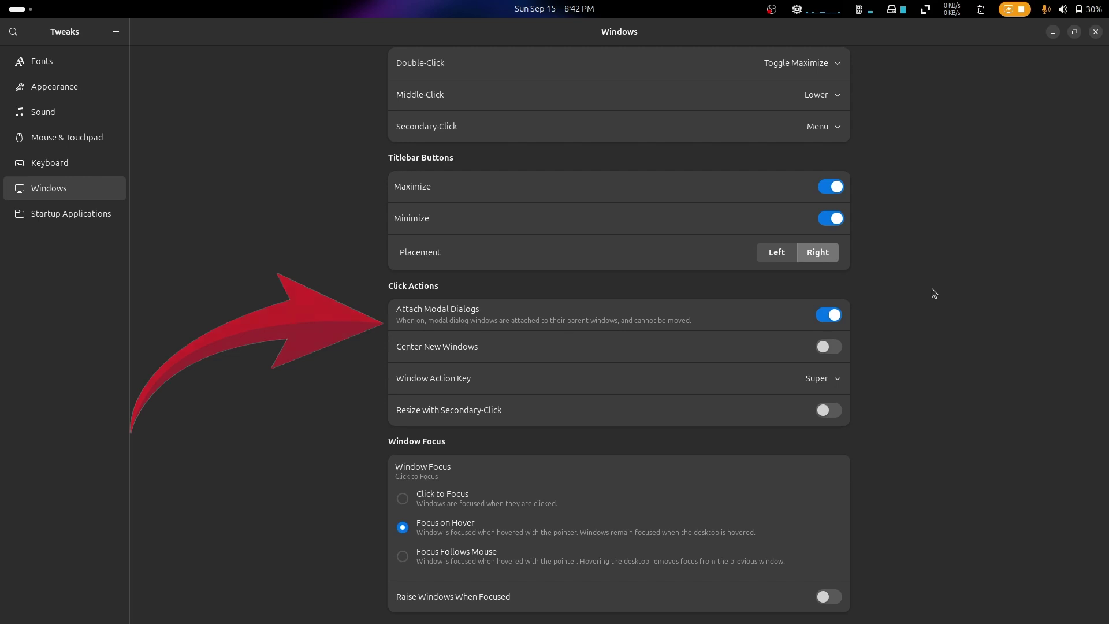
pyautogui.click(829, 315)
pyautogui.click(443, 604)
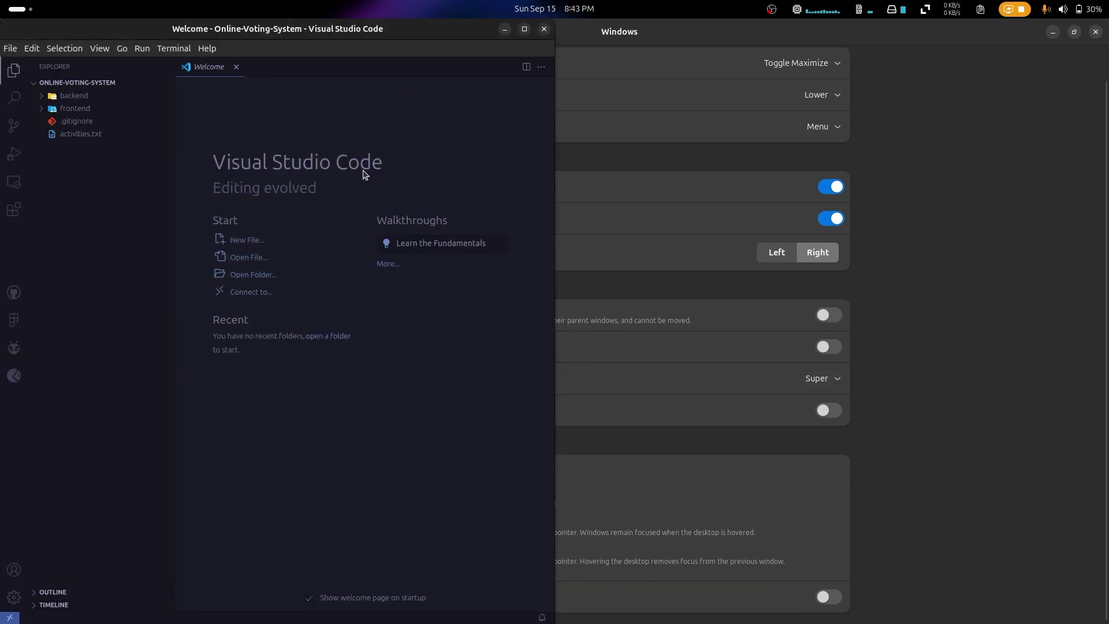
# Step: Start VS Code's open-file dialog, shift it aside and bring Tweaks' Windows page forward
pyautogui.click(5, 50)
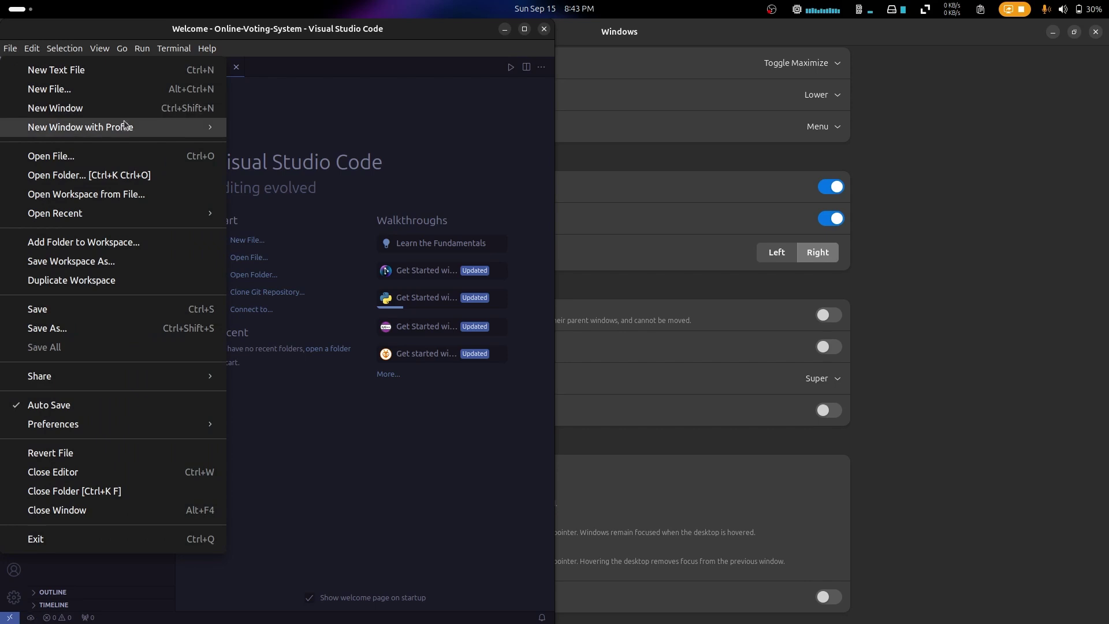
pyautogui.click(123, 157)
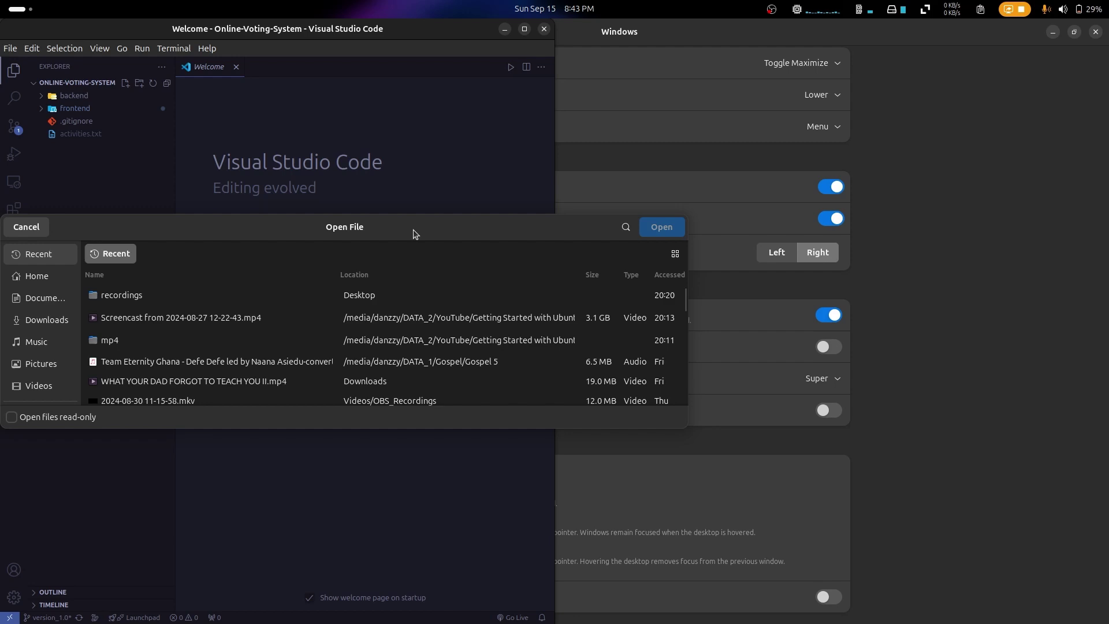
pyautogui.moveTo(414, 230); pyautogui.dragTo(123, 165)
pyautogui.moveTo(268, 160); pyautogui.dragTo(305, 183)
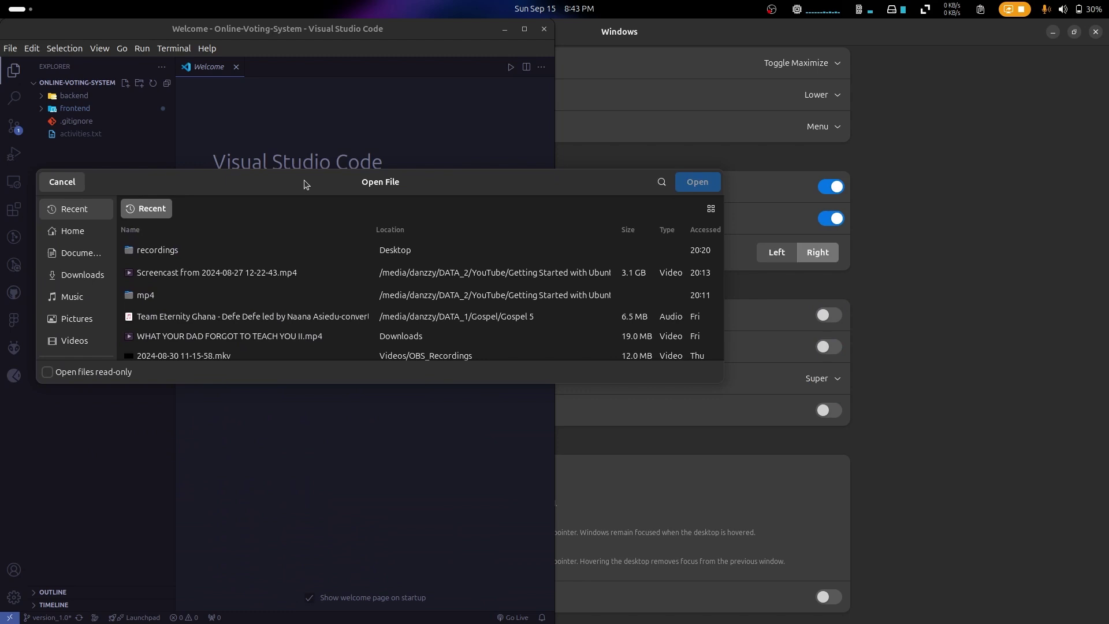
pyautogui.click(857, 296)
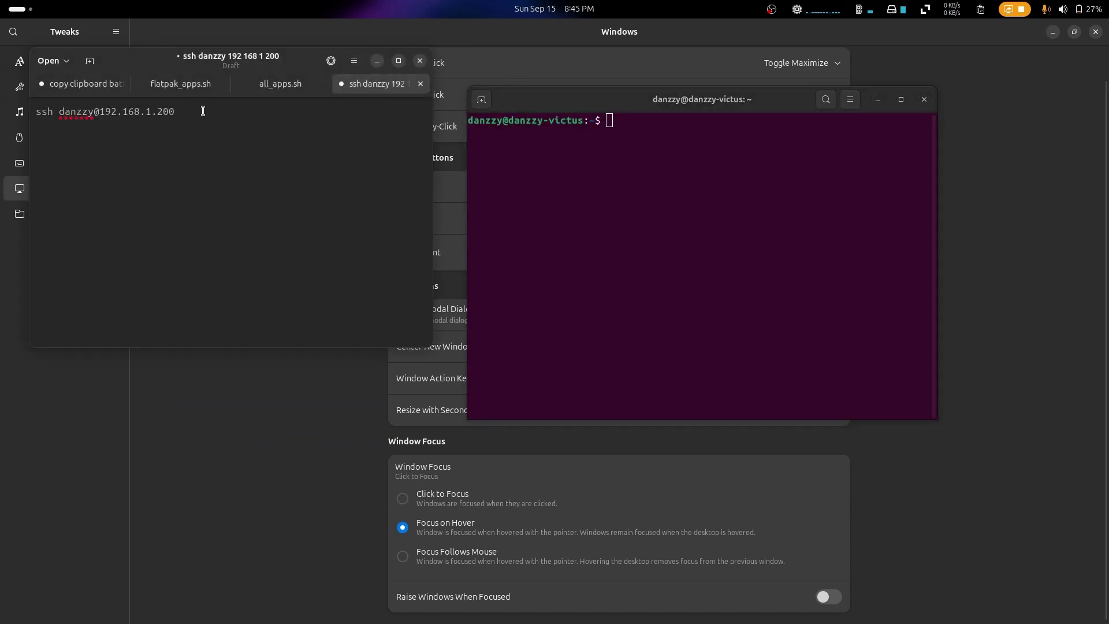
# Step: Copy the ssh command from the text editor into the terminal
pyautogui.moveTo(199, 110); pyautogui.dragTo(31, 113)
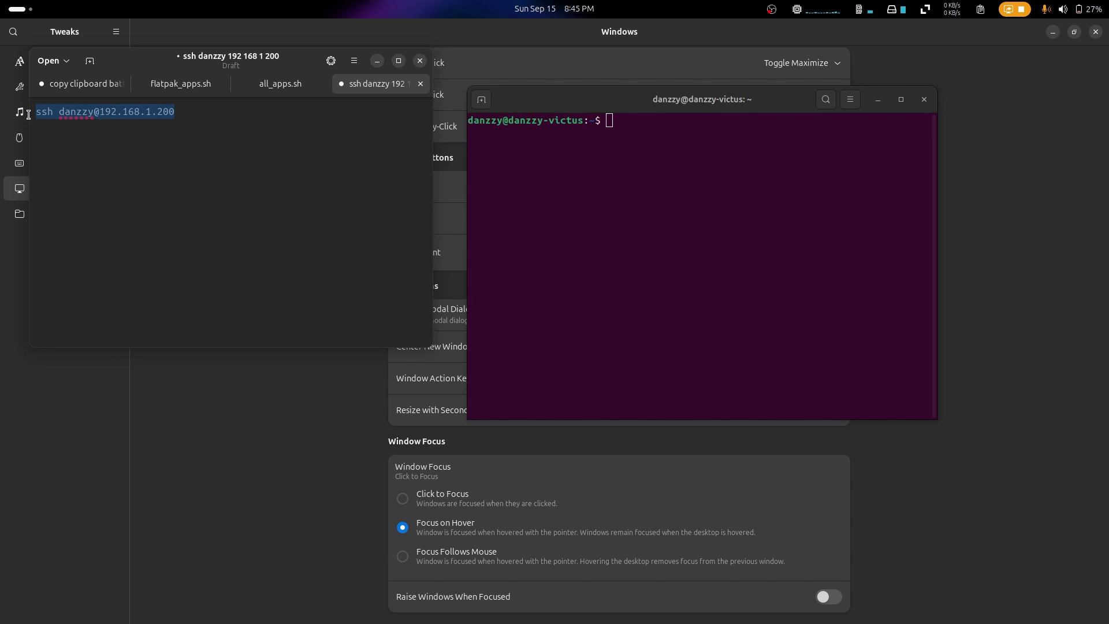
pyautogui.hotkey('ctrl', 'c')
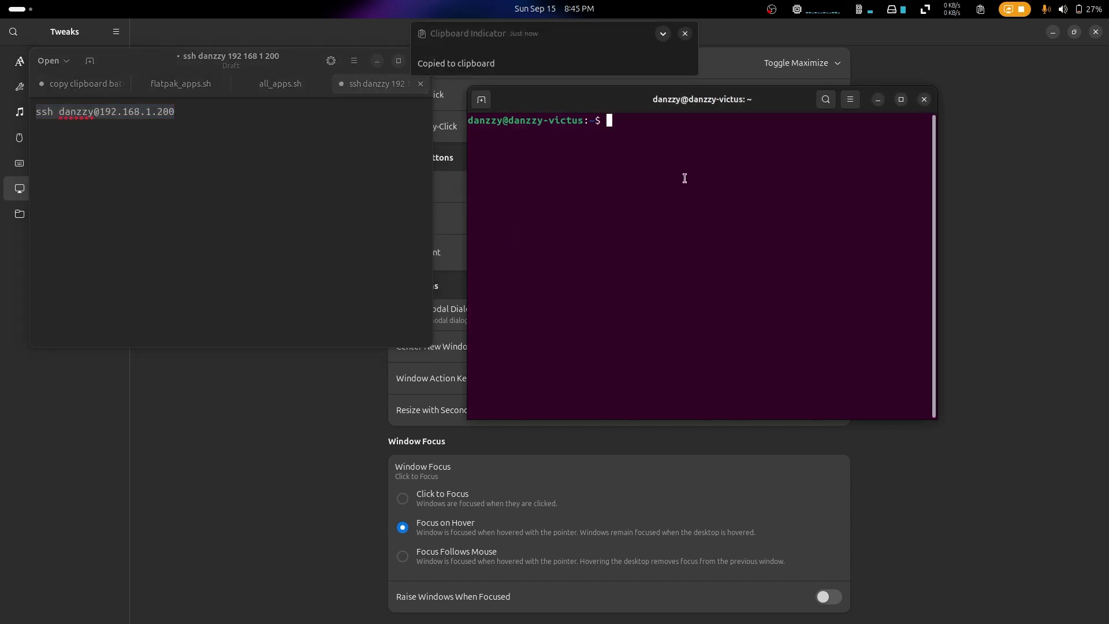
pyautogui.hotkey('ctrl', 'shift', 'v')
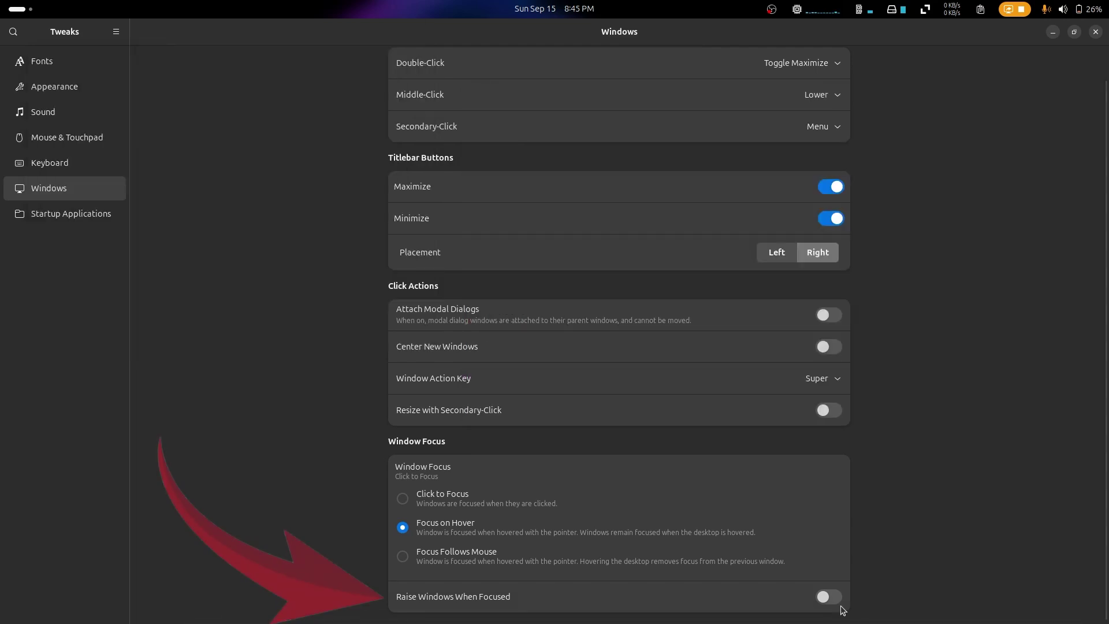
# Step: Test Raise Windows When Focused with the editor and terminal, turn it off, and show the desktop
pyautogui.click(828, 597)
pyautogui.moveTo(722, 609)
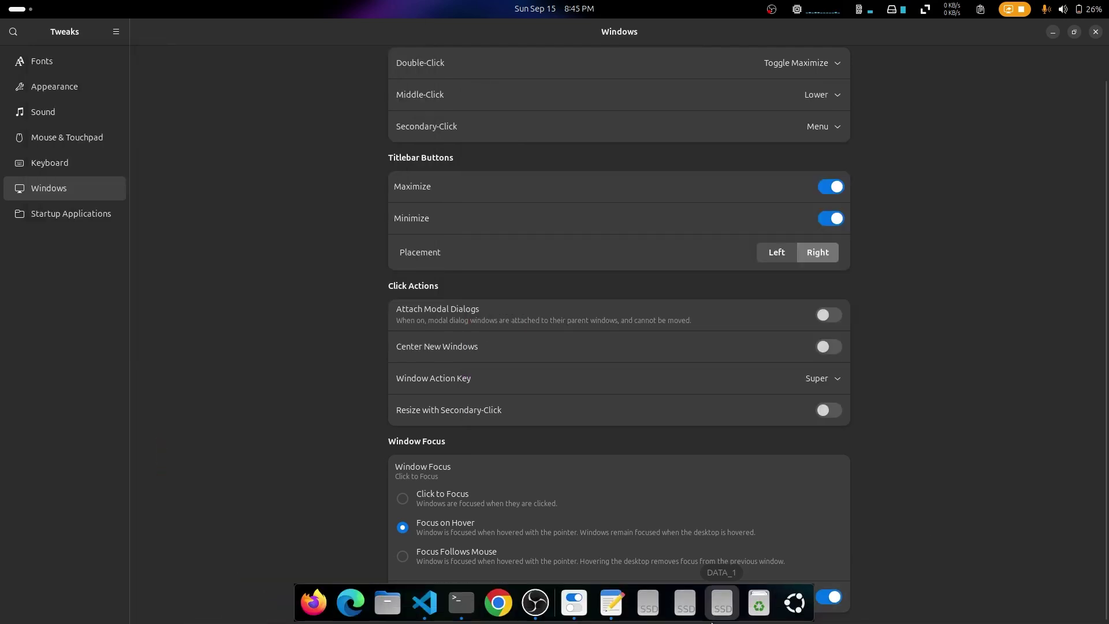
pyautogui.click(610, 606)
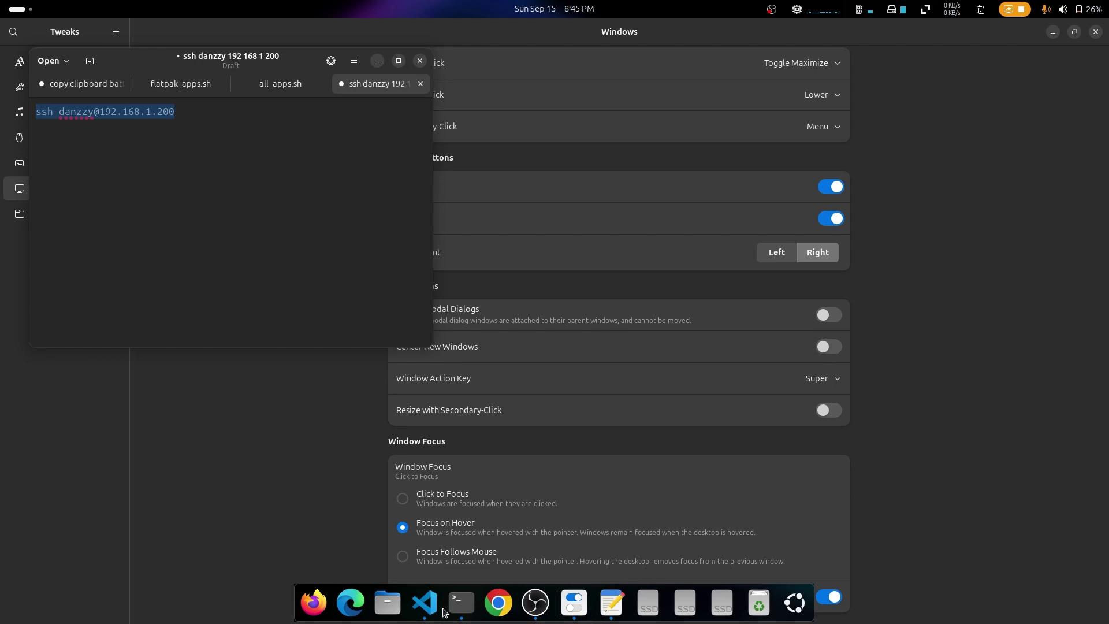
pyautogui.click(466, 607)
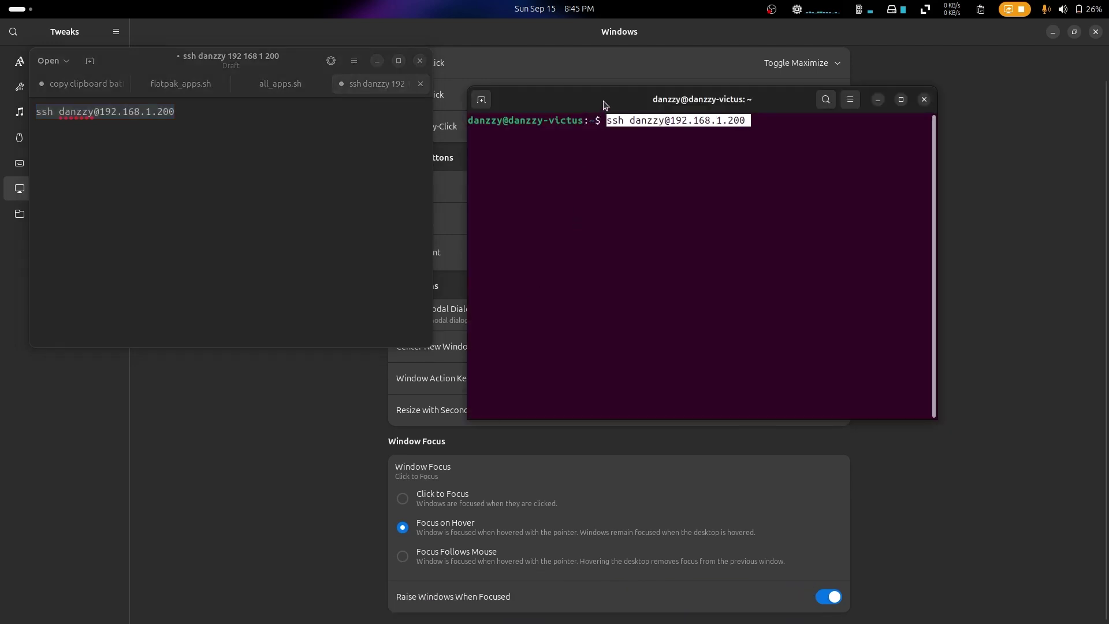
pyautogui.moveTo(605, 104); pyautogui.dragTo(461, 140)
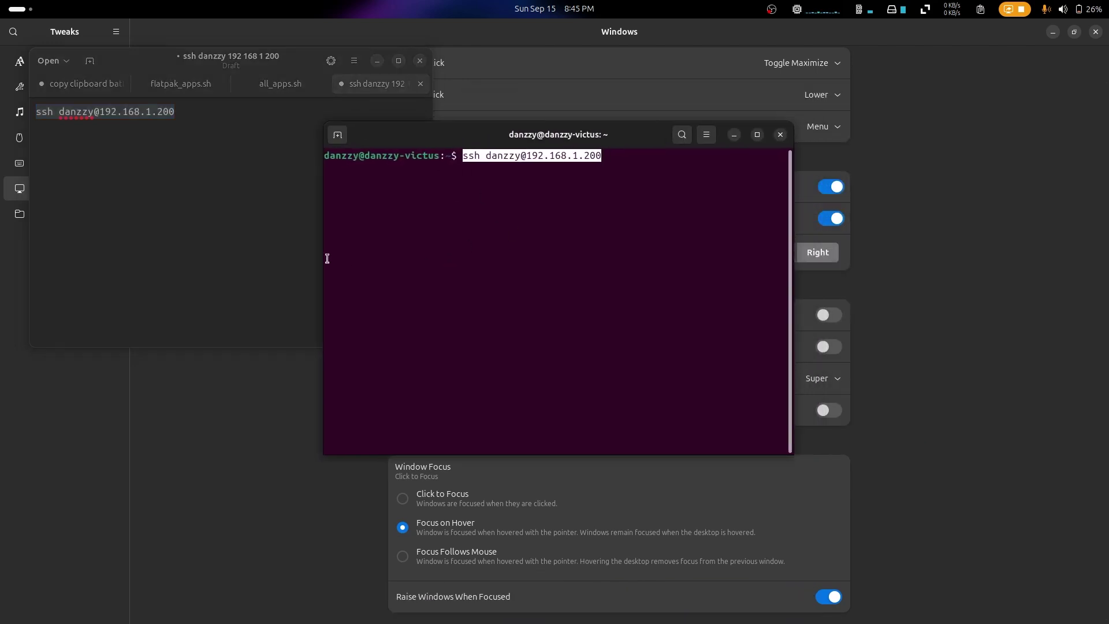
pyautogui.moveTo(219, 231)
pyautogui.moveTo(932, 457)
pyautogui.click(829, 597)
pyautogui.press('super+d')
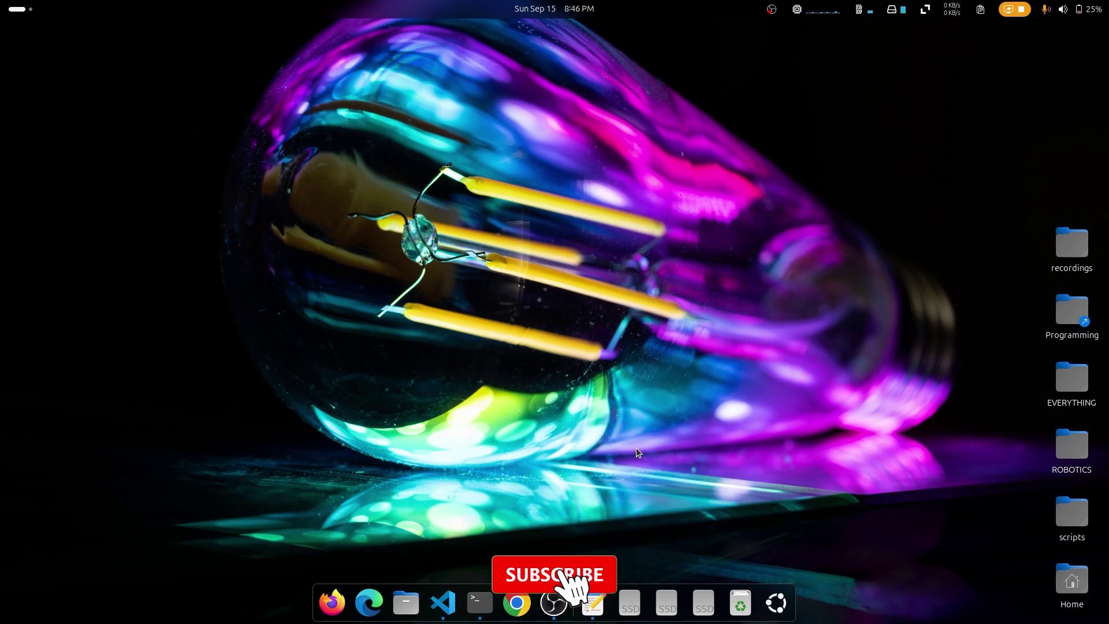
# Step: Launch Extension Manager and expand Blur my Shell's details
pyautogui.click(789, 610)
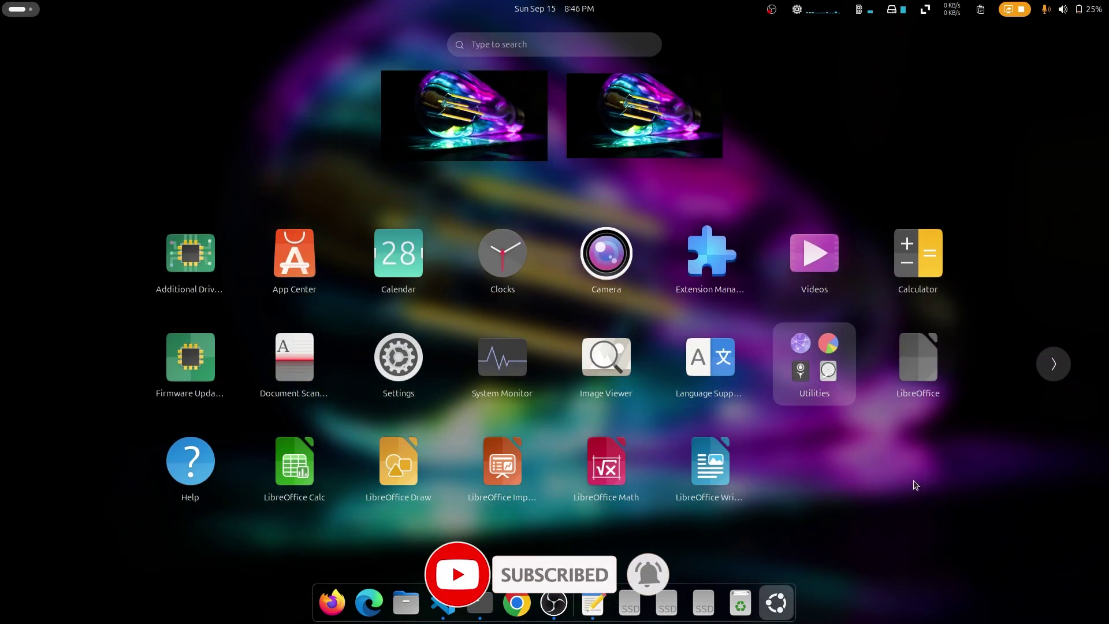
pyautogui.click(693, 240)
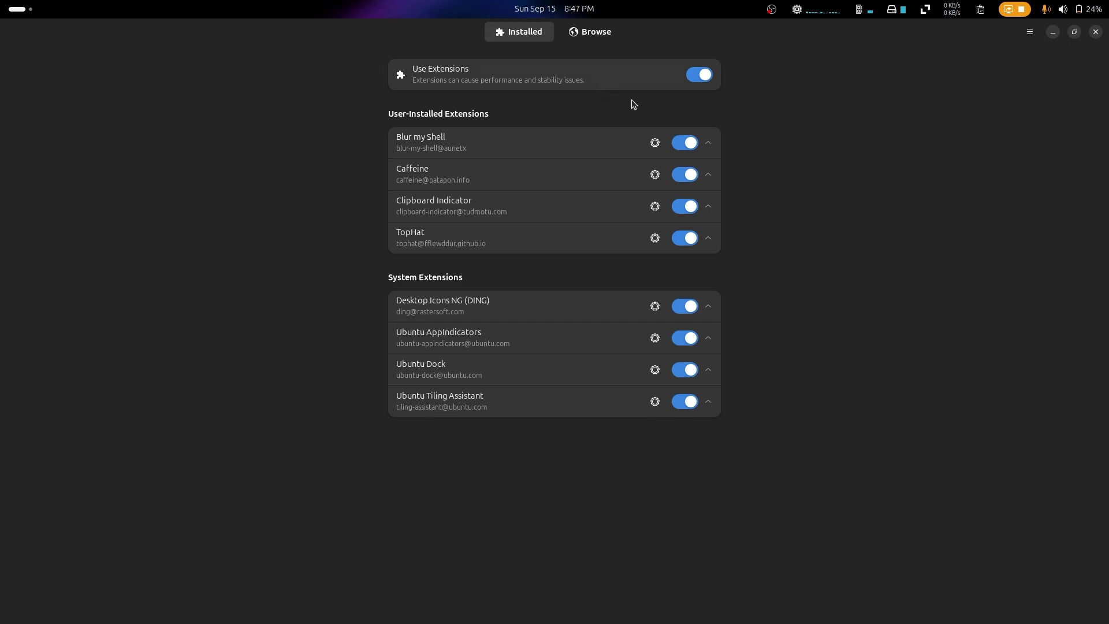
pyautogui.click(708, 151)
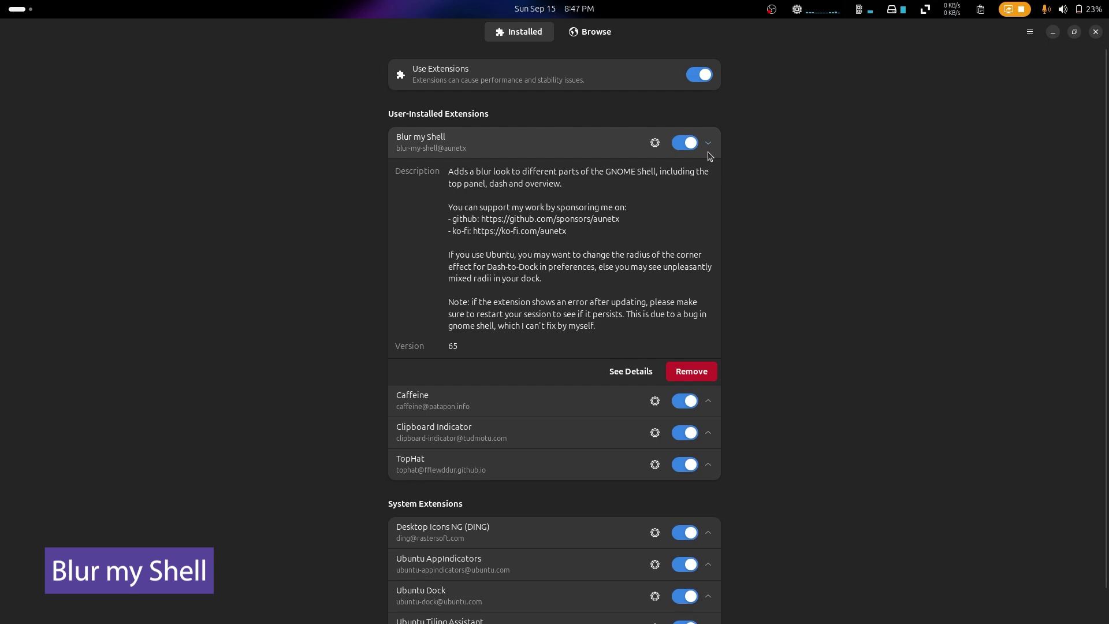
# Step: Browse Blur my Shell's Panel, Overview, Dash, Applications and Other blur settings
pyautogui.click(655, 143)
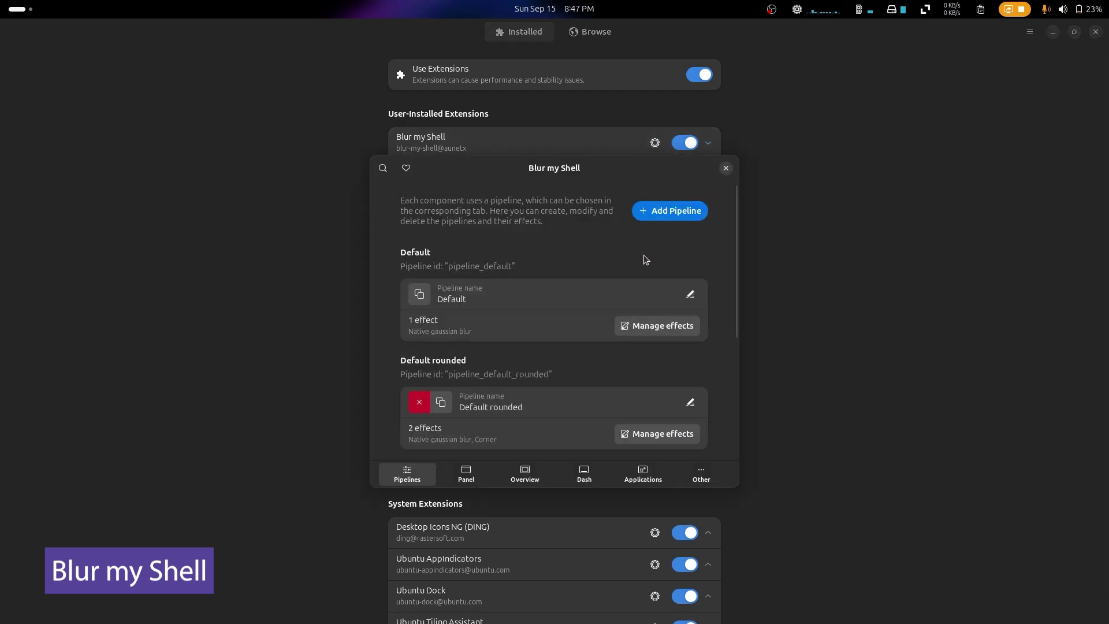
pyautogui.scroll(-5, 644, 255)
pyautogui.click(467, 475)
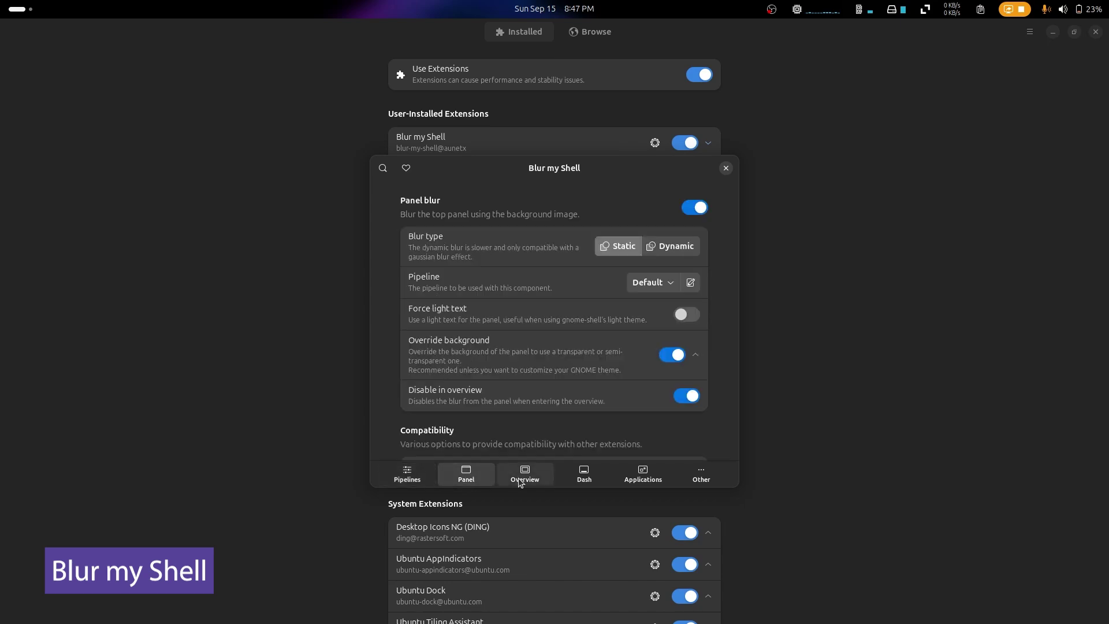
pyautogui.click(523, 480)
pyautogui.click(586, 479)
pyautogui.click(643, 475)
pyautogui.click(701, 475)
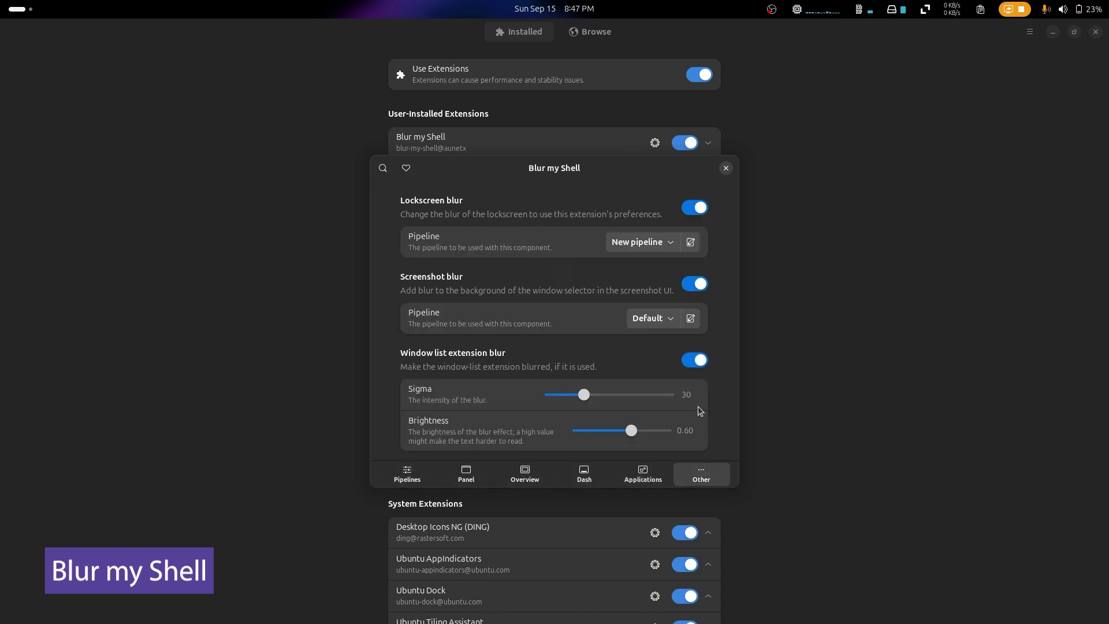
pyautogui.scroll(-5, 730, 297)
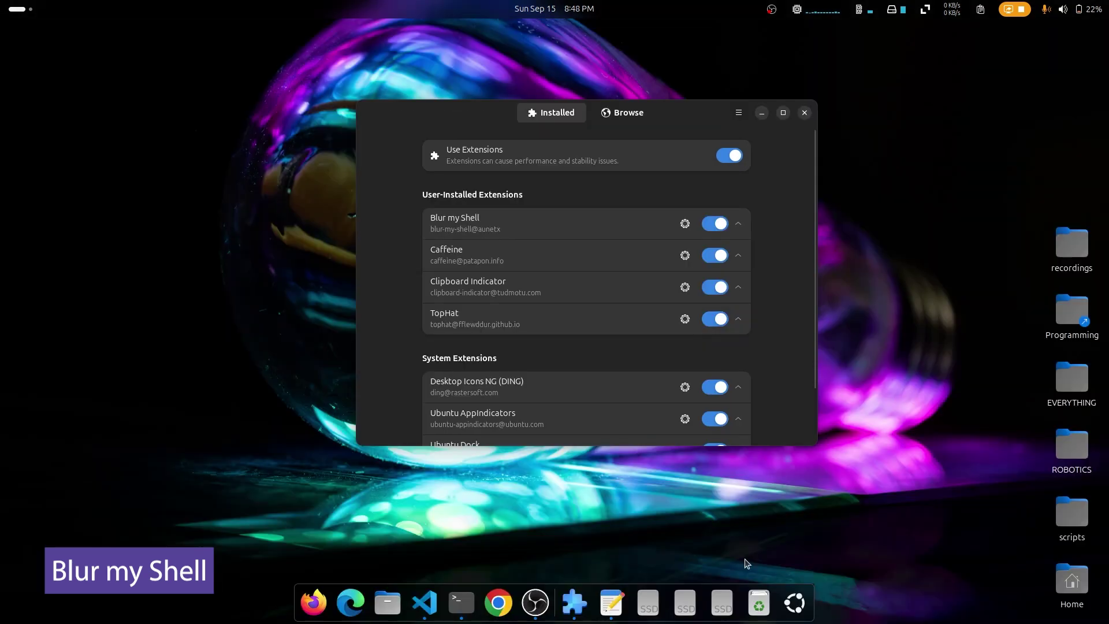
# Step: Compare the app grid with Blur my Shell on and off, then expand Caffeine's details
pyautogui.click(793, 611)
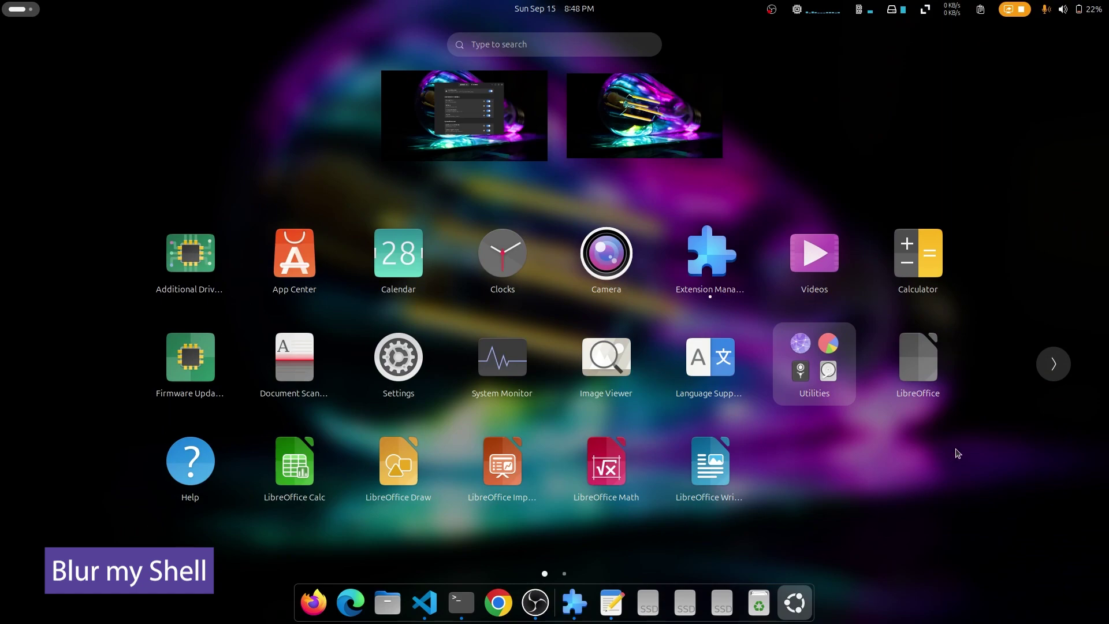
pyautogui.scroll(-1, 968, 449)
pyautogui.click(795, 603)
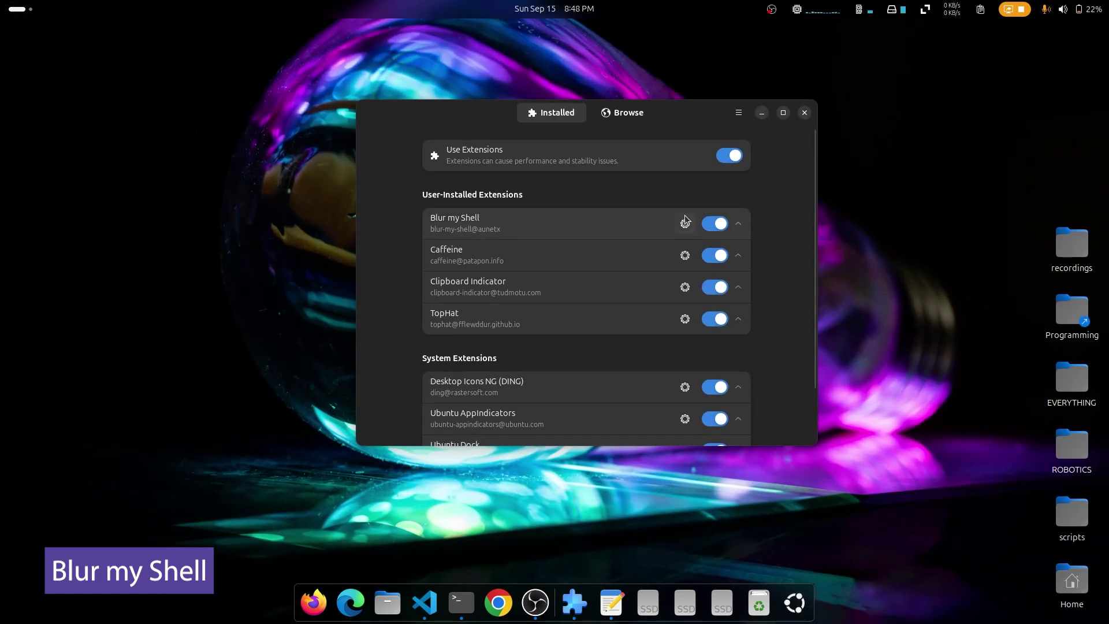
pyautogui.click(716, 224)
pyautogui.click(801, 606)
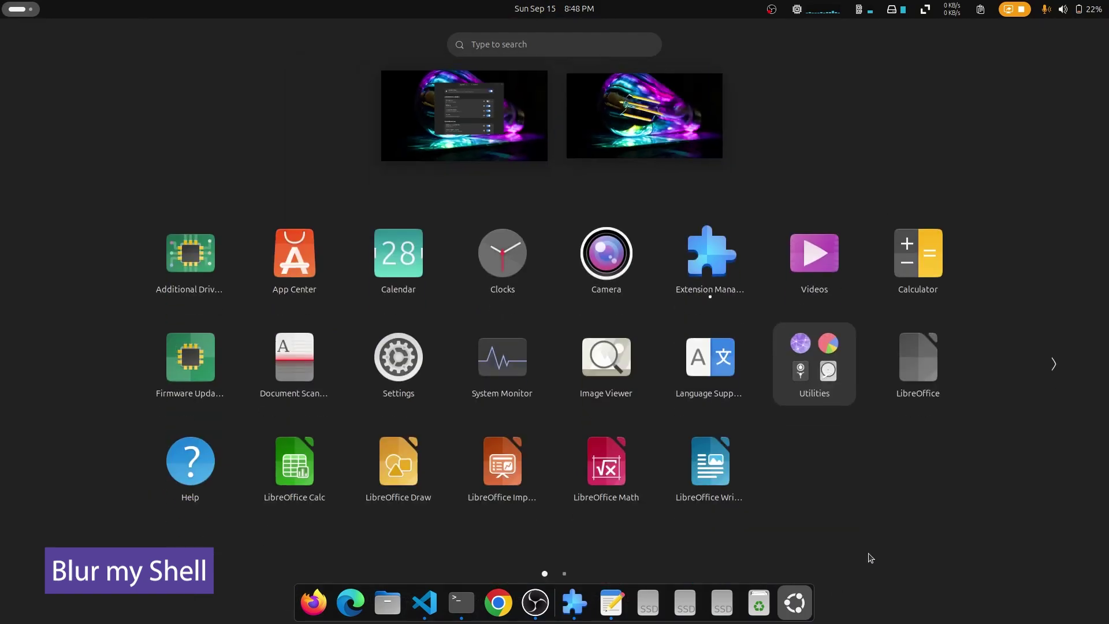
pyautogui.scroll(-1, 956, 481)
pyautogui.click(955, 481)
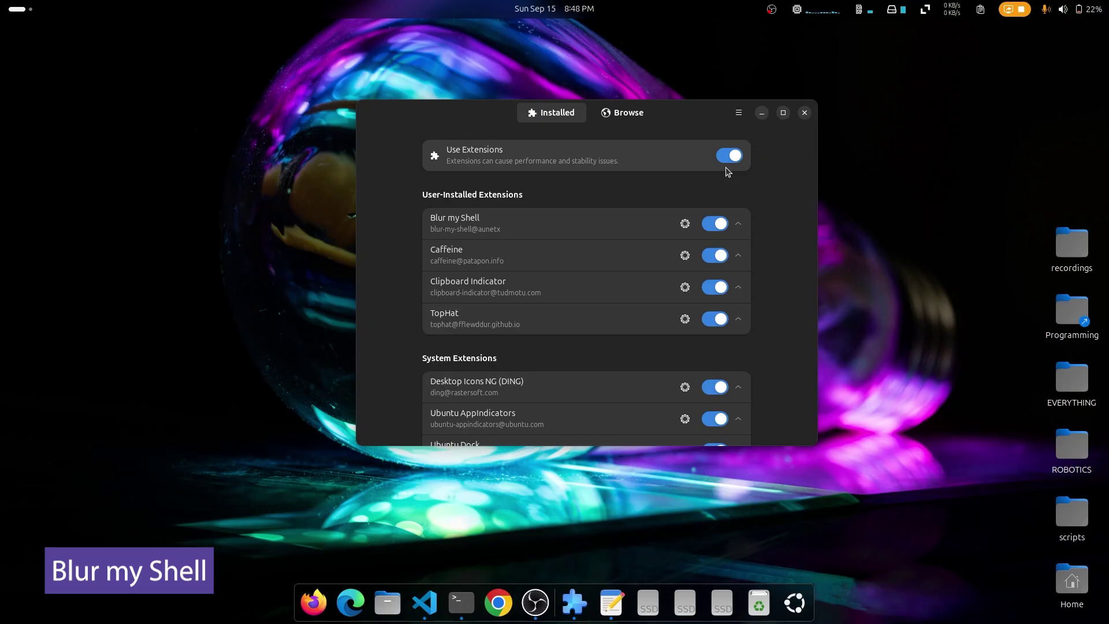
pyautogui.click(740, 256)
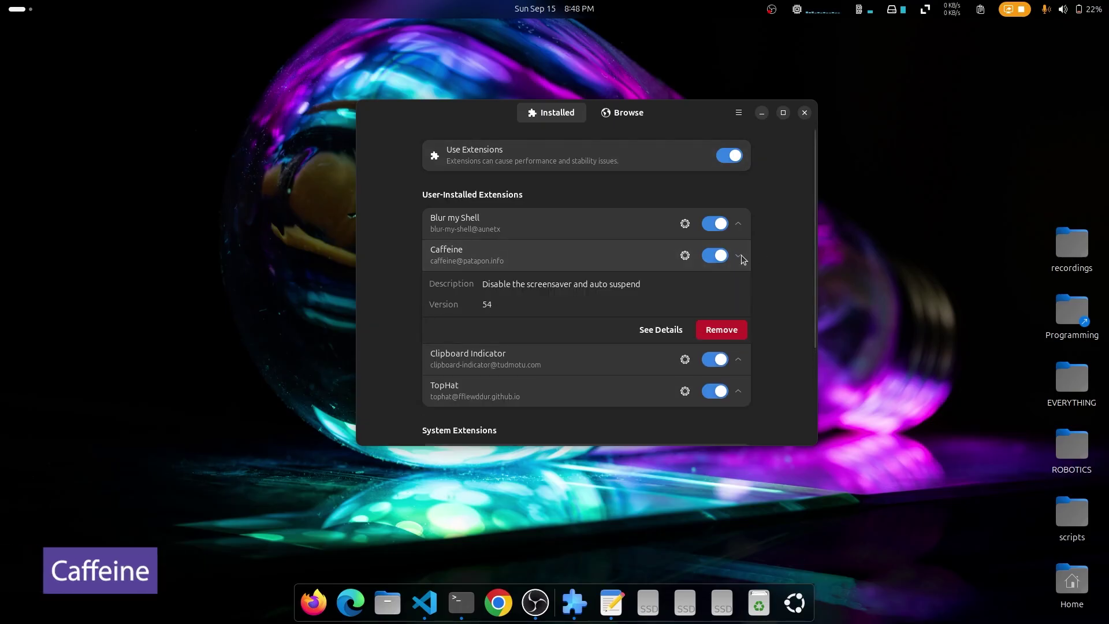
pyautogui.click(685, 255)
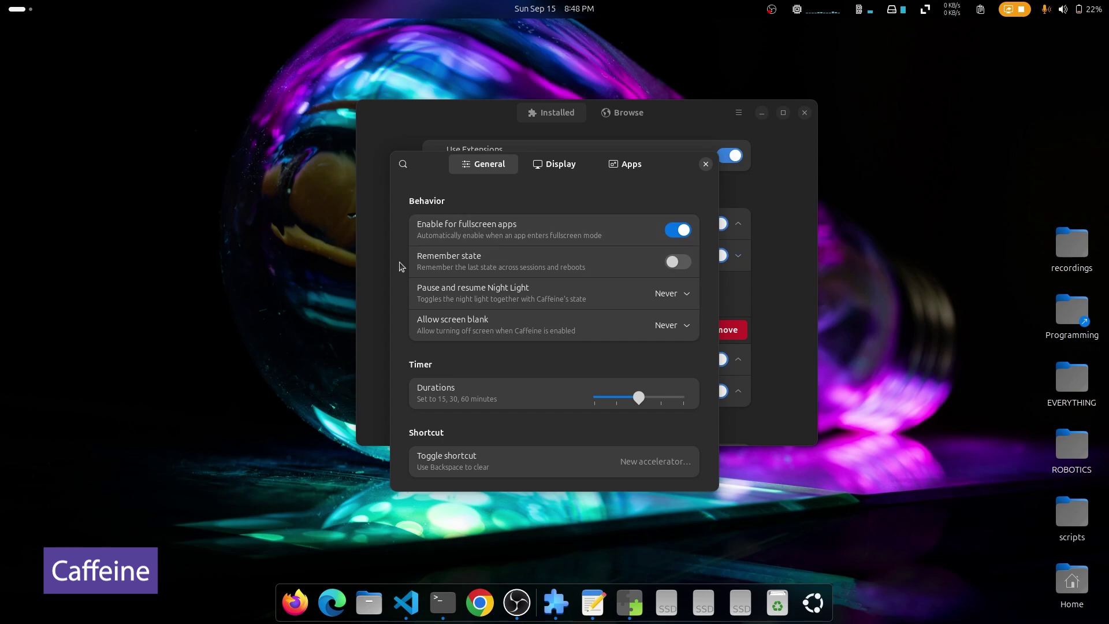
pyautogui.click(545, 166)
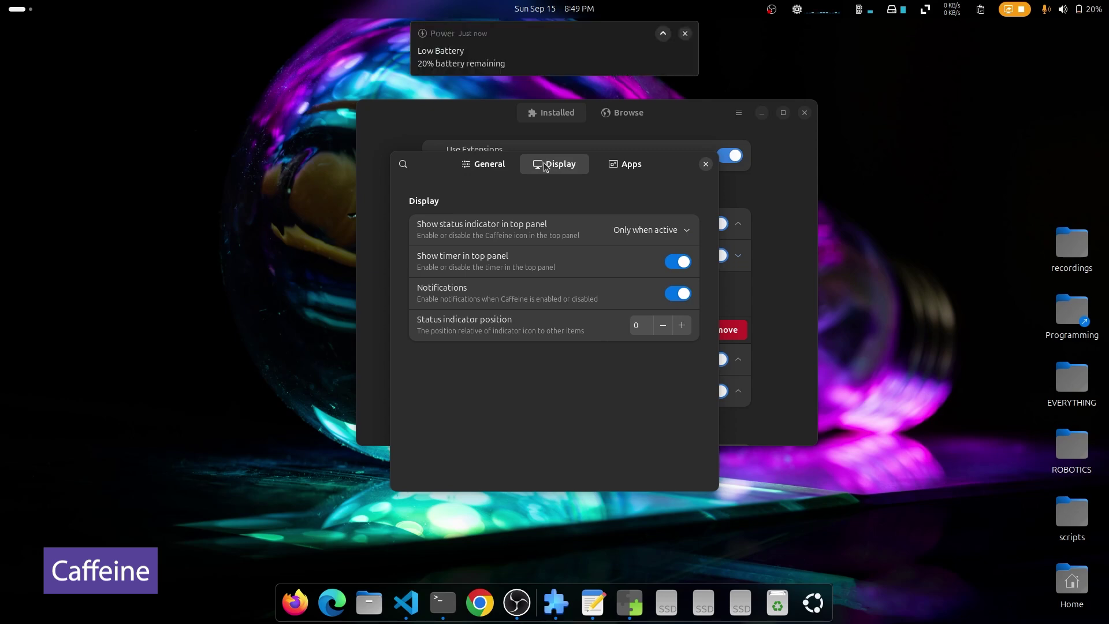
pyautogui.click(1070, 9)
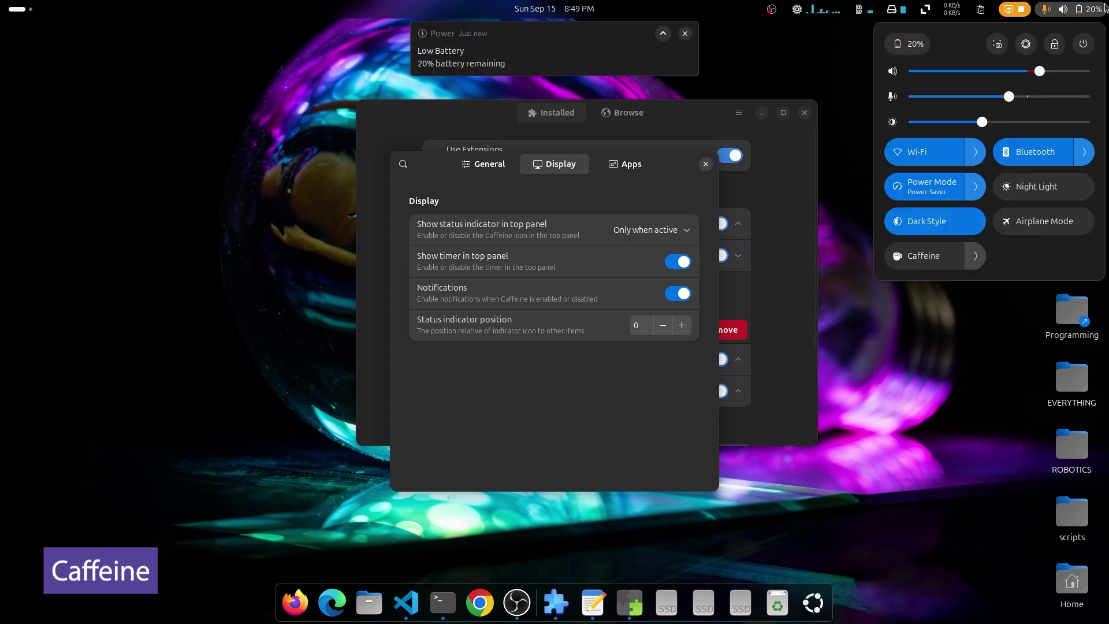
pyautogui.click(950, 256)
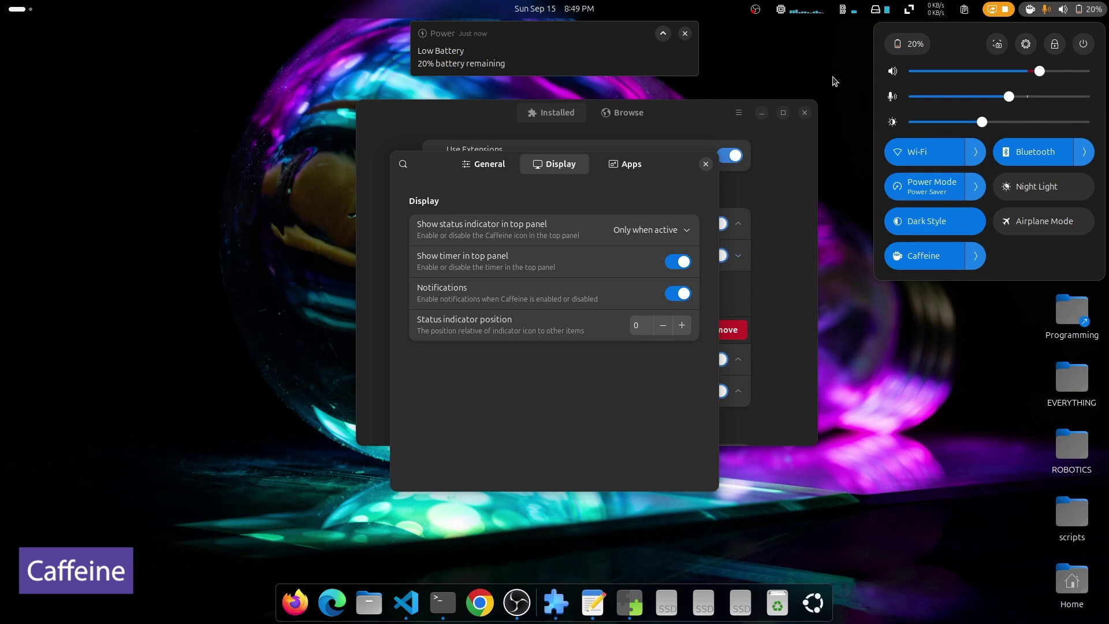
pyautogui.click(921, 258)
pyautogui.press('Escape')
pyautogui.press('Escape')
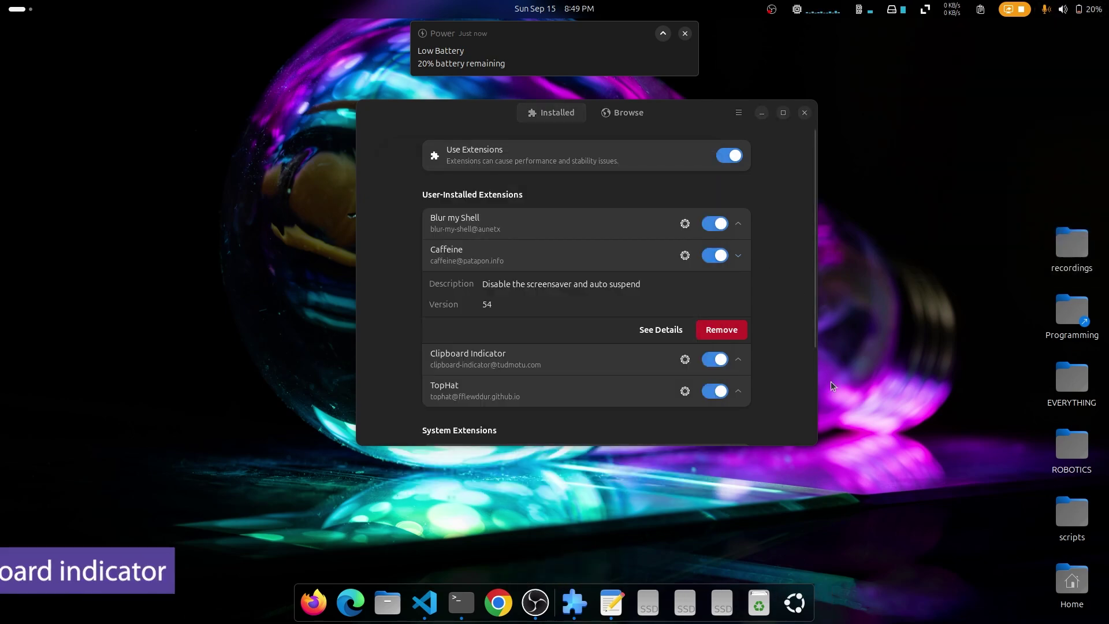
# Step: Expand Clipboard Indicator's details and look through its preferences
pyautogui.click(739, 359)
pyautogui.scroll(-3, 694, 289)
pyautogui.click(686, 235)
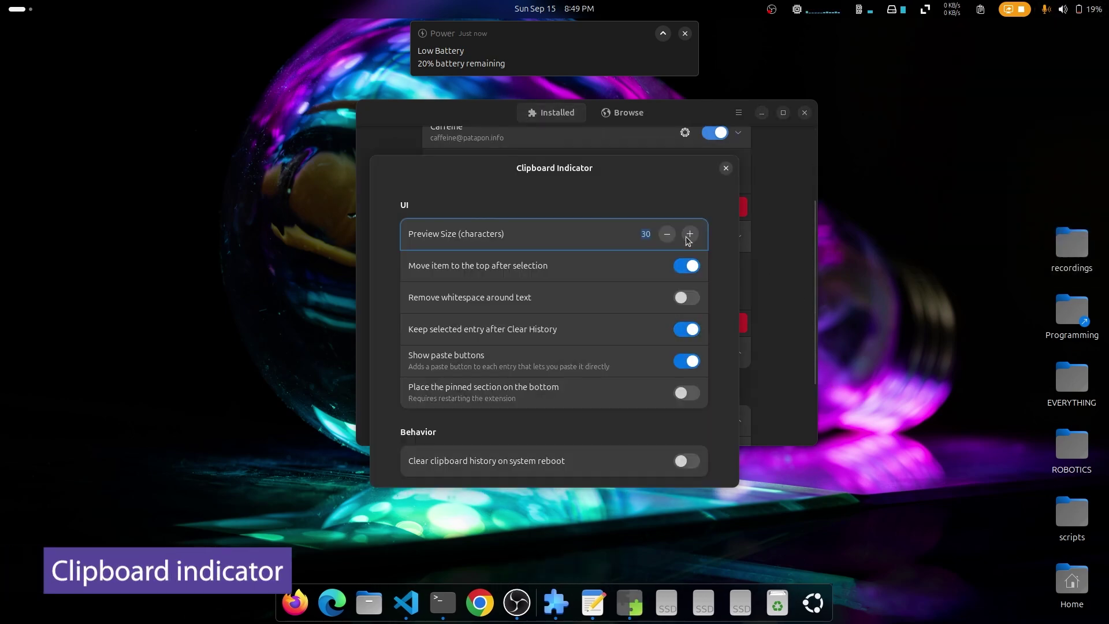
pyautogui.scroll(-10, 578, 317)
pyautogui.click(726, 168)
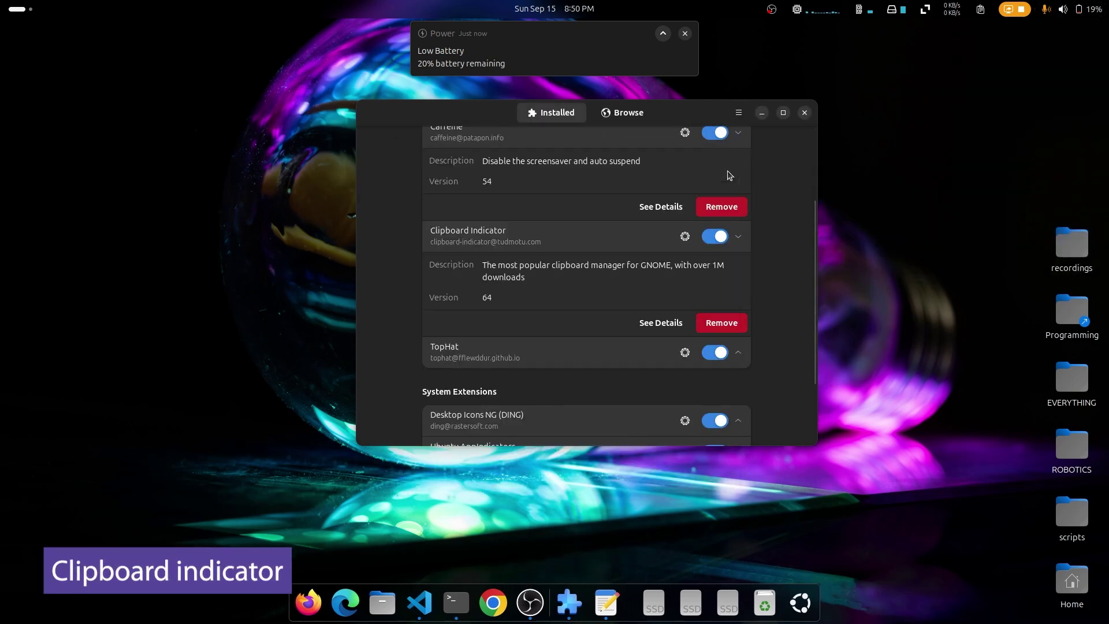
# Step: Check the top-bar clipboard history menu, then scroll down toward TopHat
pyautogui.click(982, 8)
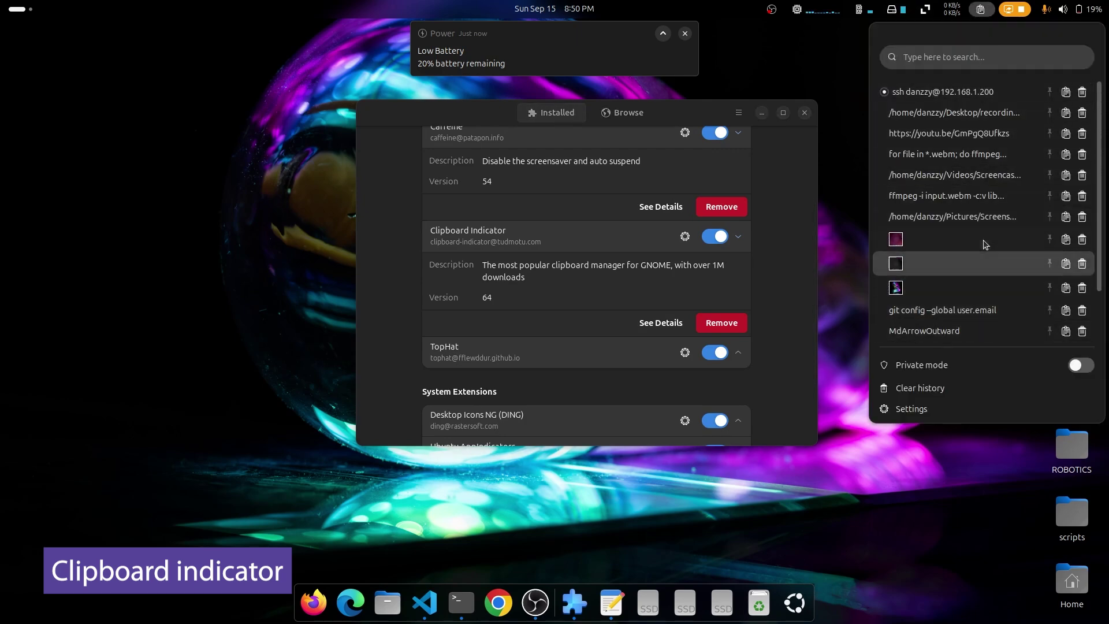
pyautogui.click(773, 343)
pyautogui.scroll(-4, 773, 343)
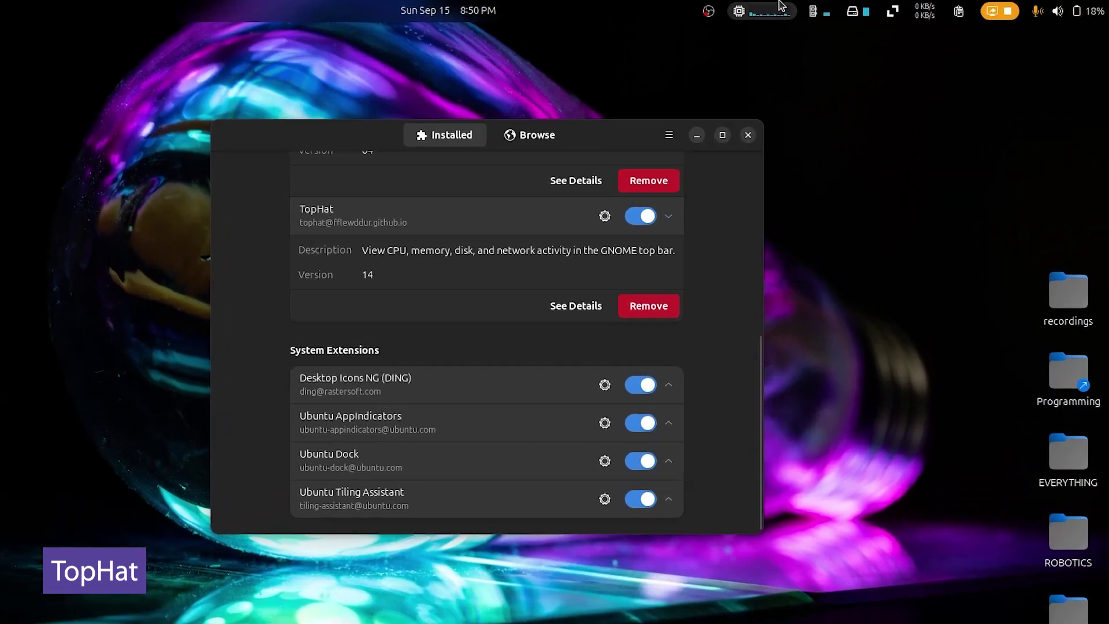
pyautogui.click(830, 7)
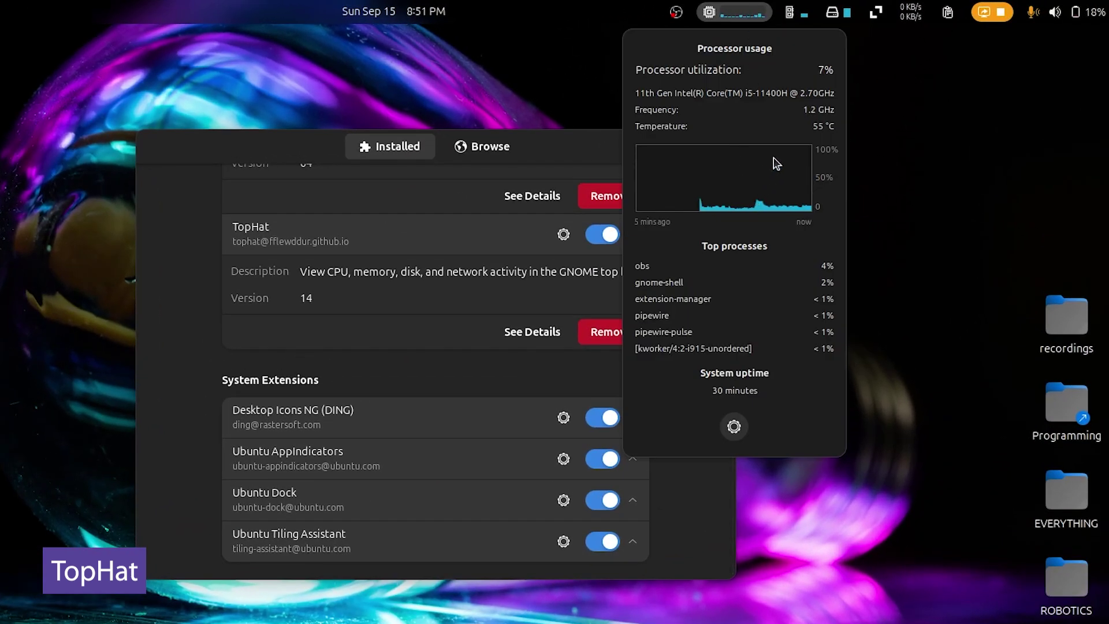
pyautogui.moveTo(788, 4)
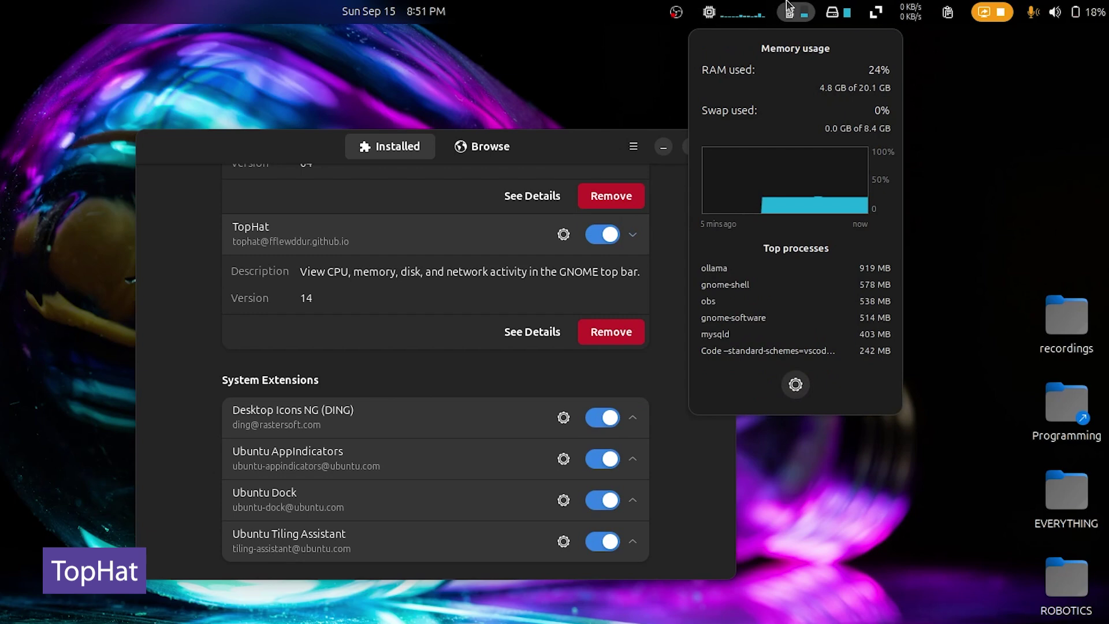
pyautogui.moveTo(854, 6)
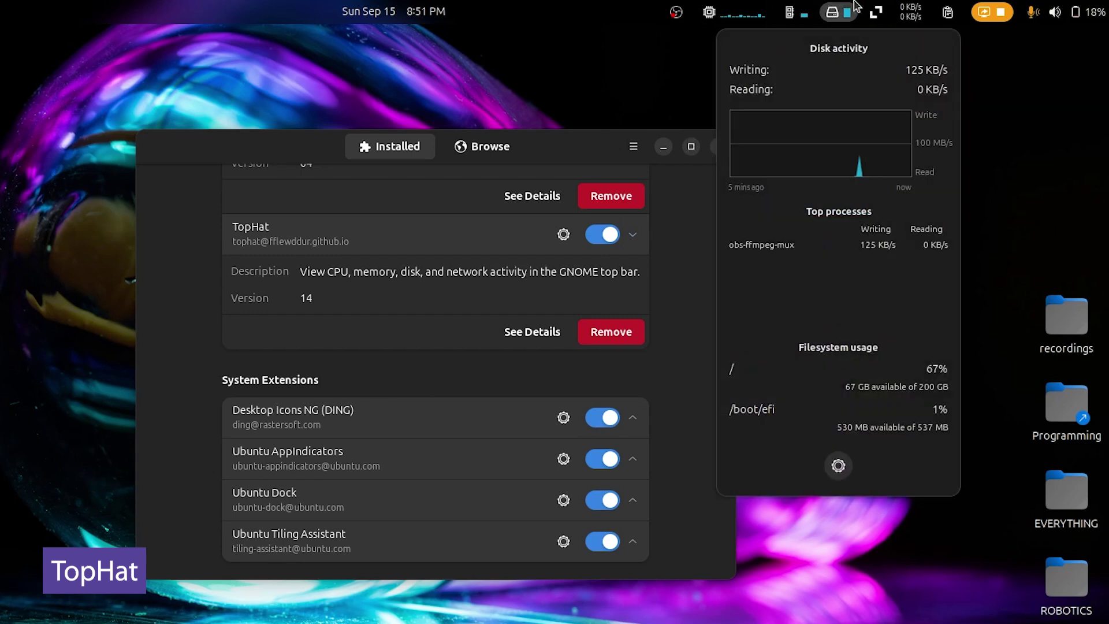
pyautogui.moveTo(894, 11)
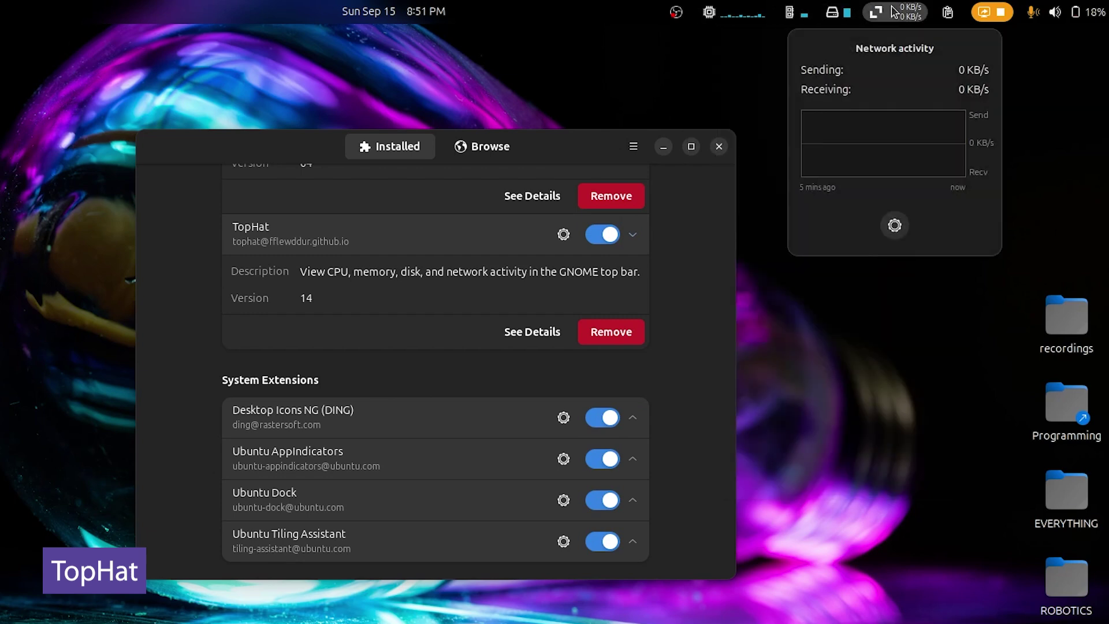
pyautogui.click(894, 11)
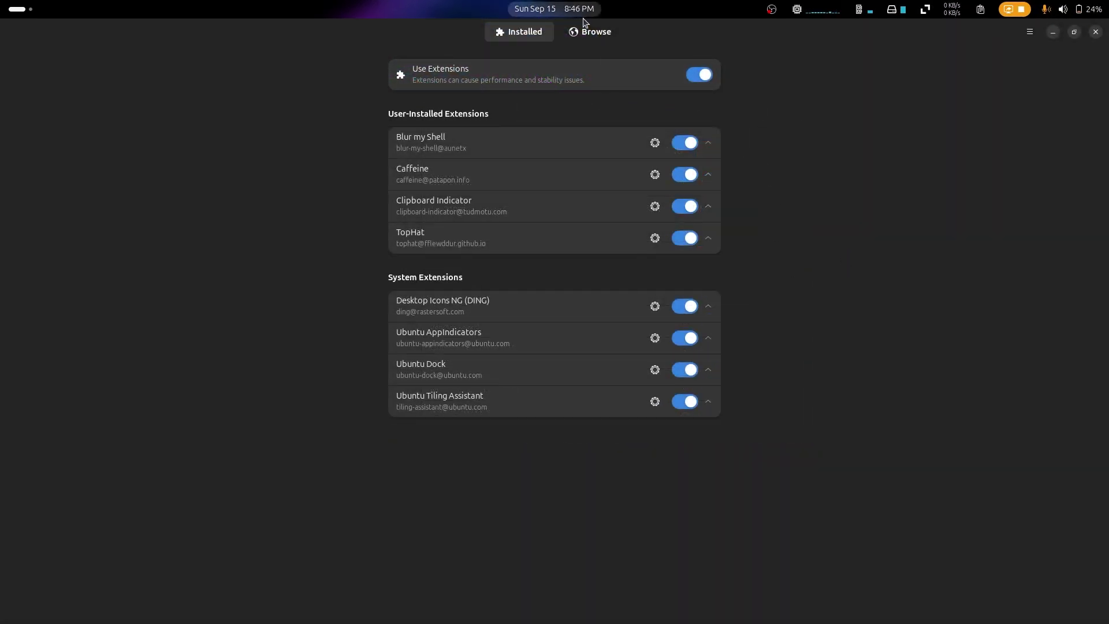
# Step: Search online extensions for 'blu' with results sorted by Name
pyautogui.click(596, 35)
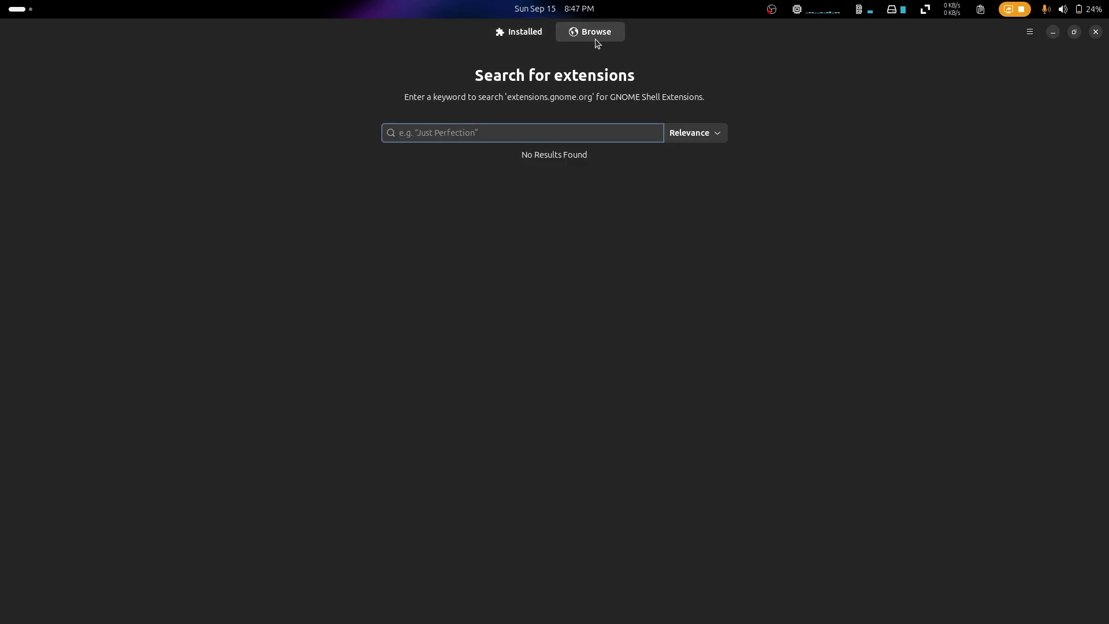
pyautogui.click(719, 136)
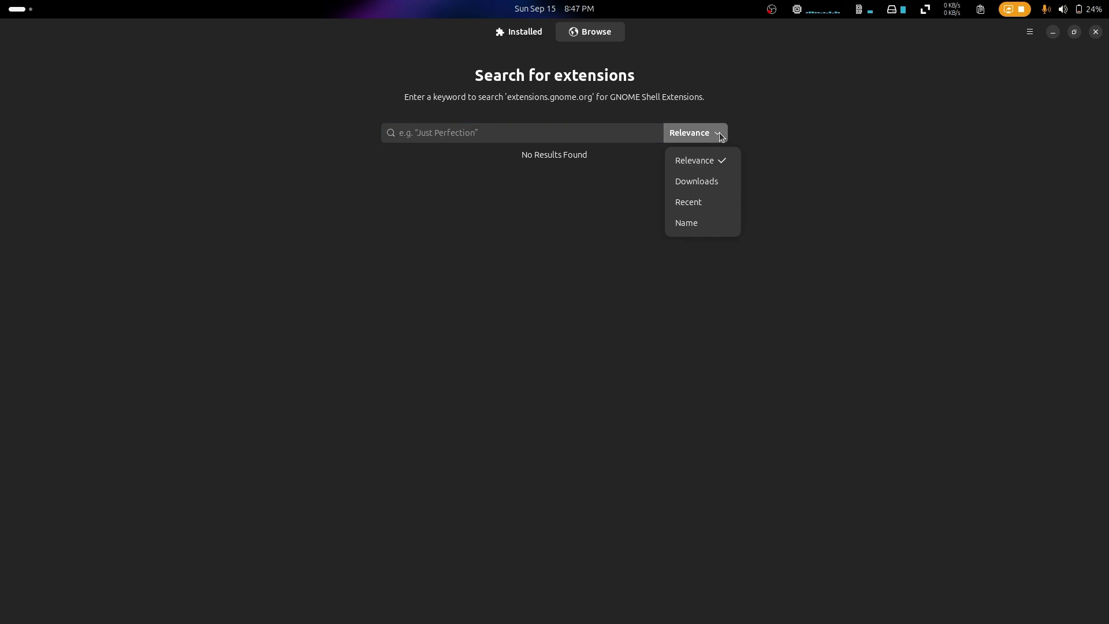
pyautogui.click(732, 227)
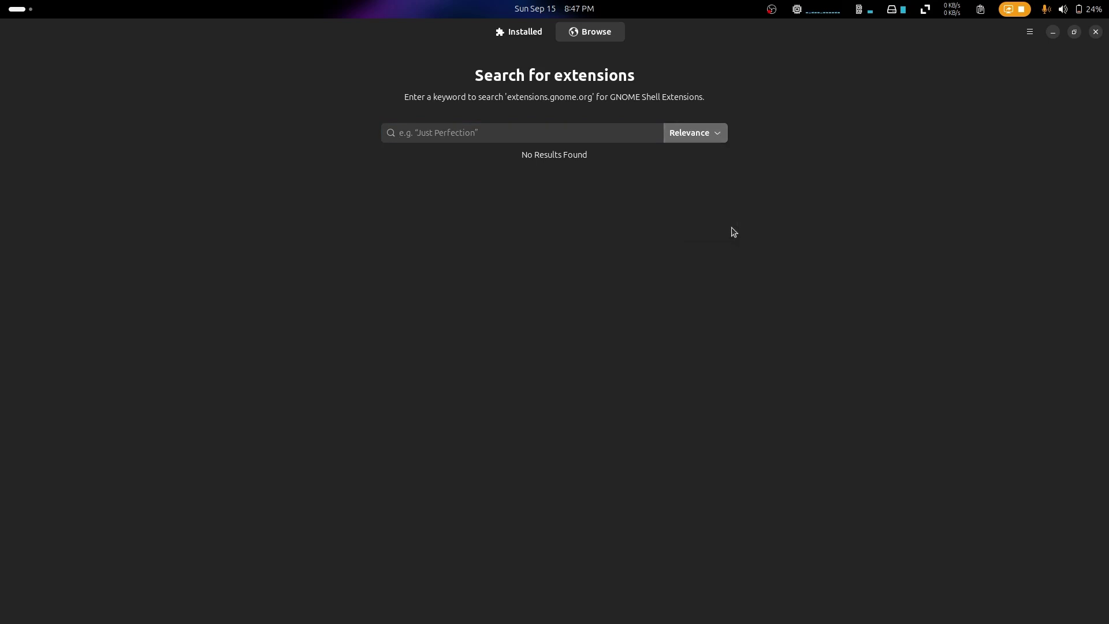
pyautogui.click(626, 136)
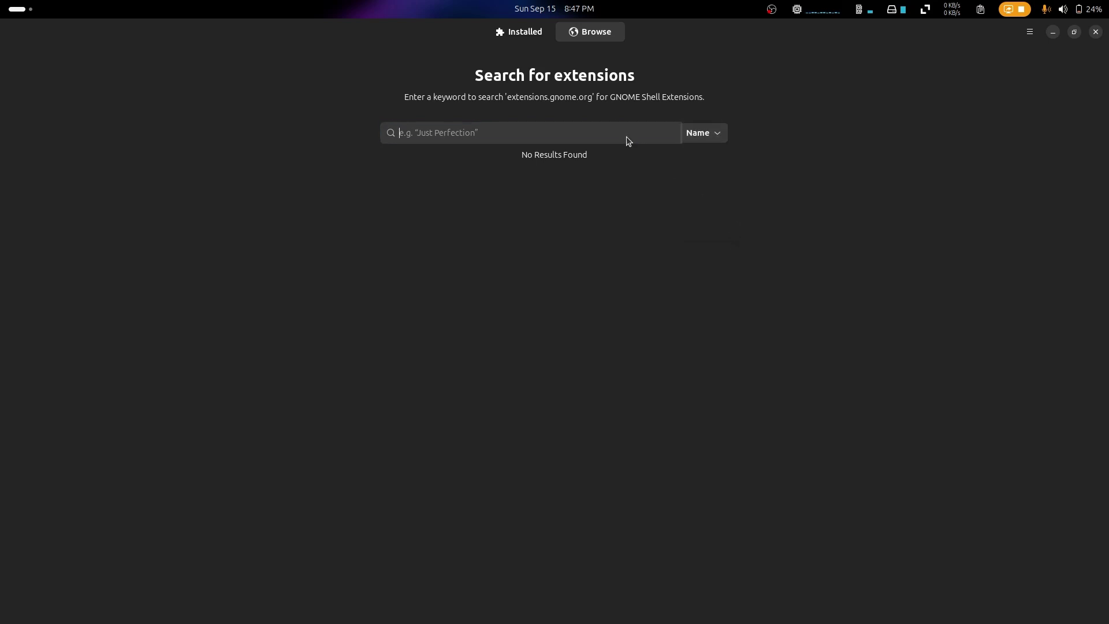
pyautogui.write('blu')
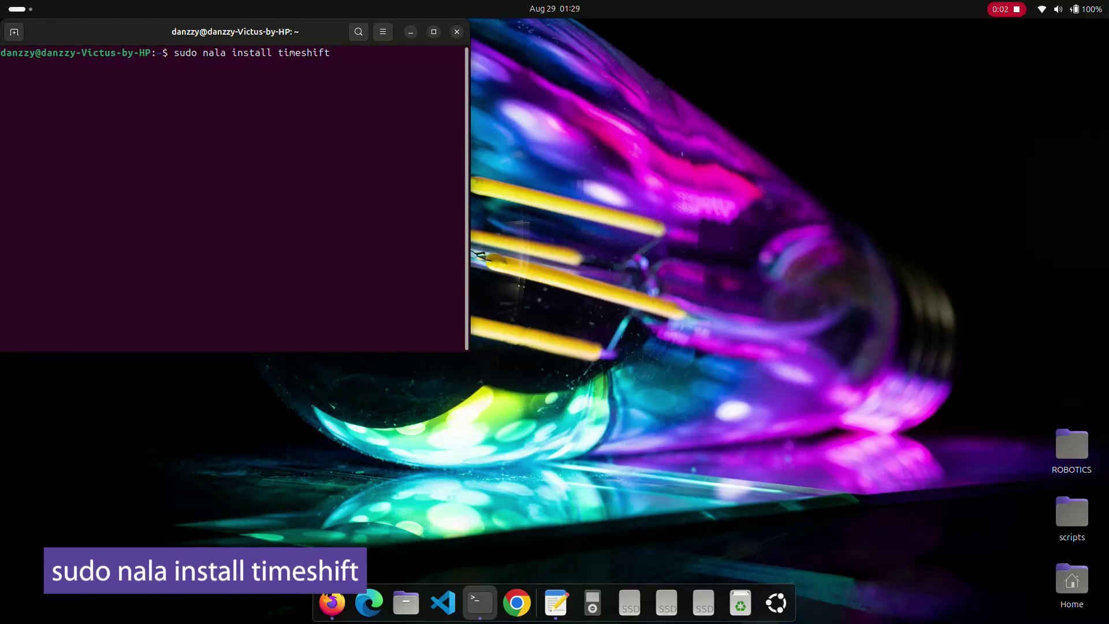
# Step: Install Timeshift via 'sudo nala install timeshift', answering 'y' to confirm the download
pyautogui.press('Return')
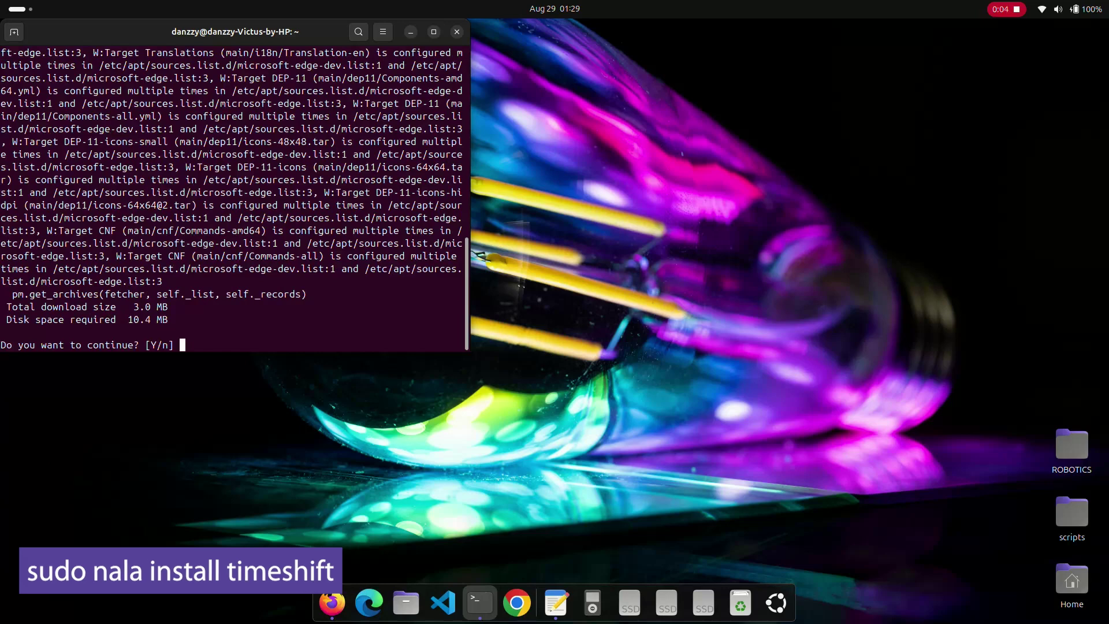
pyautogui.write('y')
pyautogui.press('Return')
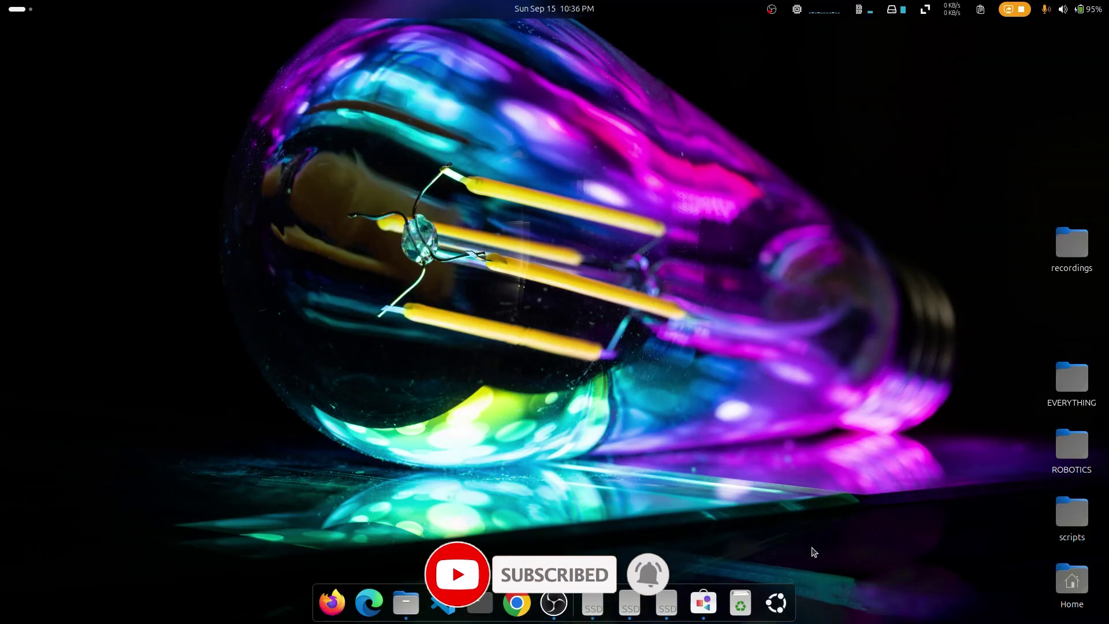
# Step: Launch Timeshift from the app grid and authorize it with the account password
pyautogui.click(777, 606)
pyautogui.scroll(-1, 806, 516)
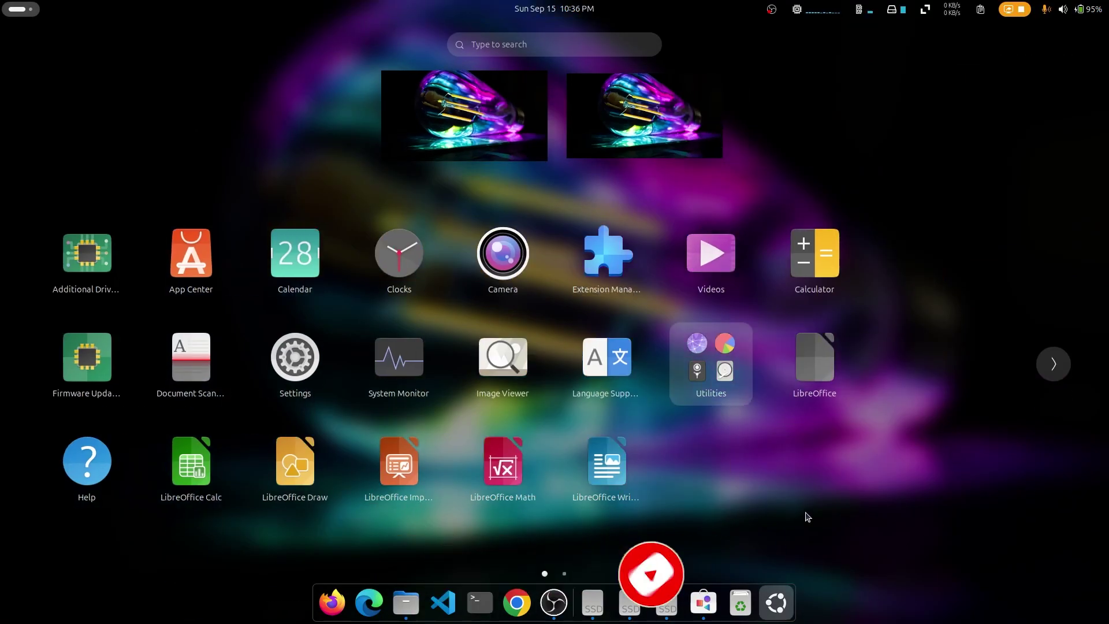
pyautogui.click(502, 466)
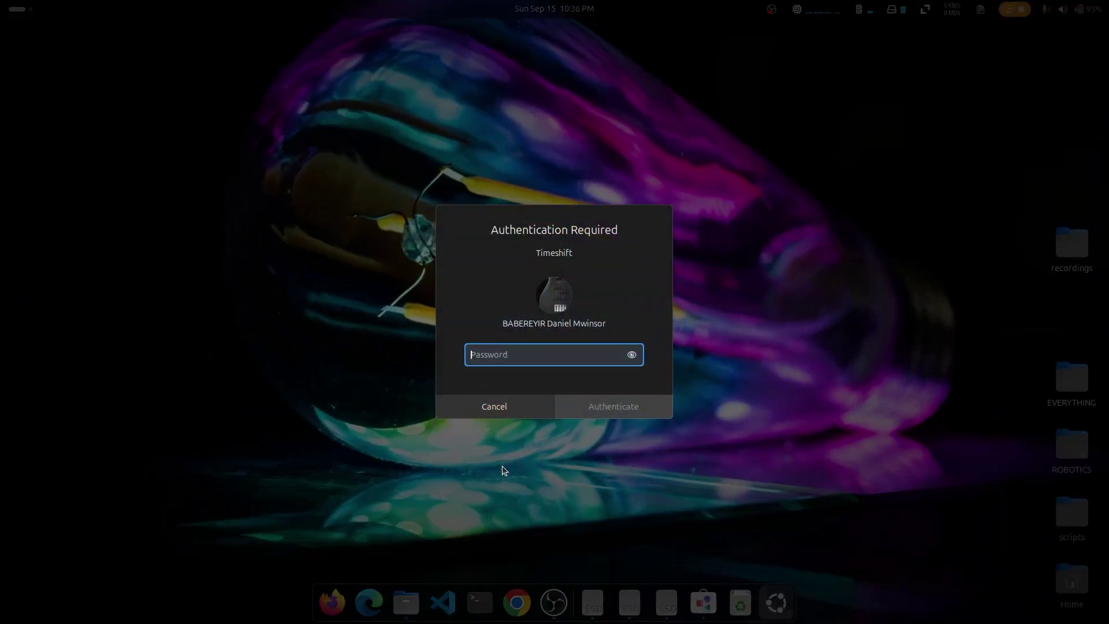
pyautogui.write('•••••••••••')
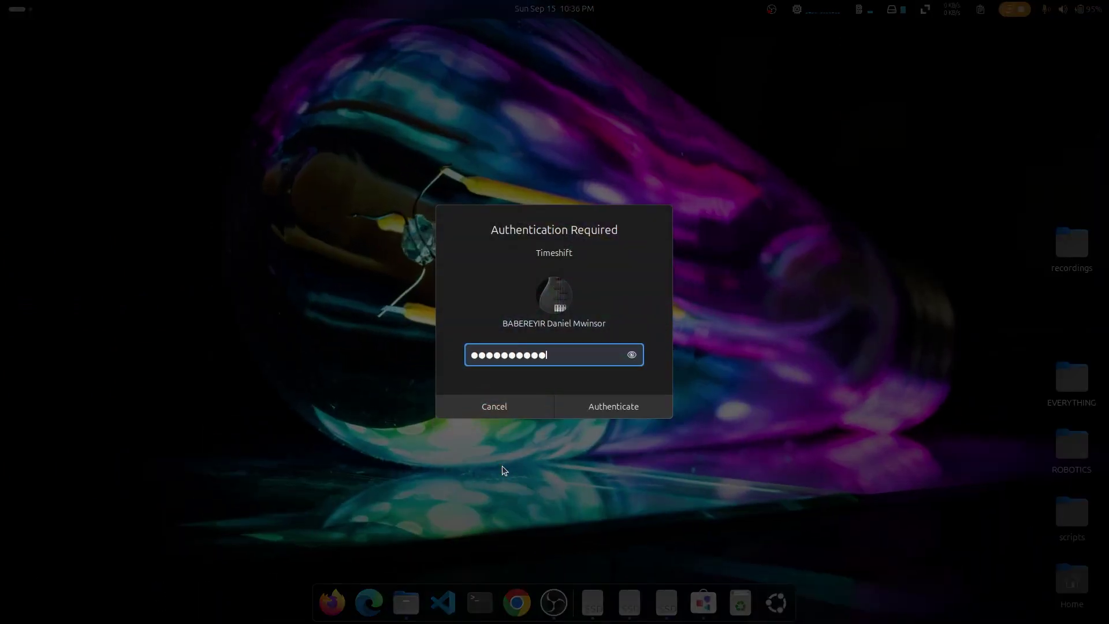
pyautogui.press('Return')
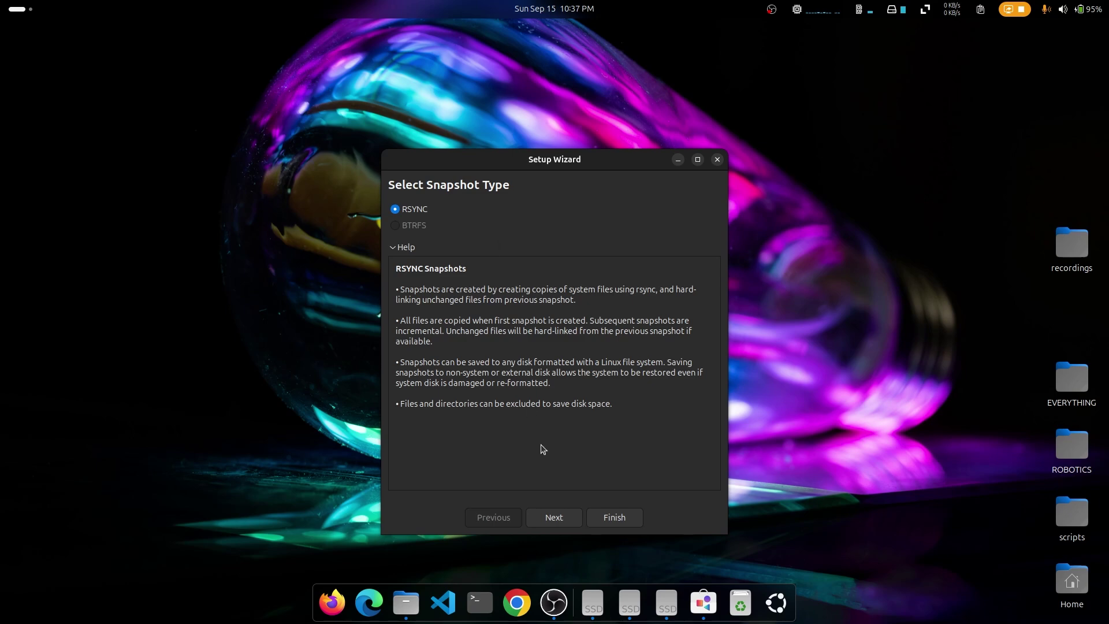
# Step: Run the setup wizard: RSYNC type, nvme1n1p5 location, monthly level only, home directories excluded
pyautogui.click(551, 517)
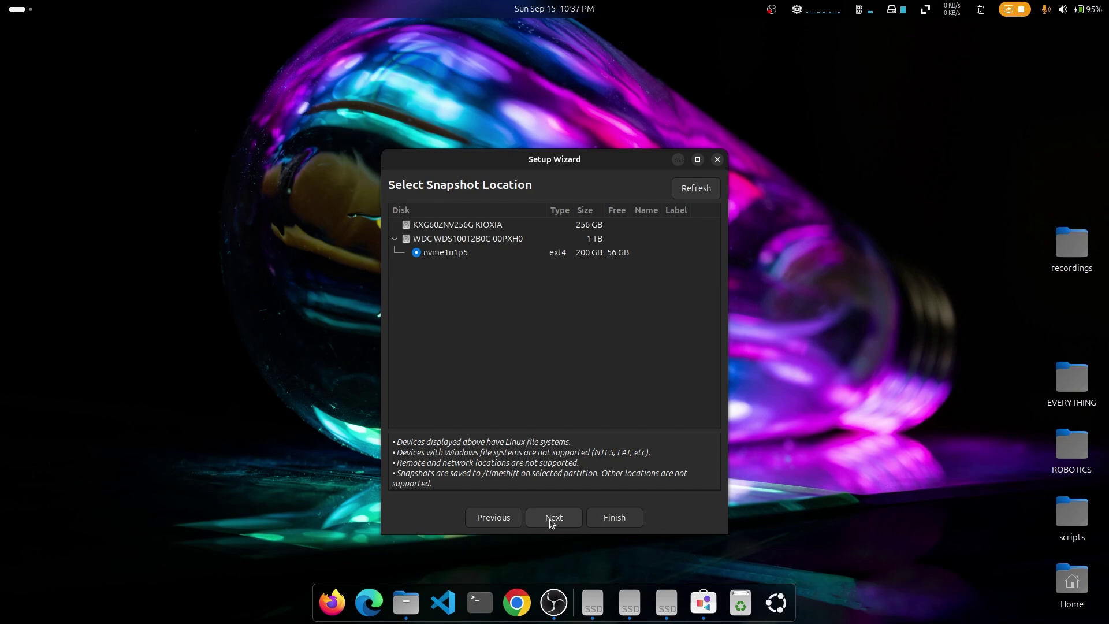
pyautogui.click(550, 519)
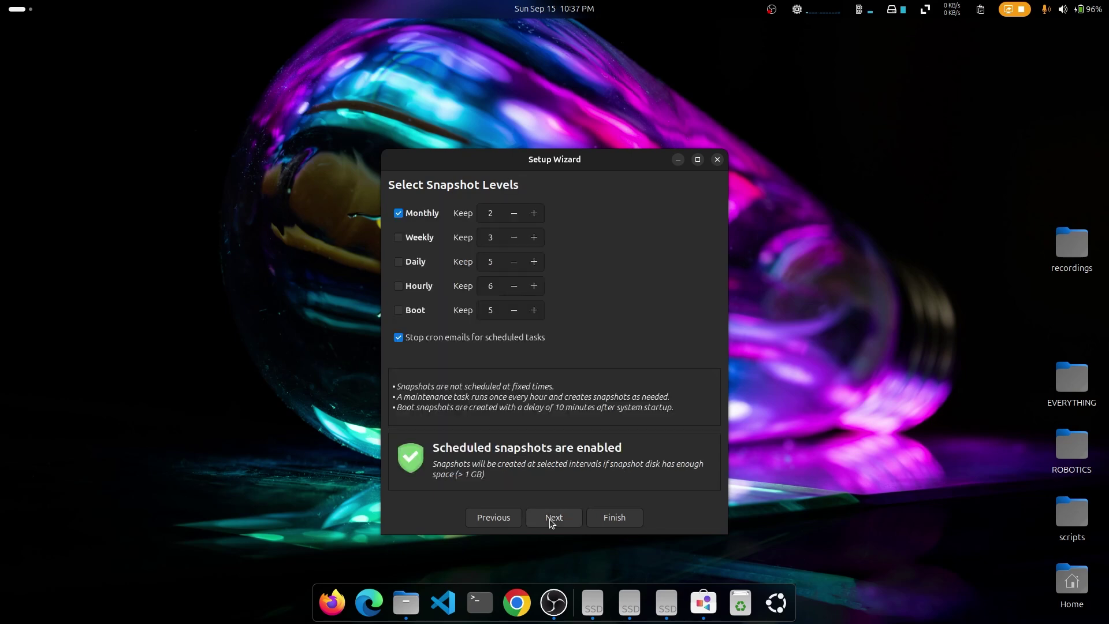
pyautogui.click(405, 290)
pyautogui.click(404, 291)
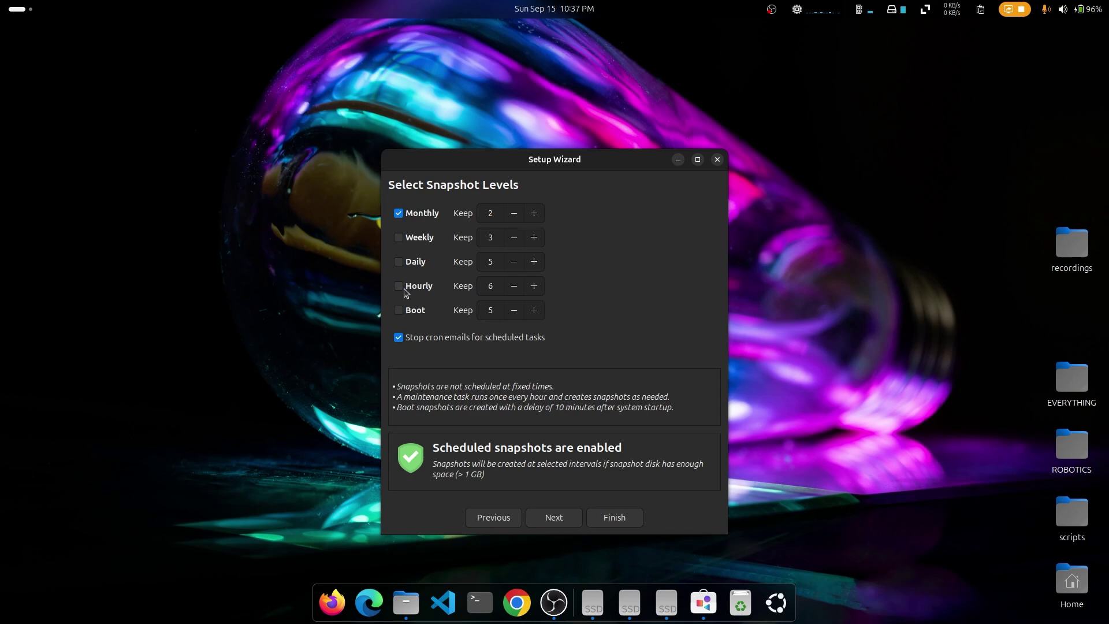
pyautogui.click(431, 216)
pyautogui.click(430, 216)
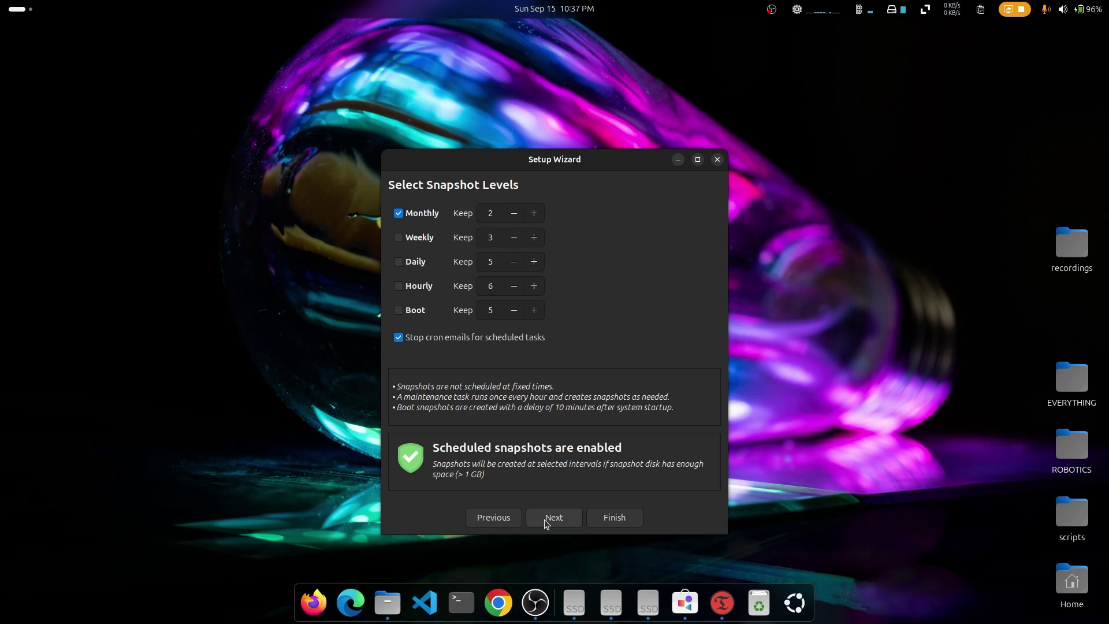
pyautogui.click(544, 519)
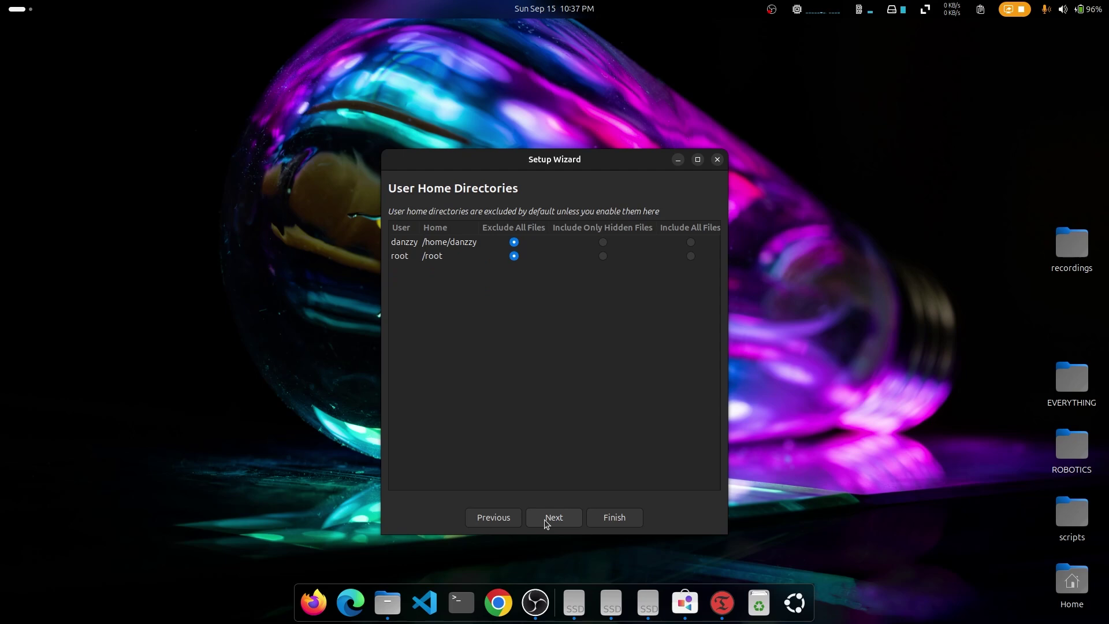
pyautogui.click(544, 519)
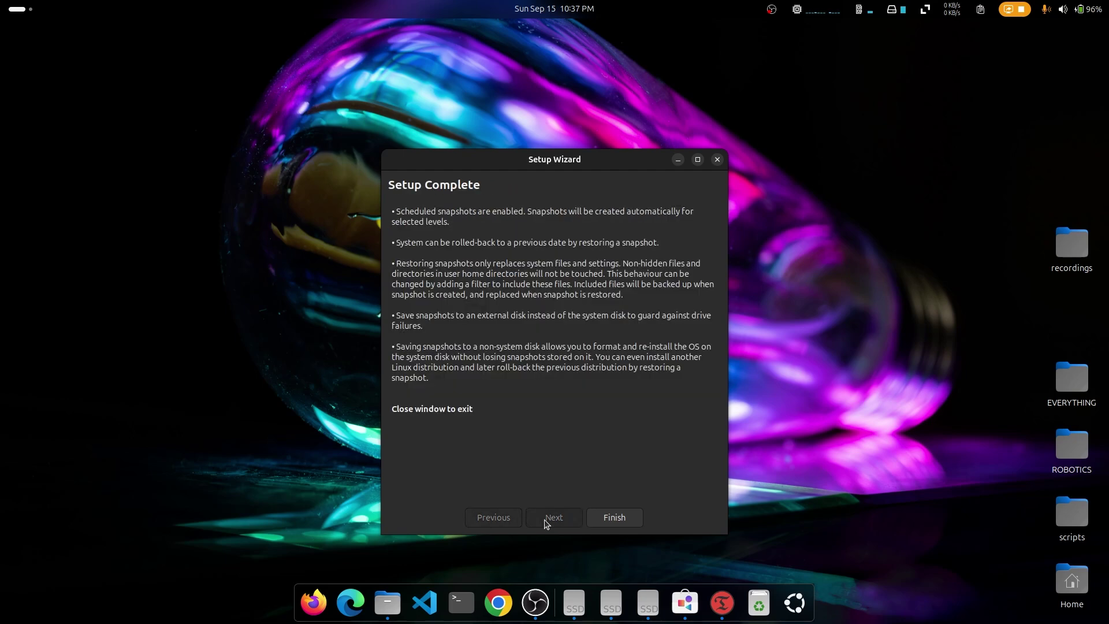
pyautogui.click(619, 517)
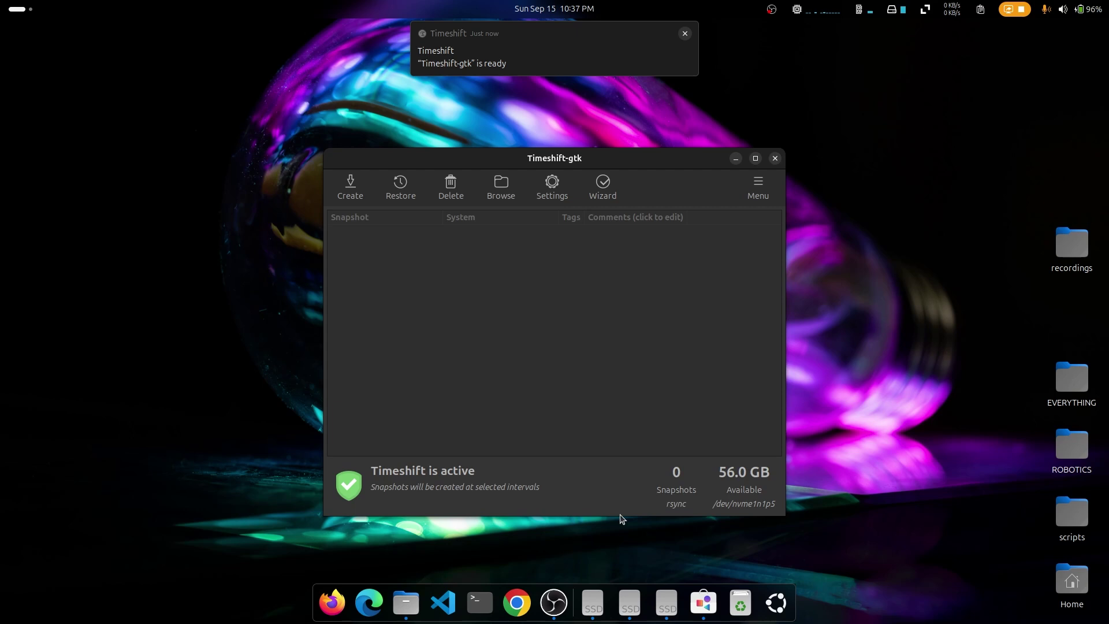
# Step: Create the first snapshot, then view its Restore target devices and close without restoring
pyautogui.click(345, 196)
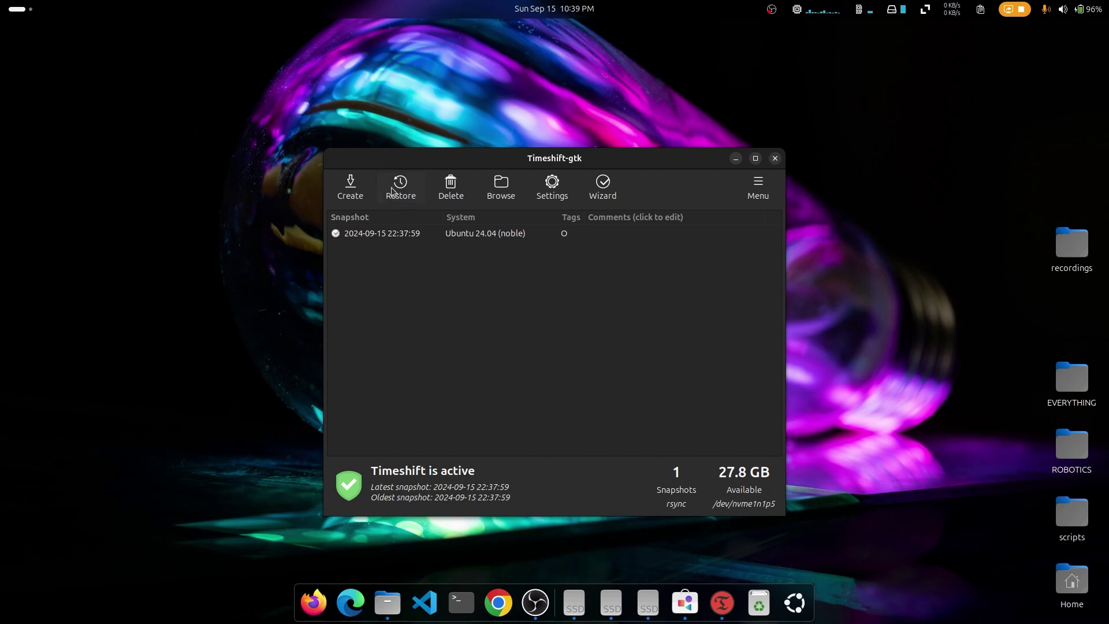
pyautogui.click(380, 234)
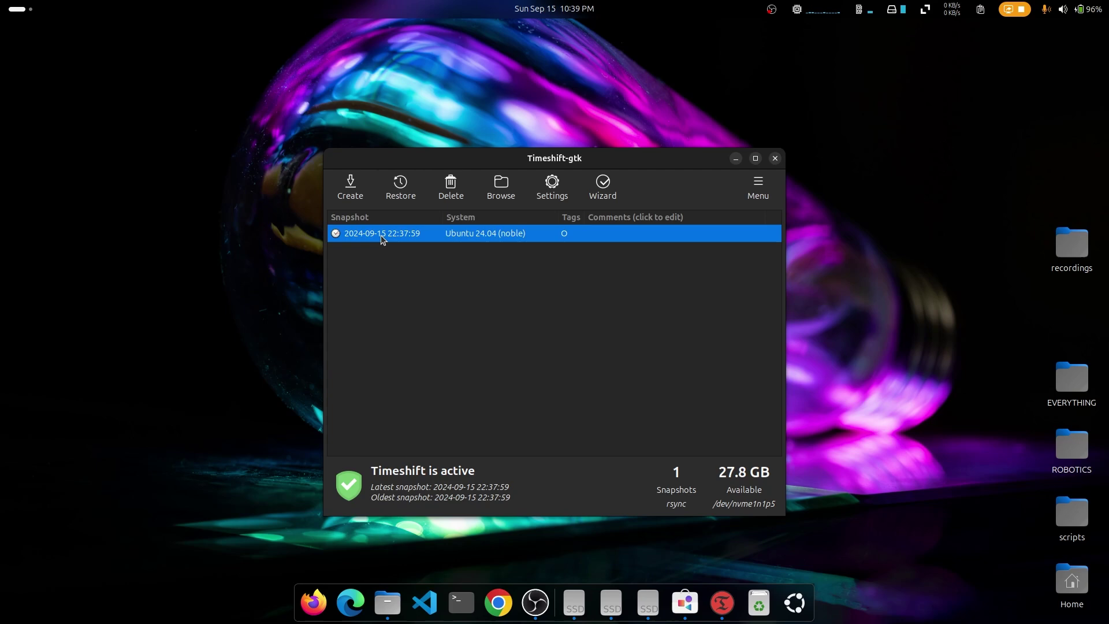
pyautogui.click(401, 186)
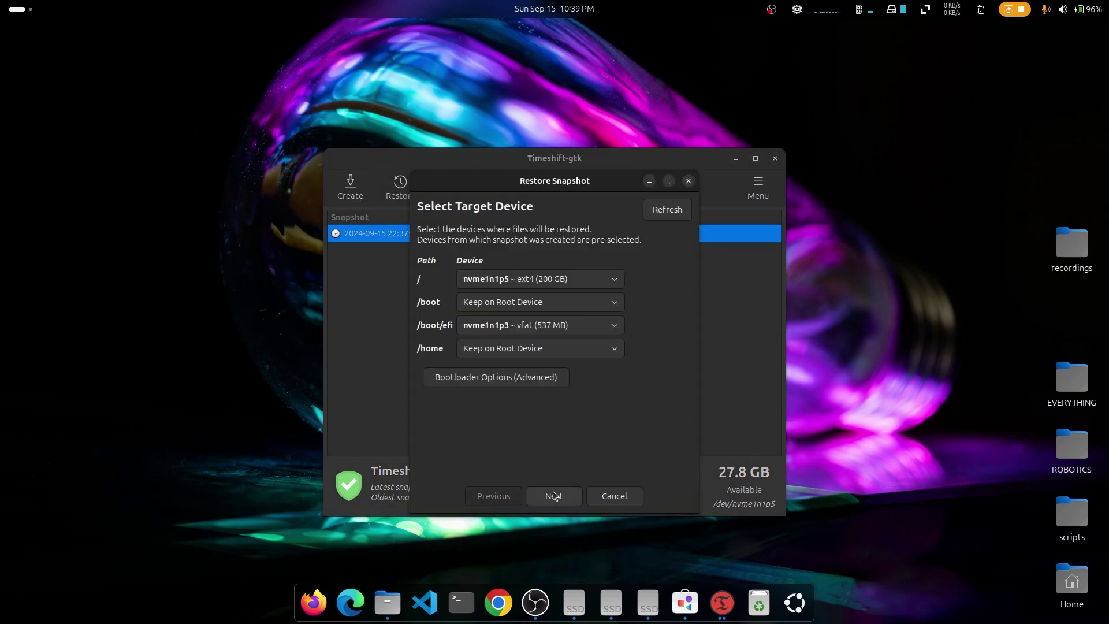
pyautogui.click(688, 182)
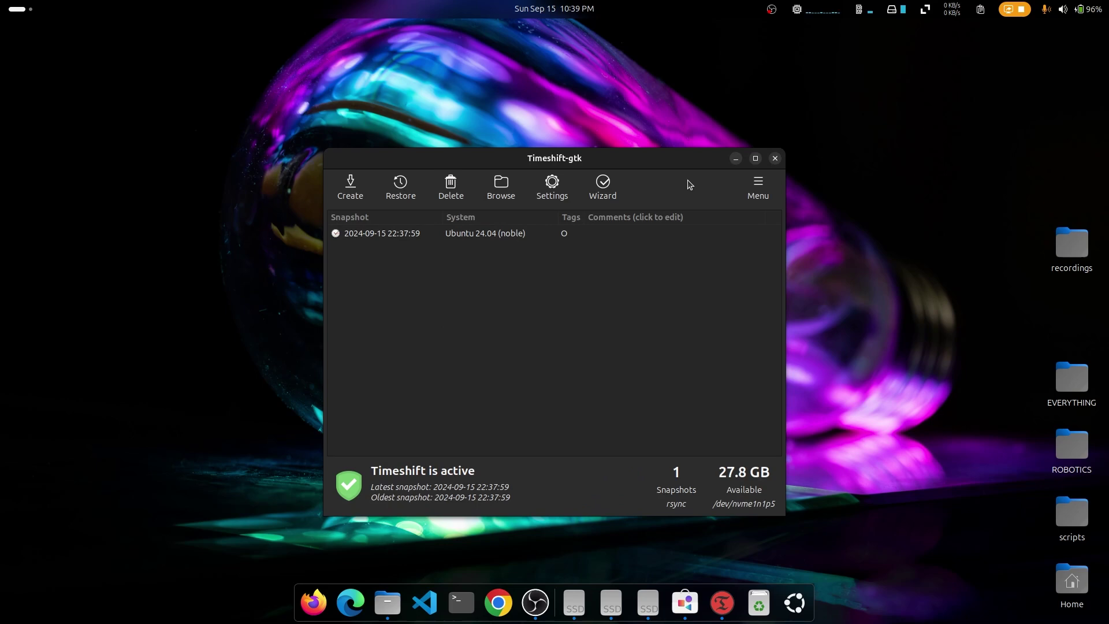